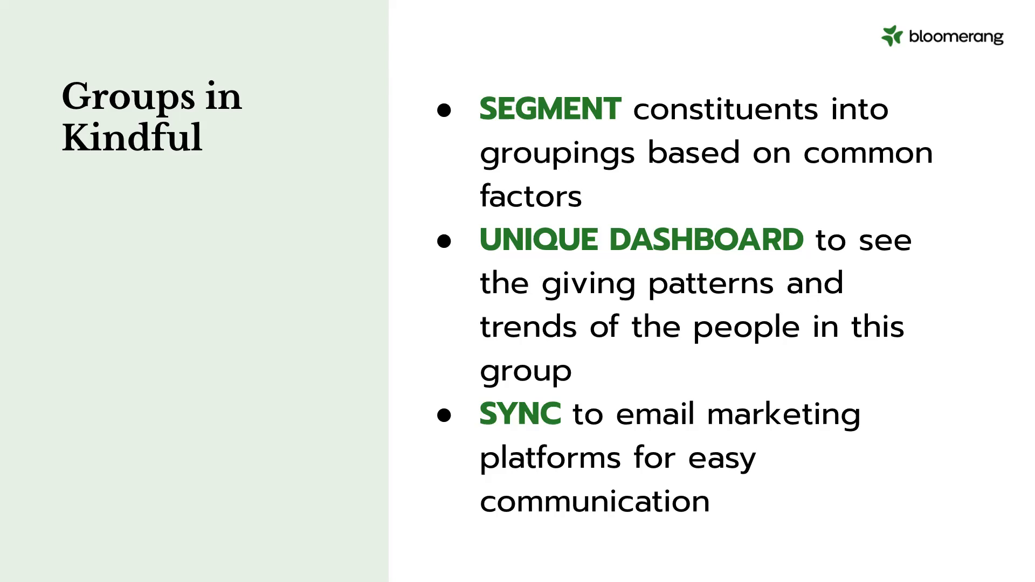
- Advance the slideshow to the Managing Duplicates slide and exit full-screen mode
{"action": "key", "text": "Right"}
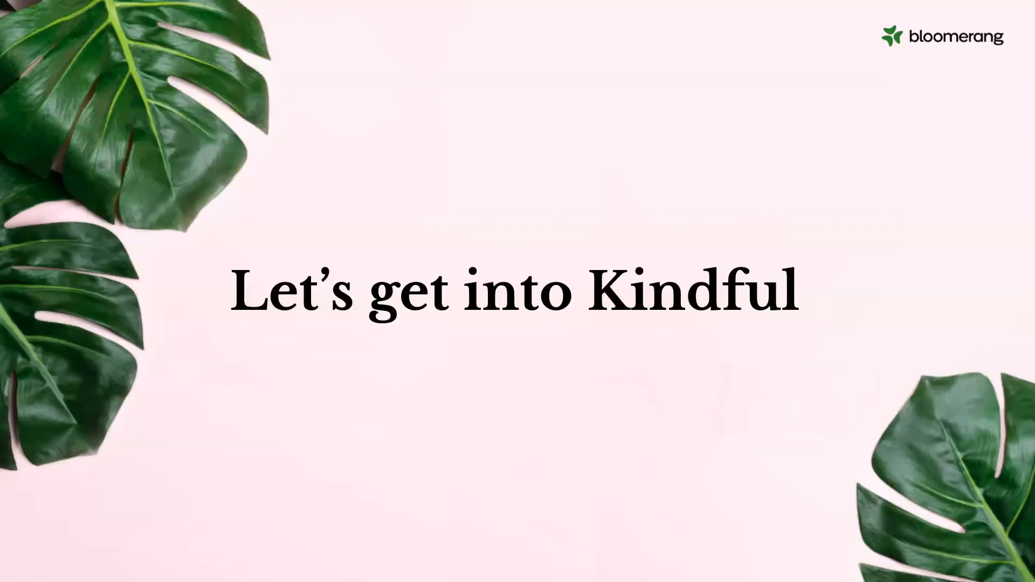
{"action": "left_click", "coordinate": [219, 356]}
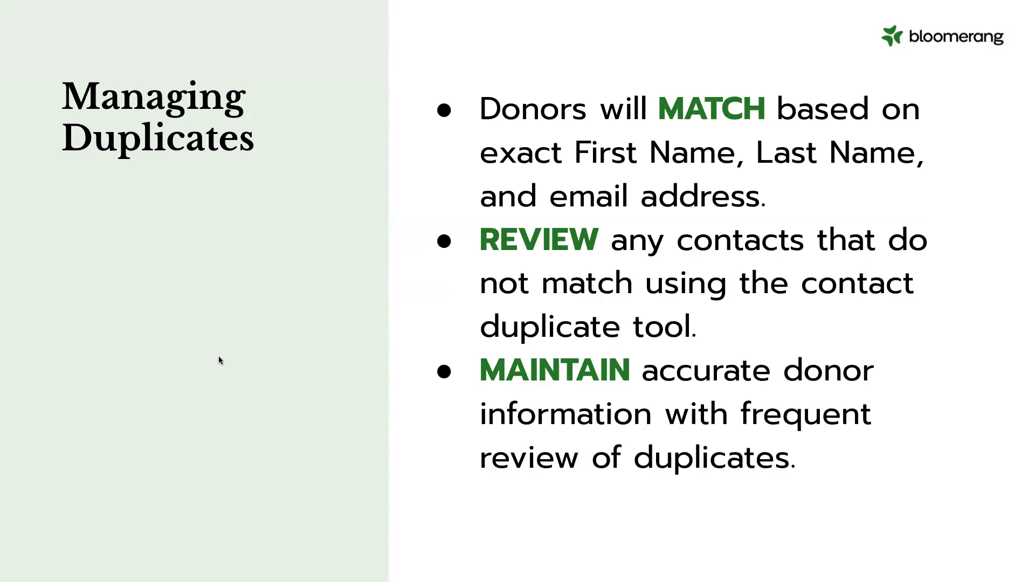
{"action": "key", "text": "Escape"}
- Switch to the Kindful dashboard tab and scroll through its 63-contact summary
{"action": "left_click", "coordinate": [261, 31]}
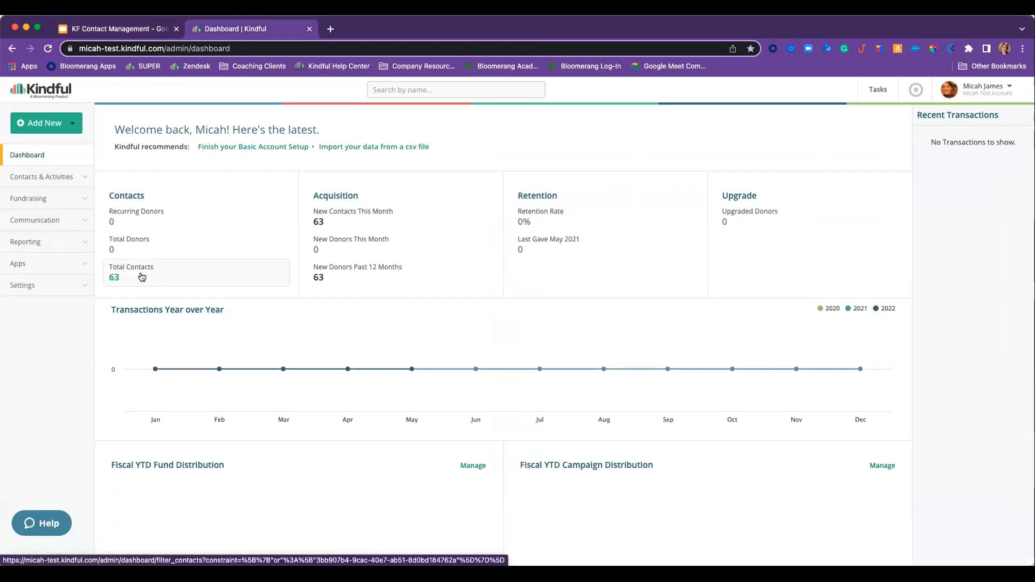
{"action": "scroll", "coordinate": [139, 283], "scroll_direction": "down", "scroll_amount": 1}
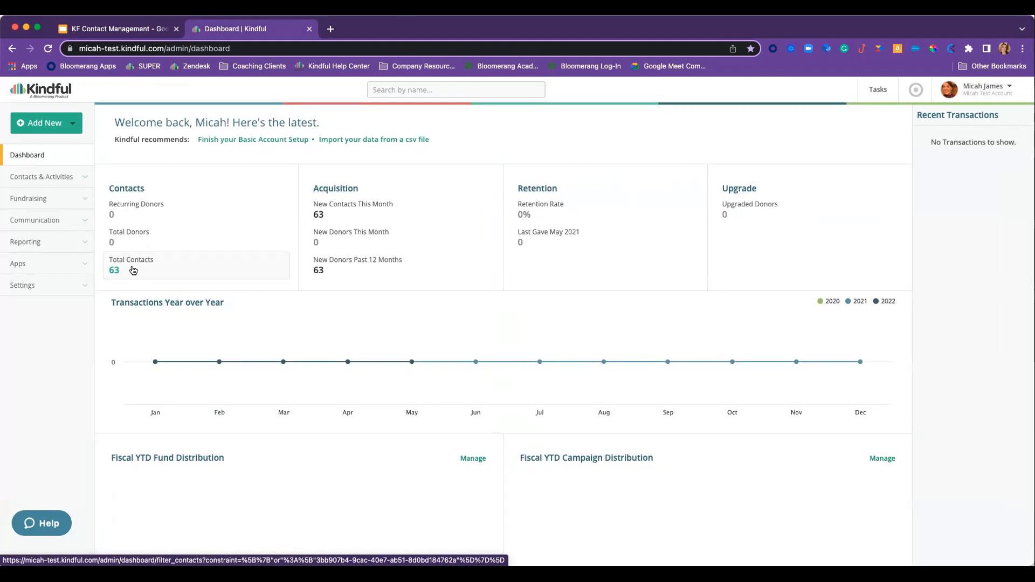
{"action": "scroll", "coordinate": [133, 270], "scroll_direction": "down", "scroll_amount": 1}
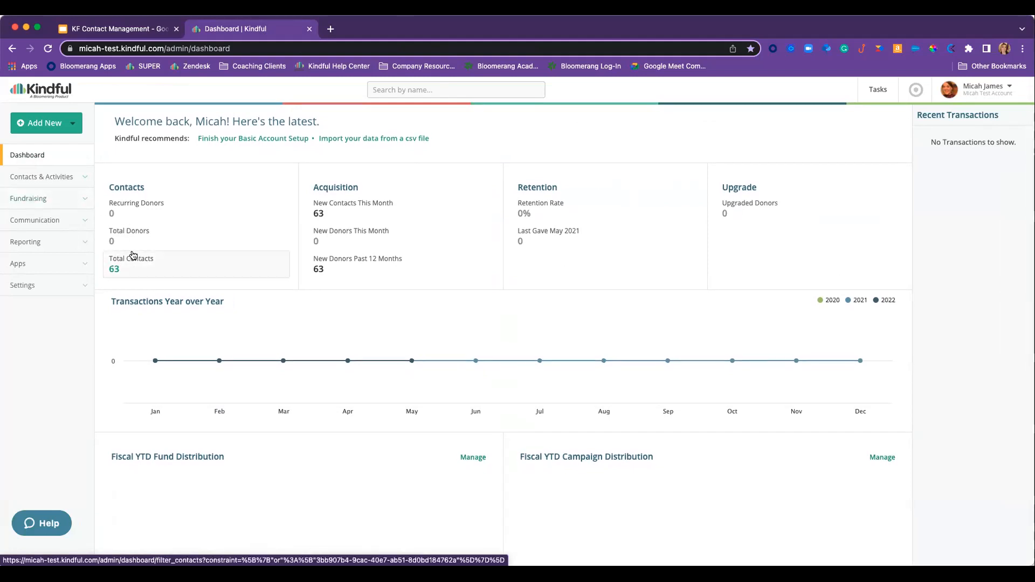
- Start a new contact and keep its contact type set to Person
{"action": "left_click", "coordinate": [51, 125]}
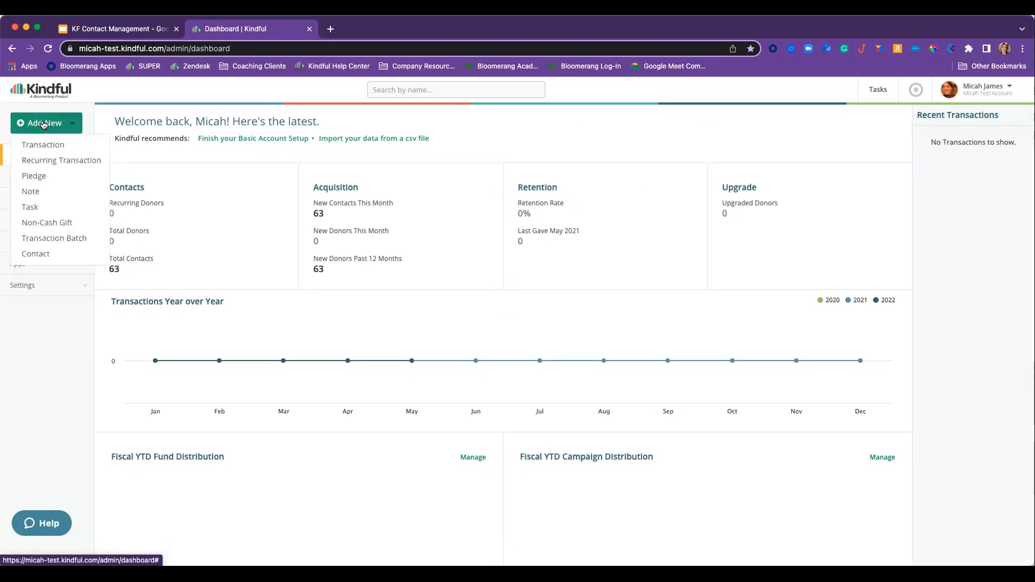
{"action": "left_click", "coordinate": [43, 255]}
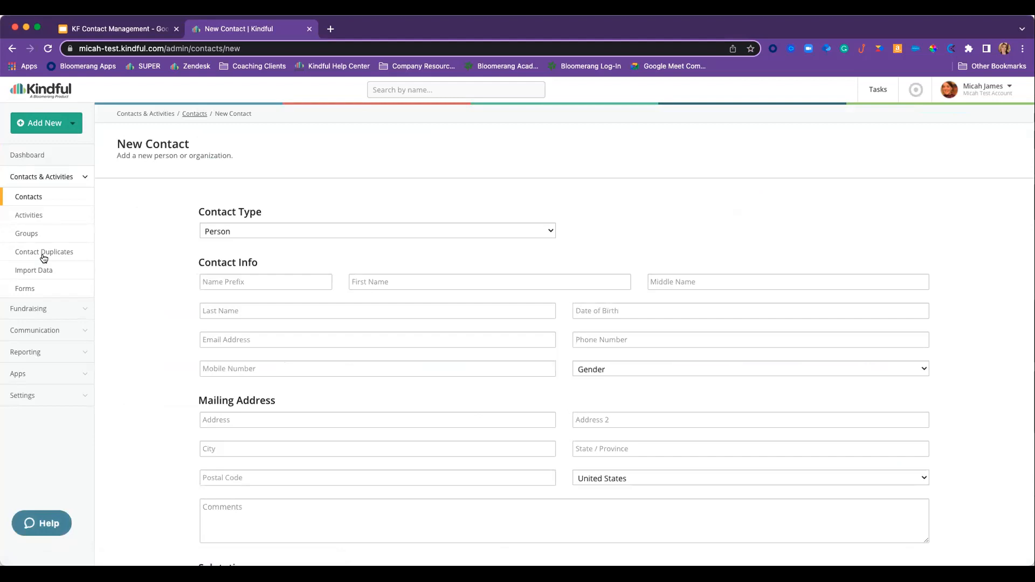
{"action": "left_click", "coordinate": [225, 231]}
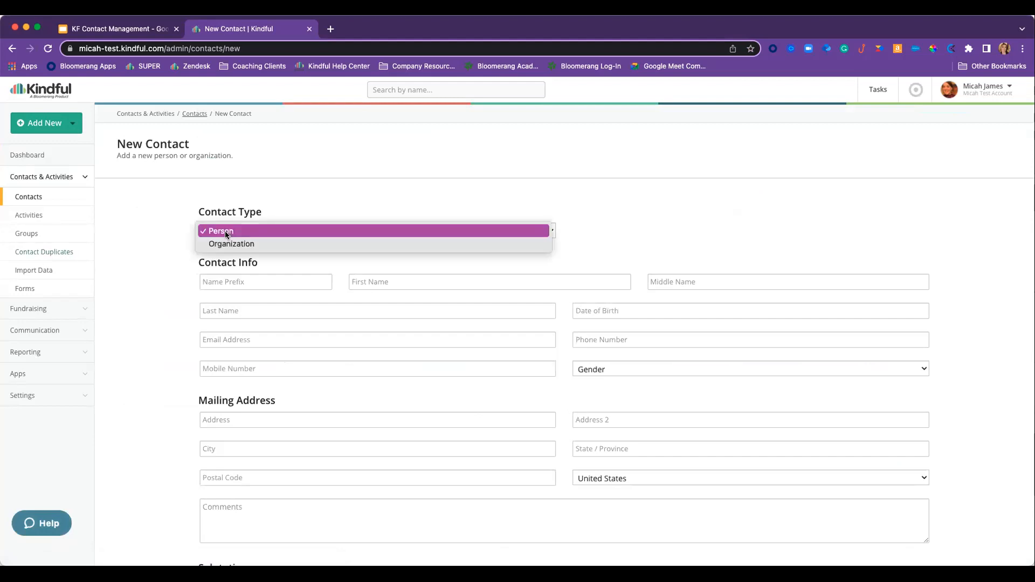
{"action": "left_click", "coordinate": [234, 245]}
{"action": "left_click", "coordinate": [243, 233]}
{"action": "left_click", "coordinate": [242, 218]}
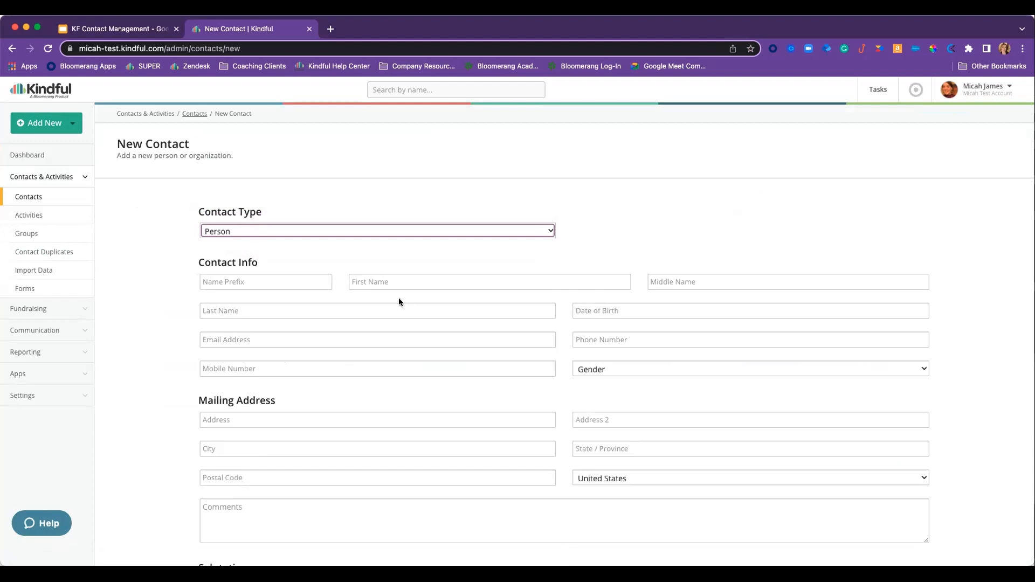
- Enter the contact's first name, last name and email address, changing the email domain to 'test'
{"action": "left_click", "coordinate": [368, 285]}
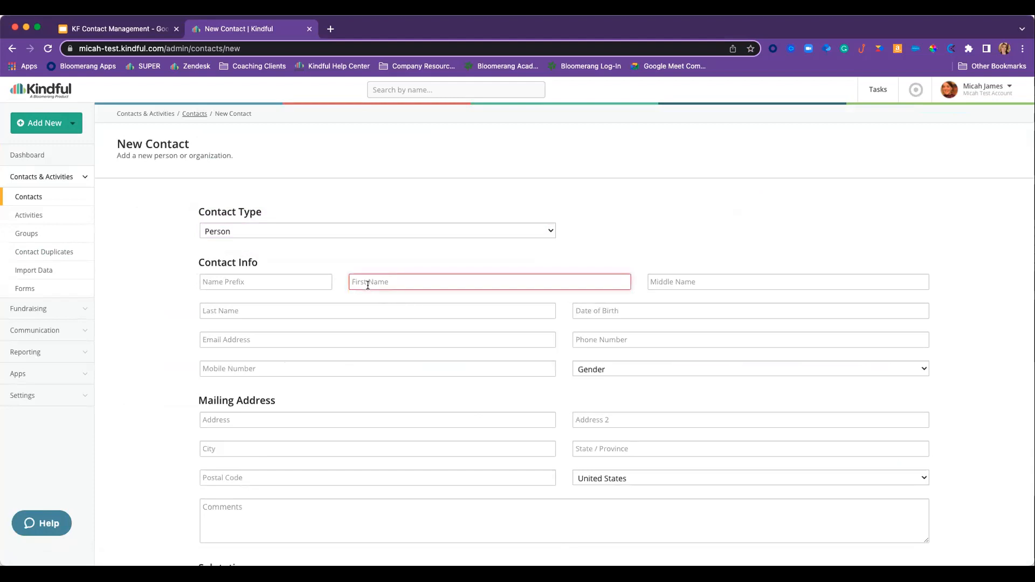
{"action": "key", "text": "Tab"}
{"action": "key", "text": "Tab"}
{"action": "key", "text": "Tab"}
{"action": "key", "text": "Tab"}
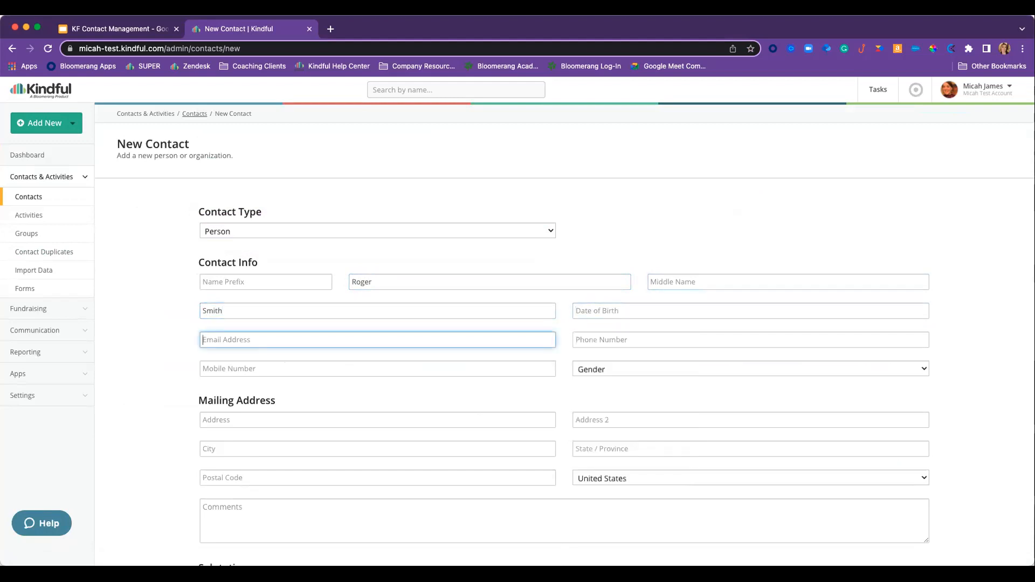
{"action": "double_click", "coordinate": [241, 340]}
{"action": "type", "text": "test.com"}
- Fill in the contact's mobile number and create the contact
{"action": "left_click", "coordinate": [355, 370]}
{"action": "type", "text": "555"}
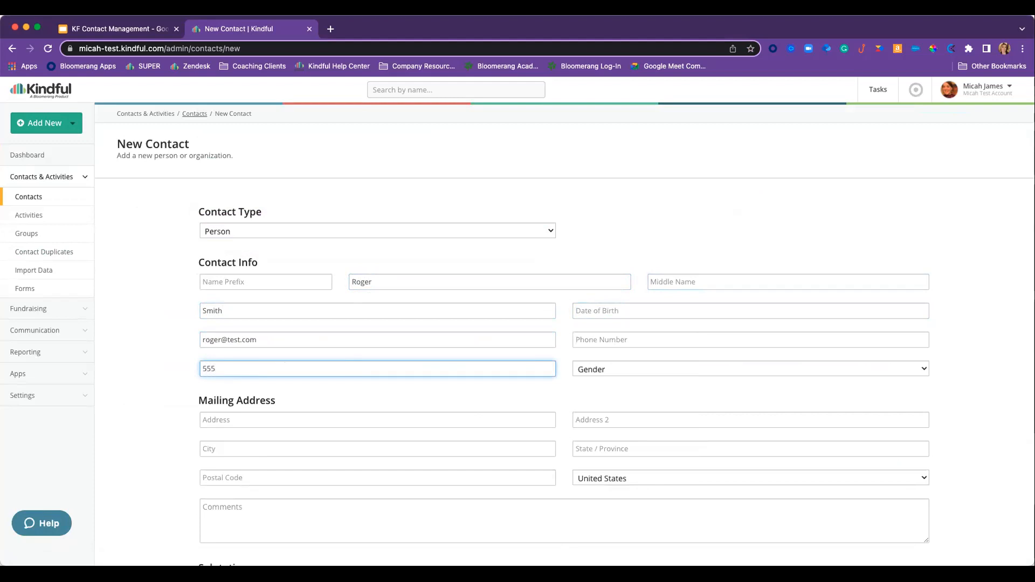
{"action": "type", "text": "-555-5555"}
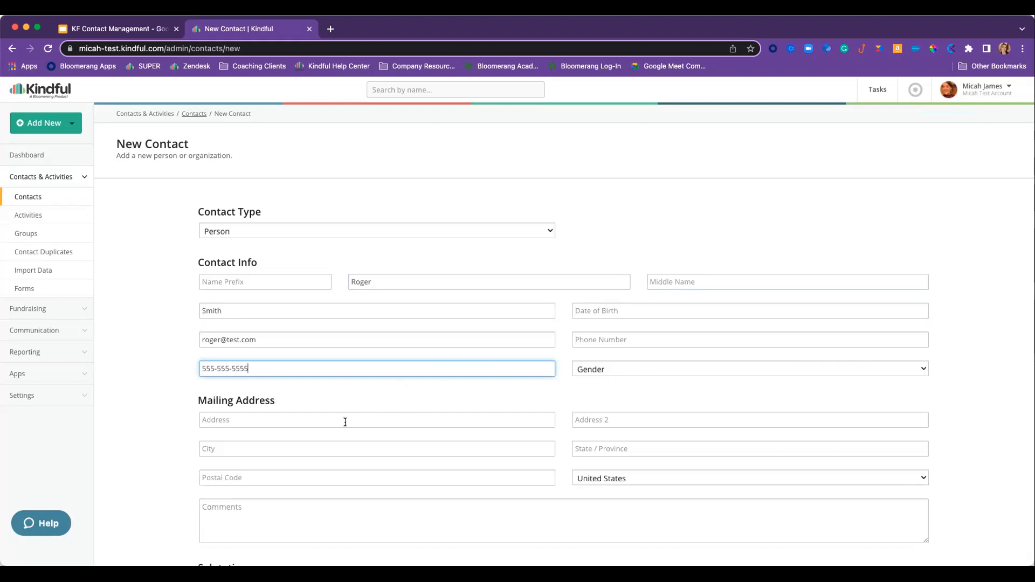
{"action": "scroll", "coordinate": [342, 426], "scroll_direction": "down", "scroll_amount": 1}
{"action": "scroll", "coordinate": [342, 426], "scroll_direction": "down", "scroll_amount": 2}
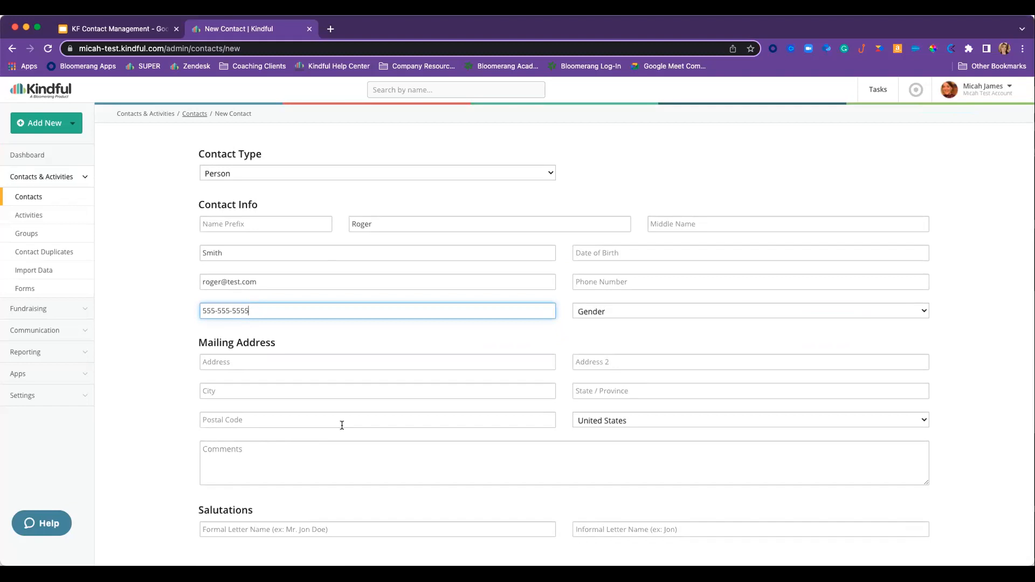
{"action": "scroll", "coordinate": [341, 425], "scroll_direction": "down", "scroll_amount": 2}
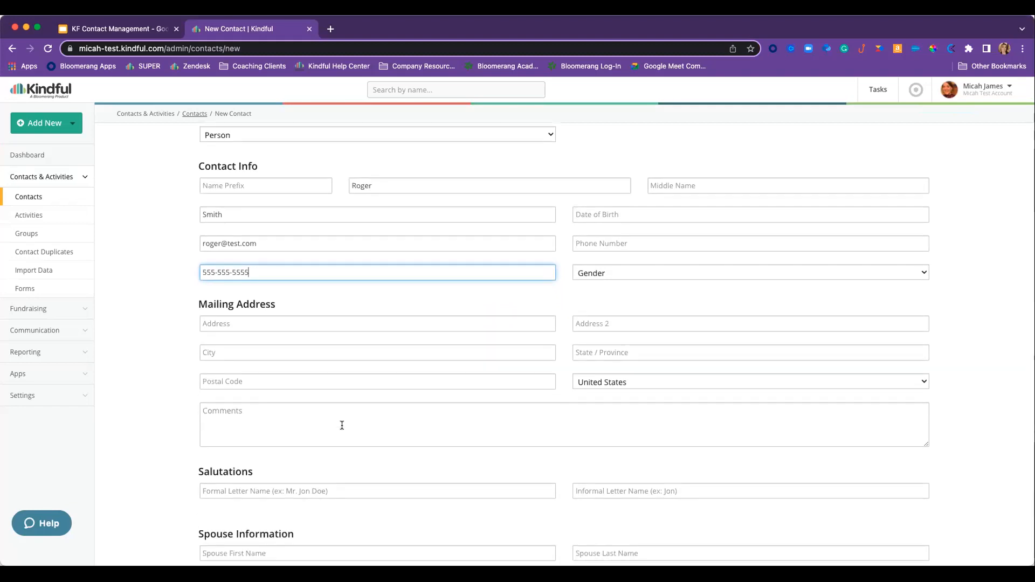
{"action": "scroll", "coordinate": [342, 425], "scroll_direction": "up", "scroll_amount": 3}
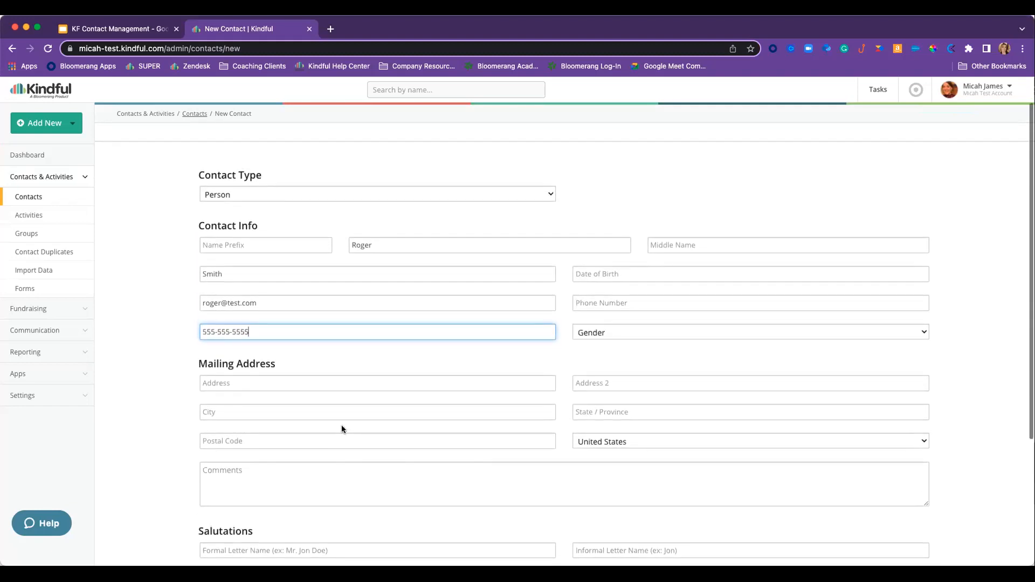
{"action": "scroll", "coordinate": [342, 427], "scroll_direction": "down", "scroll_amount": 4}
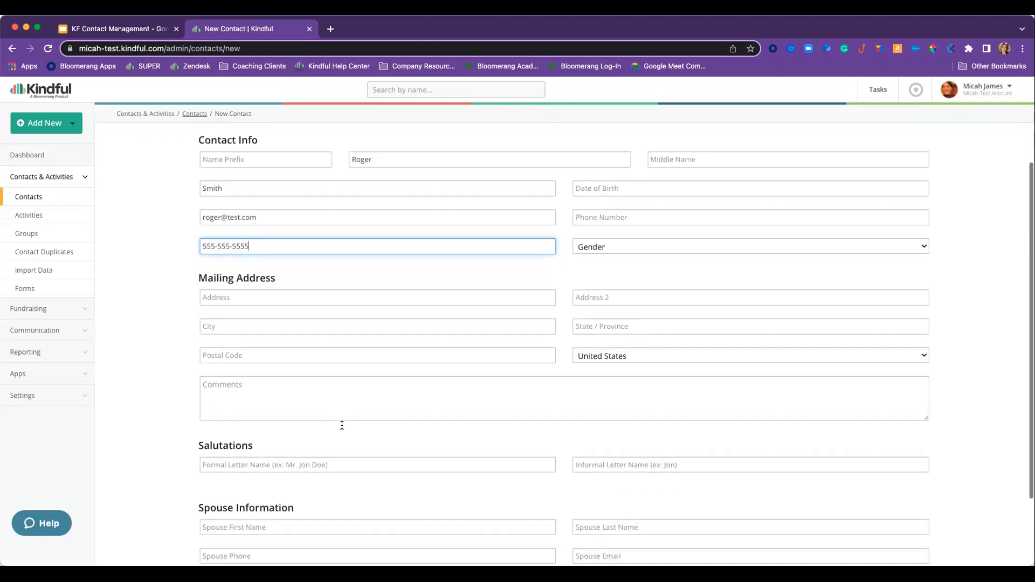
{"action": "scroll", "coordinate": [342, 426], "scroll_direction": "down", "scroll_amount": 4}
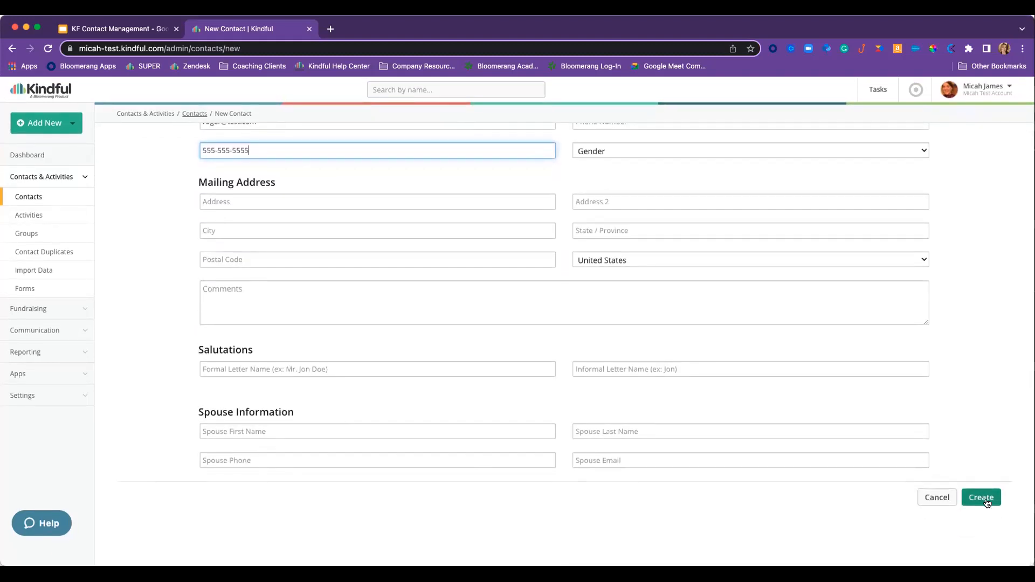
{"action": "scroll", "coordinate": [437, 370], "scroll_direction": "up", "scroll_amount": 10}
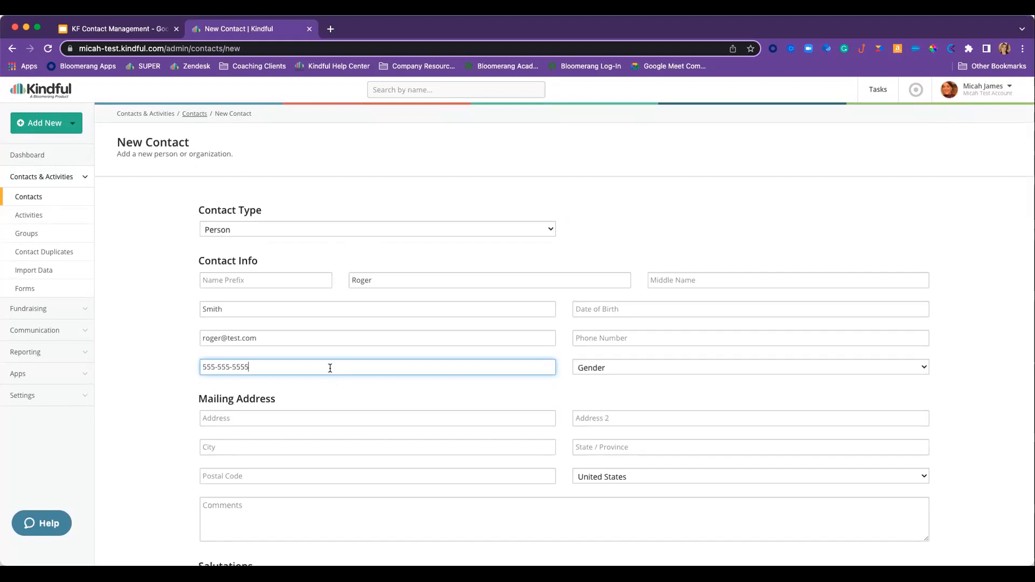
{"action": "key", "text": "Return"}
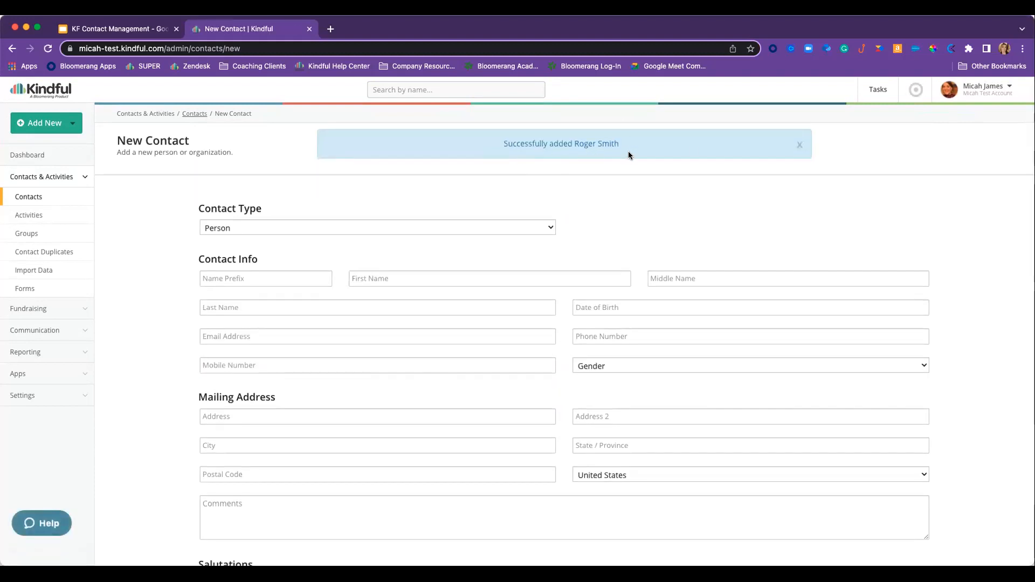
- Search for the new contact by full name and open their record
{"action": "left_click", "coordinate": [391, 89]}
{"action": "key", "text": "Down"}
{"action": "key", "text": "Return"}
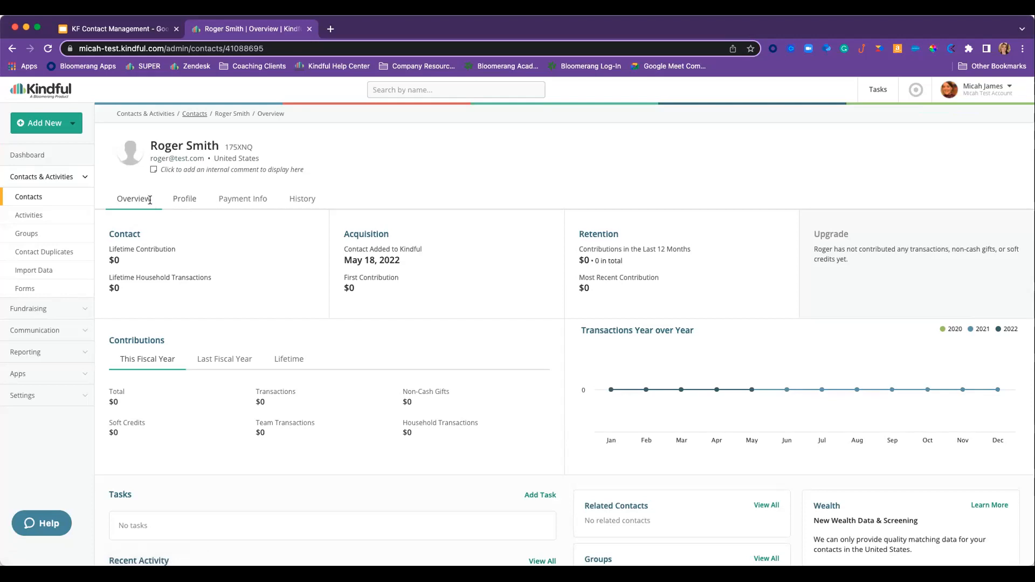
- Review the contact's Payment Info and History, ending back on their Profile
{"action": "left_click", "coordinate": [185, 200]}
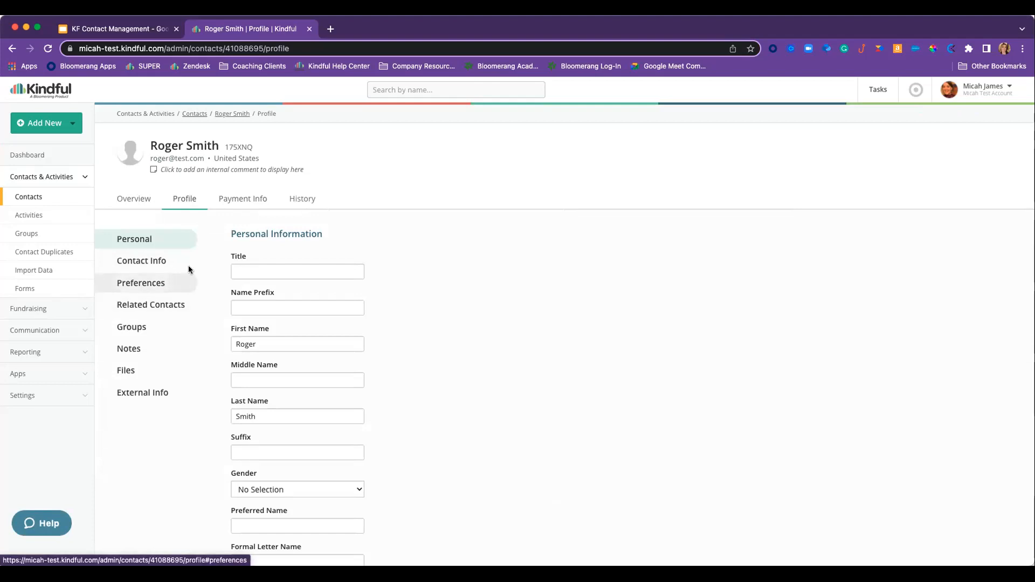
{"action": "left_click", "coordinate": [233, 203]}
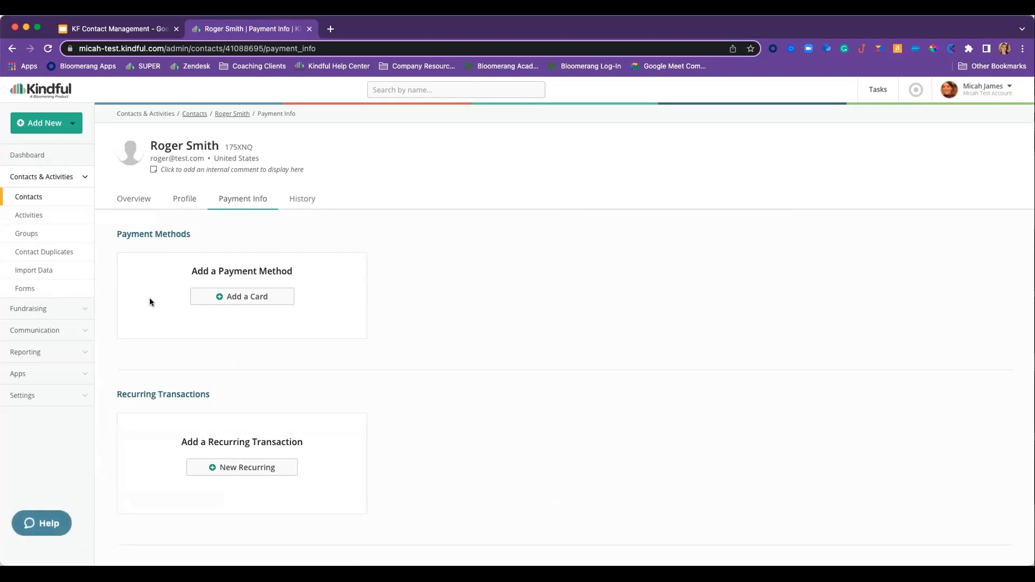
{"action": "scroll", "coordinate": [150, 301], "scroll_direction": "down", "scroll_amount": 5}
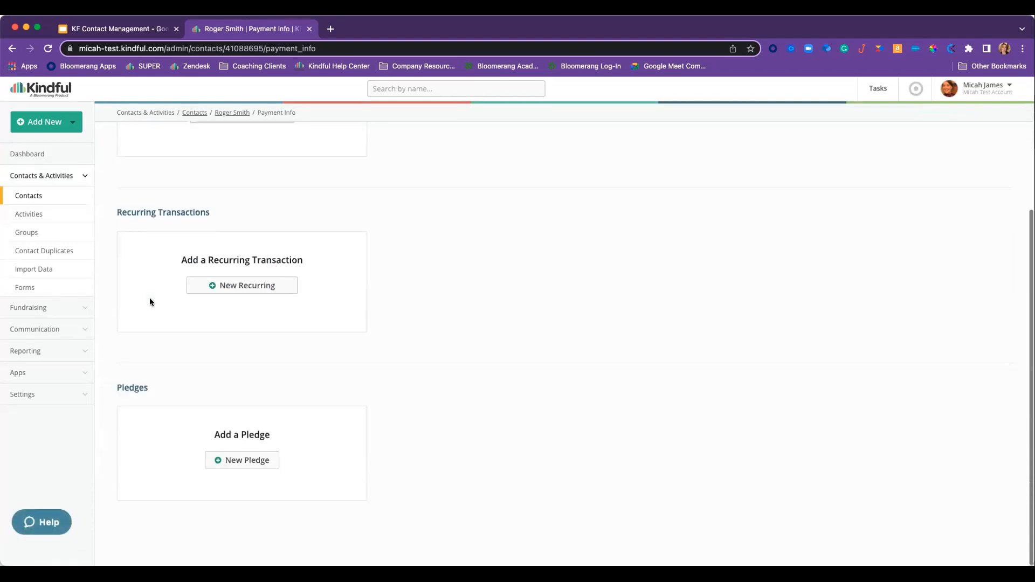
{"action": "scroll", "coordinate": [150, 301], "scroll_direction": "up", "scroll_amount": 5}
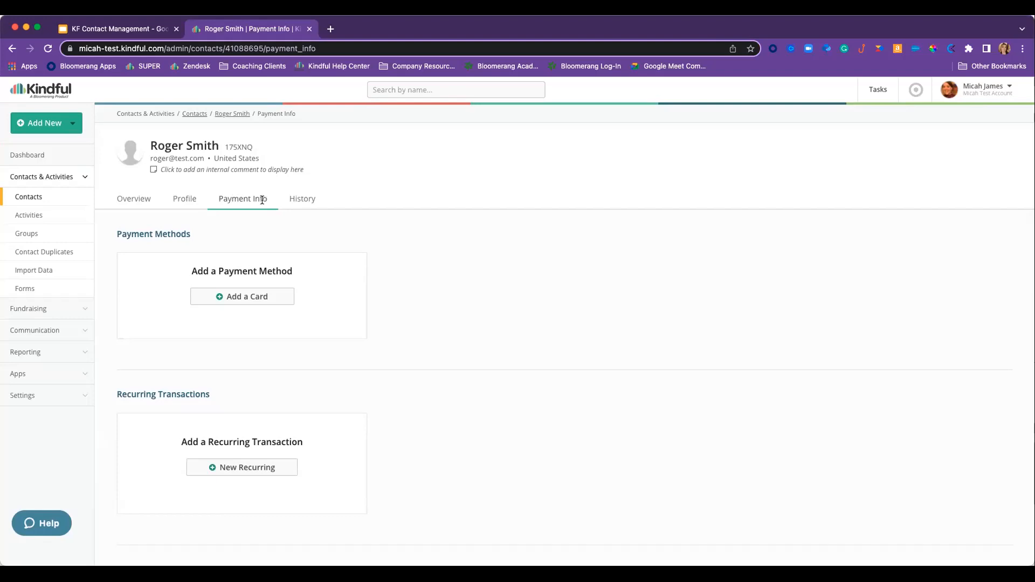
{"action": "left_click", "coordinate": [301, 201]}
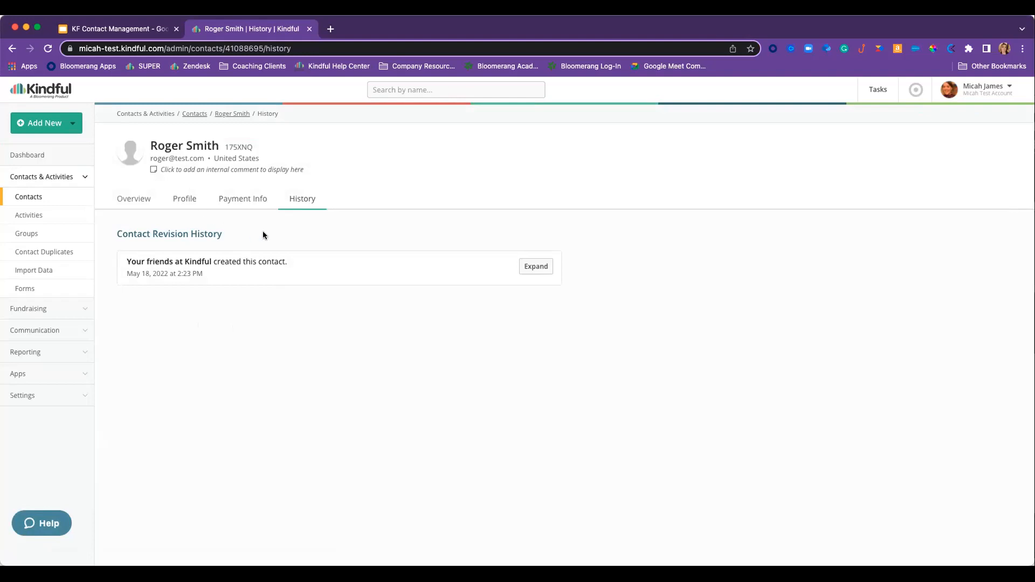
{"action": "left_click", "coordinate": [183, 199]}
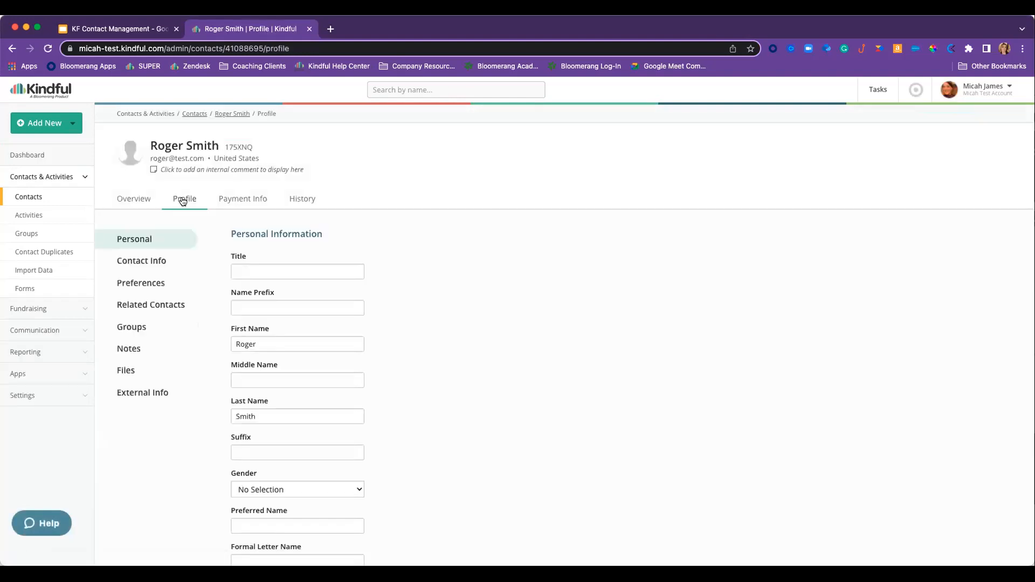
- Copy the contact's mobile number into the Phone Number field on Contact Info
{"action": "left_click", "coordinate": [162, 261]}
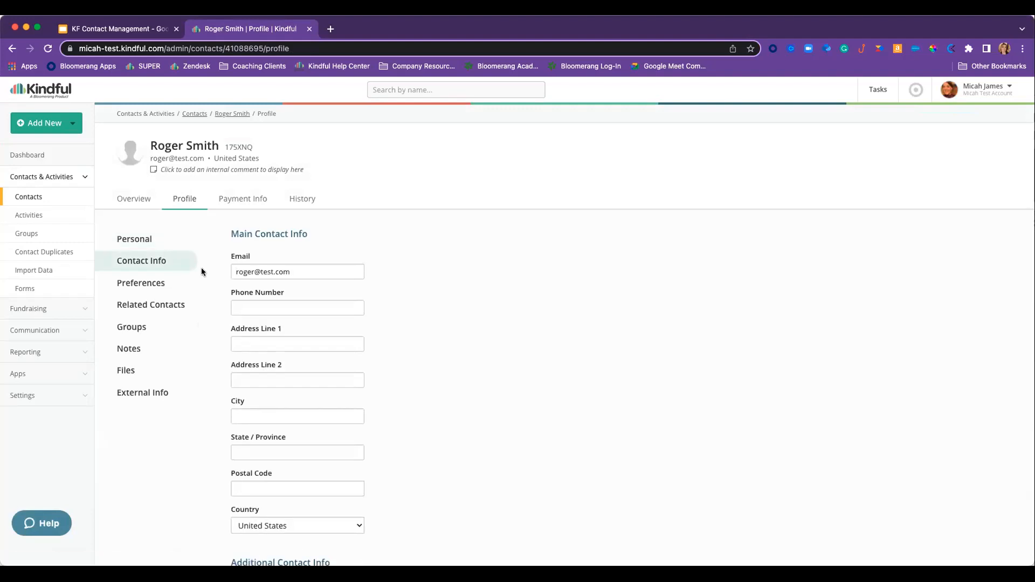
{"action": "scroll", "coordinate": [234, 275], "scroll_direction": "down", "scroll_amount": 3}
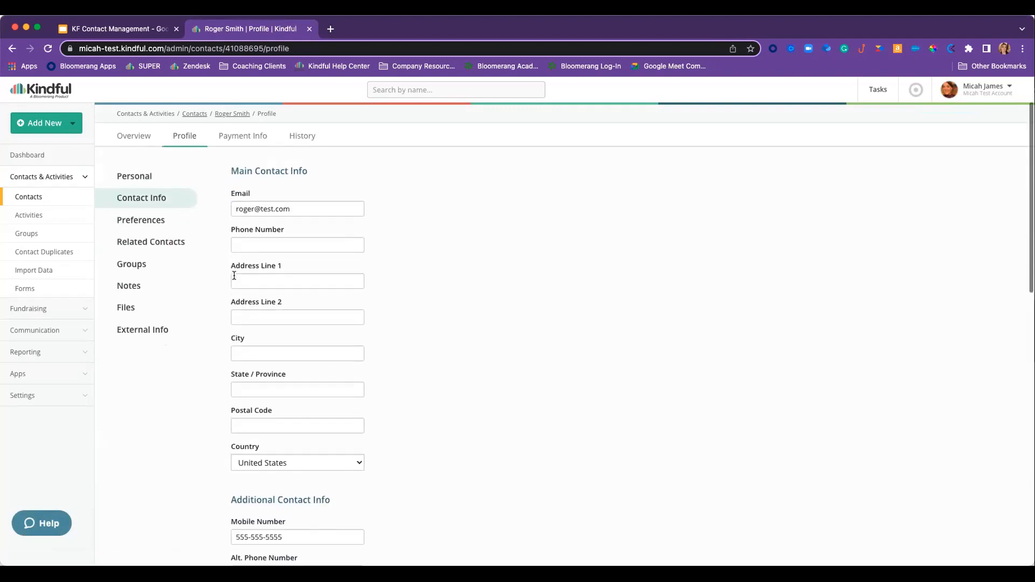
{"action": "scroll", "coordinate": [234, 276], "scroll_direction": "down", "scroll_amount": 3}
{"action": "scroll", "coordinate": [280, 210], "scroll_direction": "up", "scroll_amount": 2}
{"action": "scroll", "coordinate": [280, 211], "scroll_direction": "down", "scroll_amount": 2}
{"action": "scroll", "coordinate": [296, 448], "scroll_direction": "up", "scroll_amount": 1}
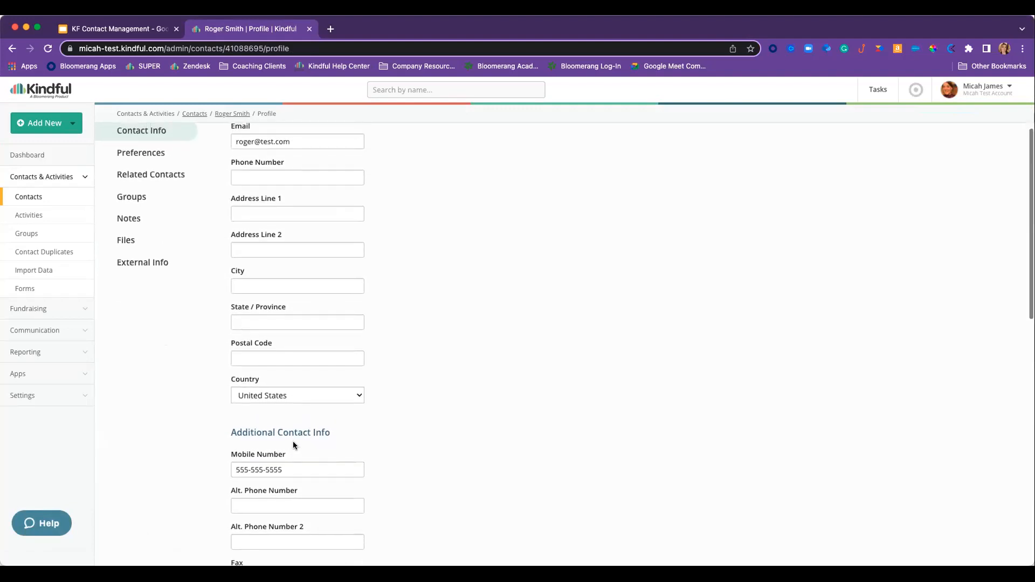
{"action": "left_click", "coordinate": [244, 198]}
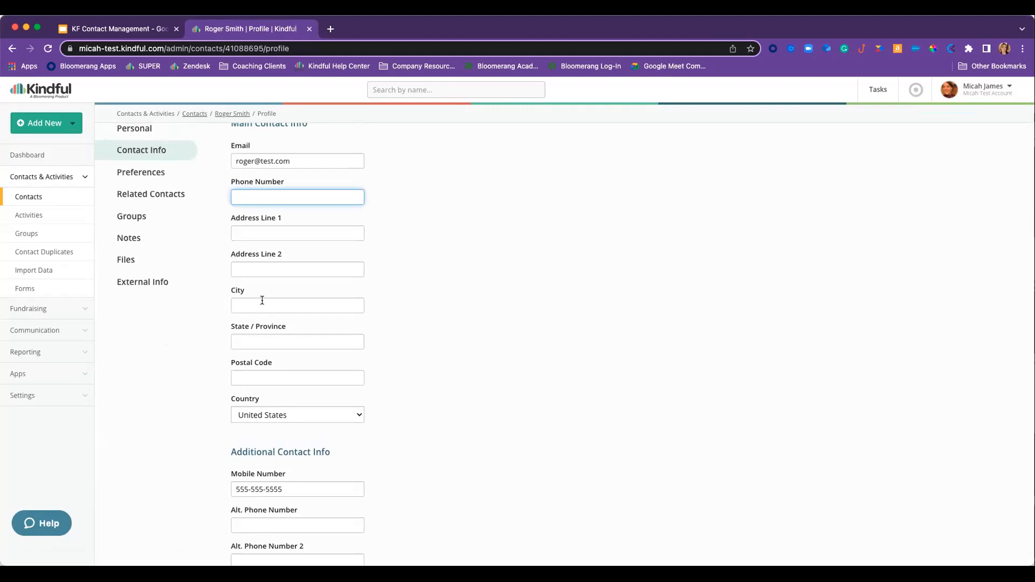
{"action": "left_click_drag", "start_coordinate": [294, 489], "coordinate": [215, 490]}
{"action": "key", "text": "ctrl+c"}
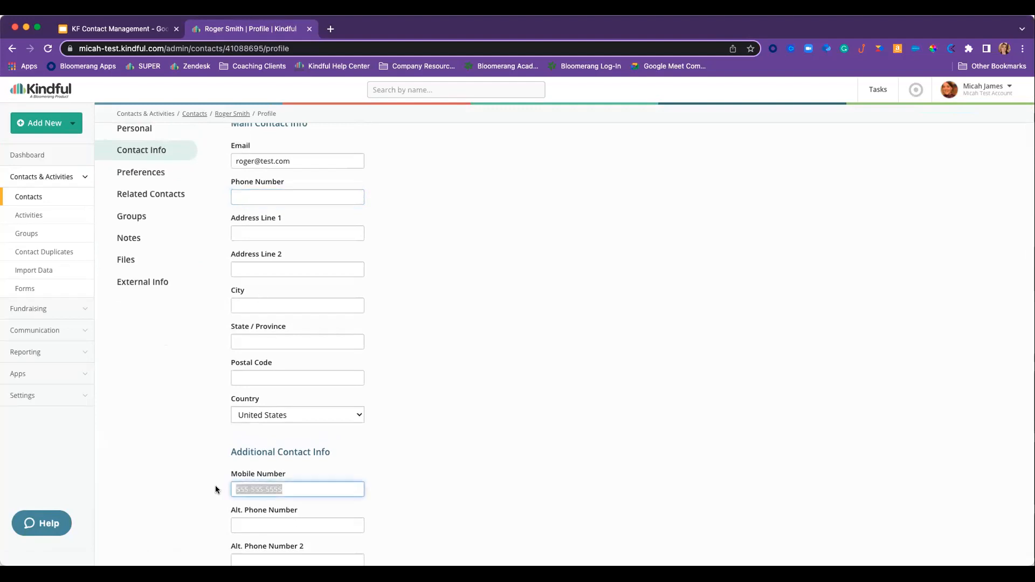
{"action": "left_click", "coordinate": [245, 197]}
{"action": "key", "text": "ctrl+v"}
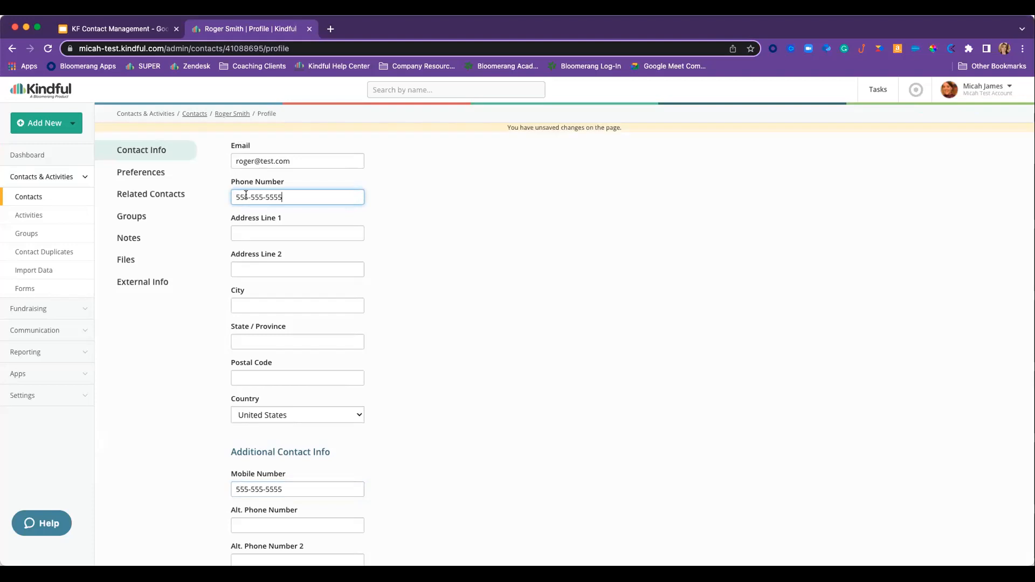
- Clear the Mobile Number field and save the contact's updated profile
{"action": "left_click_drag", "start_coordinate": [294, 488], "coordinate": [203, 481]}
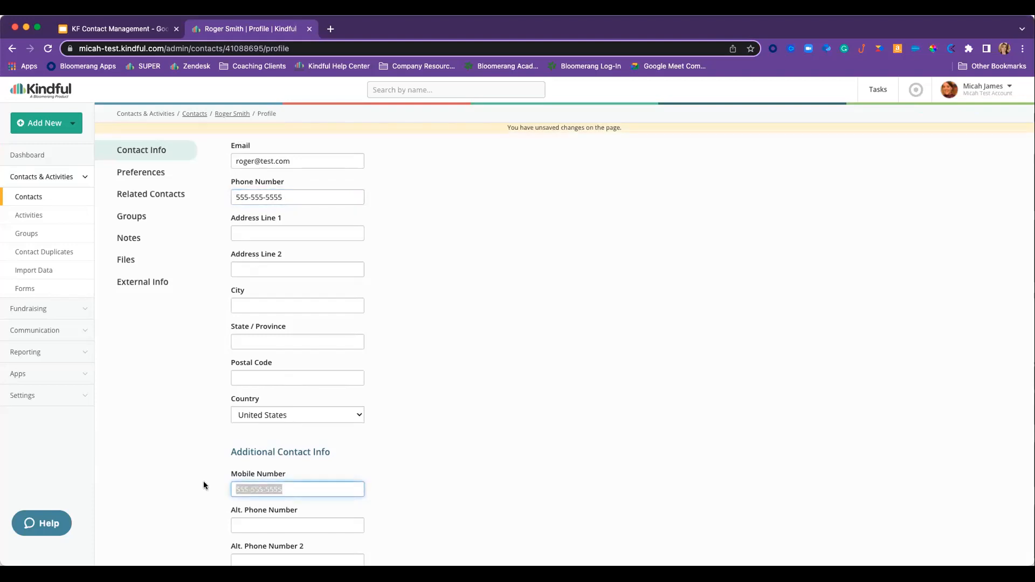
{"action": "key", "text": "BackSpace"}
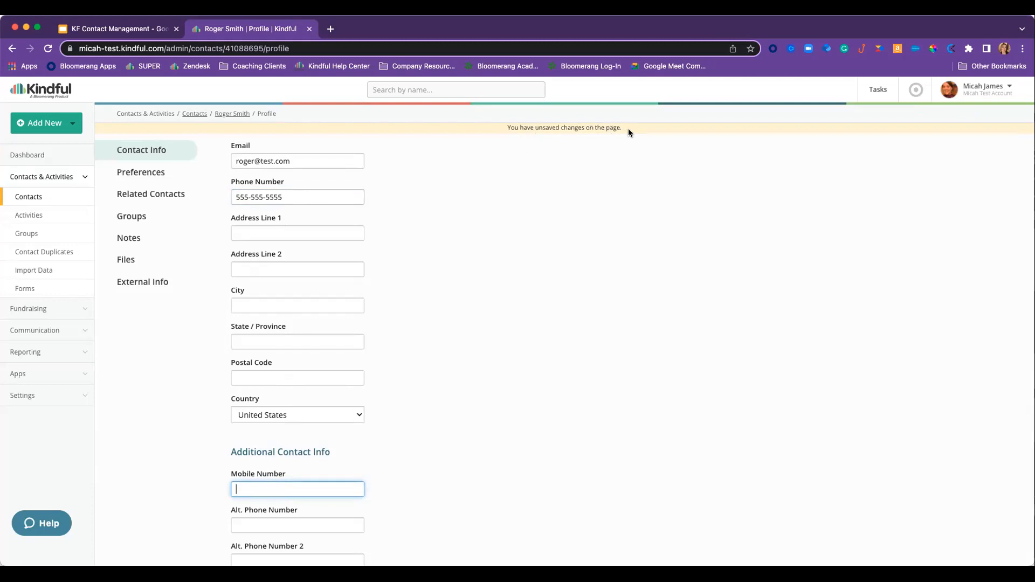
{"action": "left_click", "coordinate": [296, 196]}
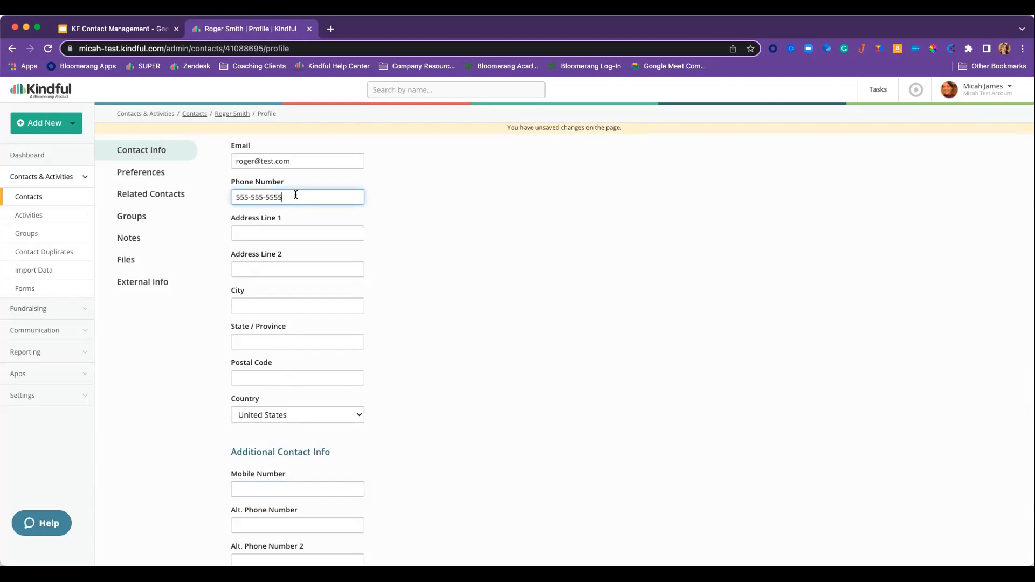
{"action": "scroll", "coordinate": [295, 194], "scroll_direction": "down", "scroll_amount": 10}
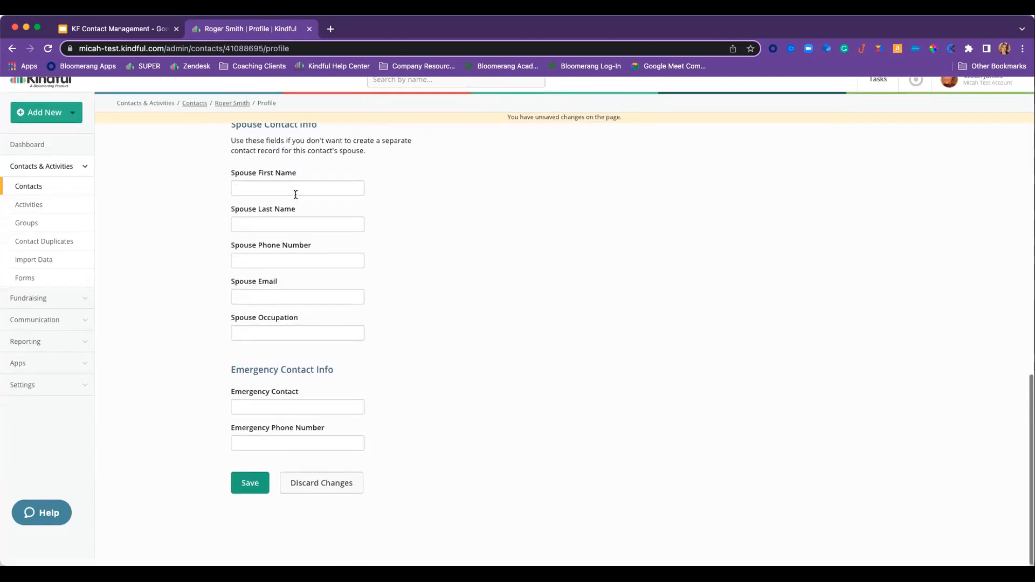
{"action": "scroll", "coordinate": [296, 194], "scroll_direction": "up", "scroll_amount": 1}
{"action": "scroll", "coordinate": [342, 265], "scroll_direction": "up", "scroll_amount": 10}
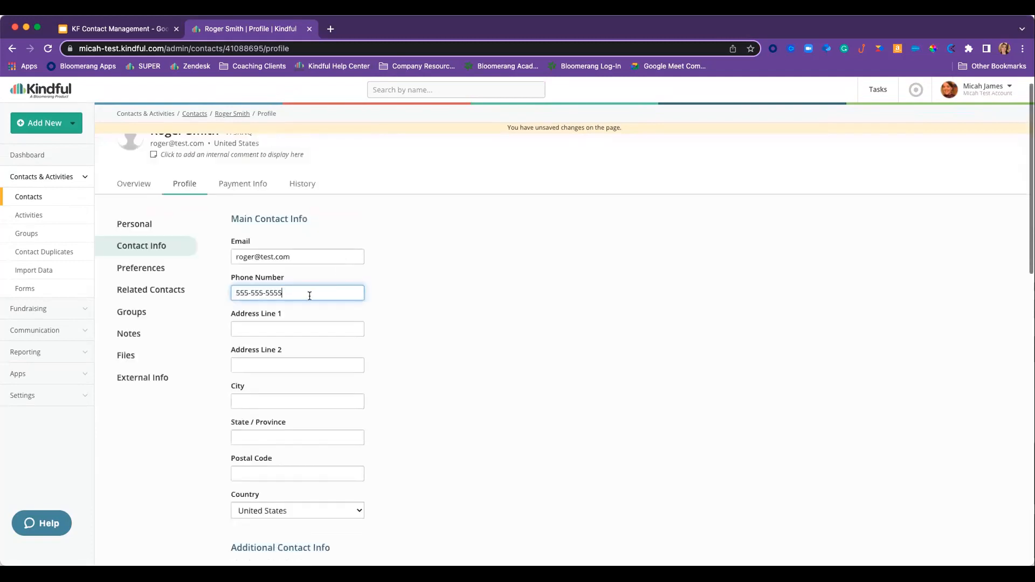
{"action": "key", "text": "Return"}
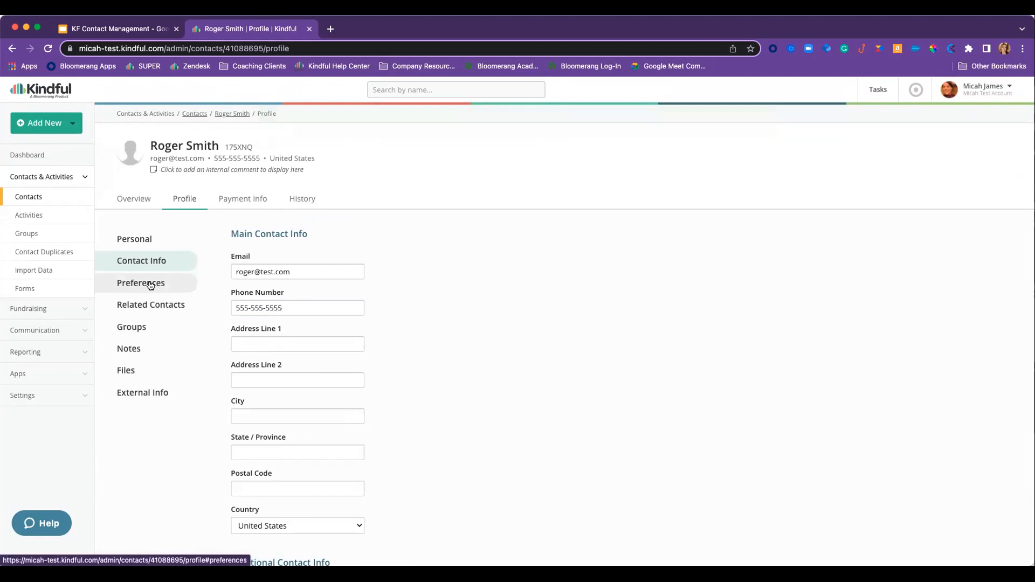
{"action": "left_click", "coordinate": [151, 285]}
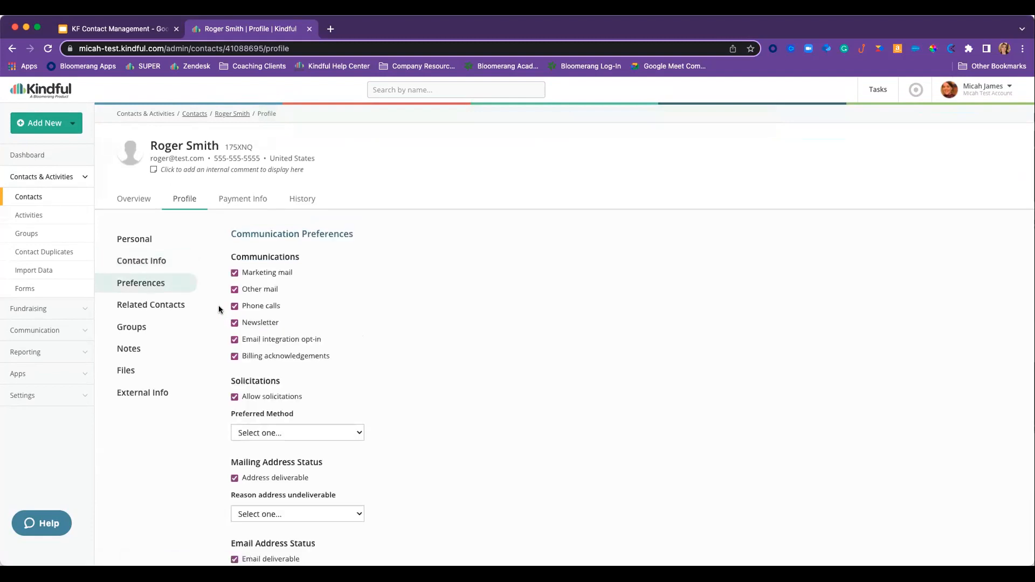
- Scroll through the contact's Communication Preferences, confirming every option is checked
{"action": "scroll", "coordinate": [218, 309], "scroll_direction": "down", "scroll_amount": 1}
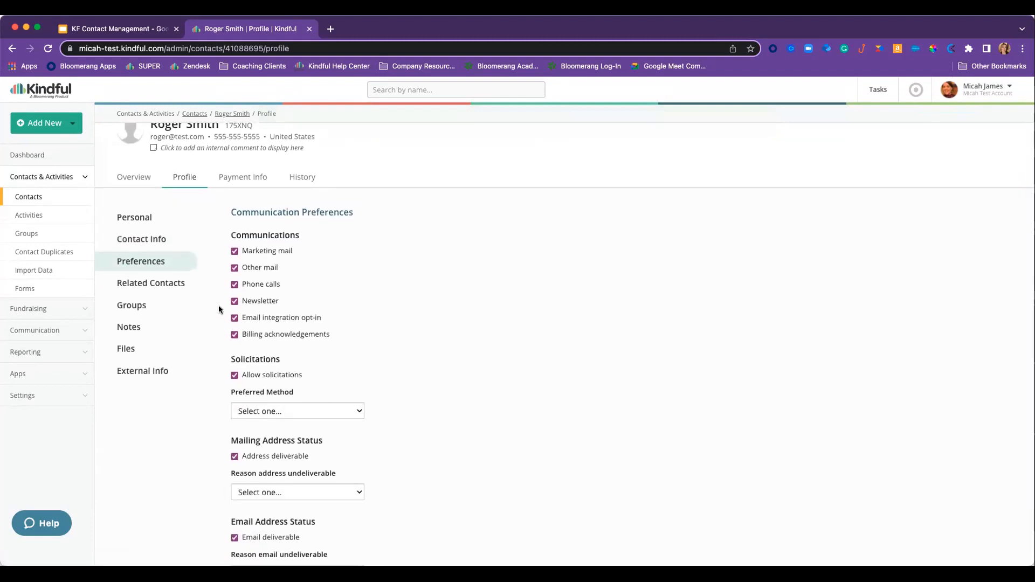
{"action": "scroll", "coordinate": [218, 308], "scroll_direction": "down", "scroll_amount": 5}
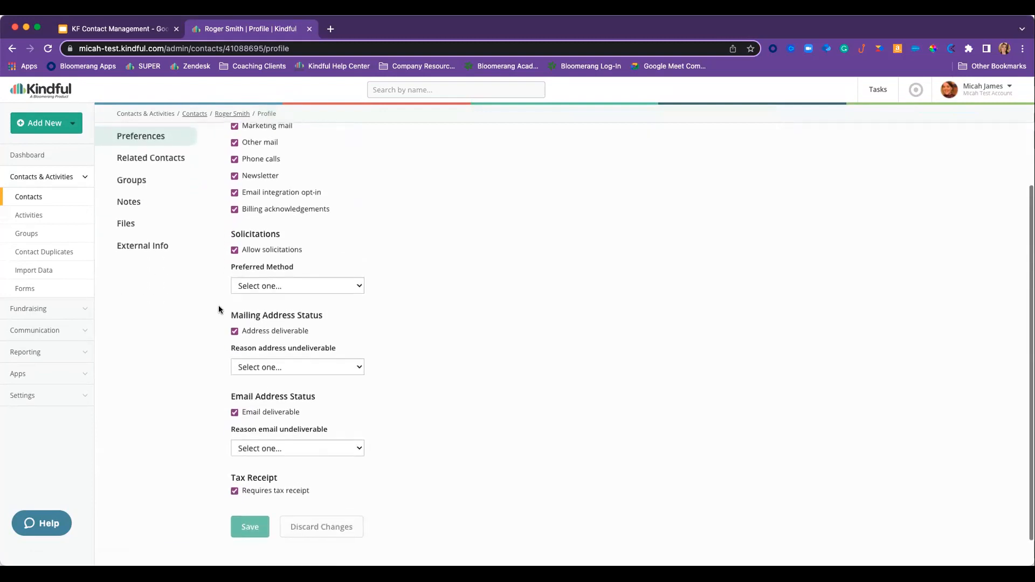
{"action": "scroll", "coordinate": [219, 310], "scroll_direction": "up", "scroll_amount": 3}
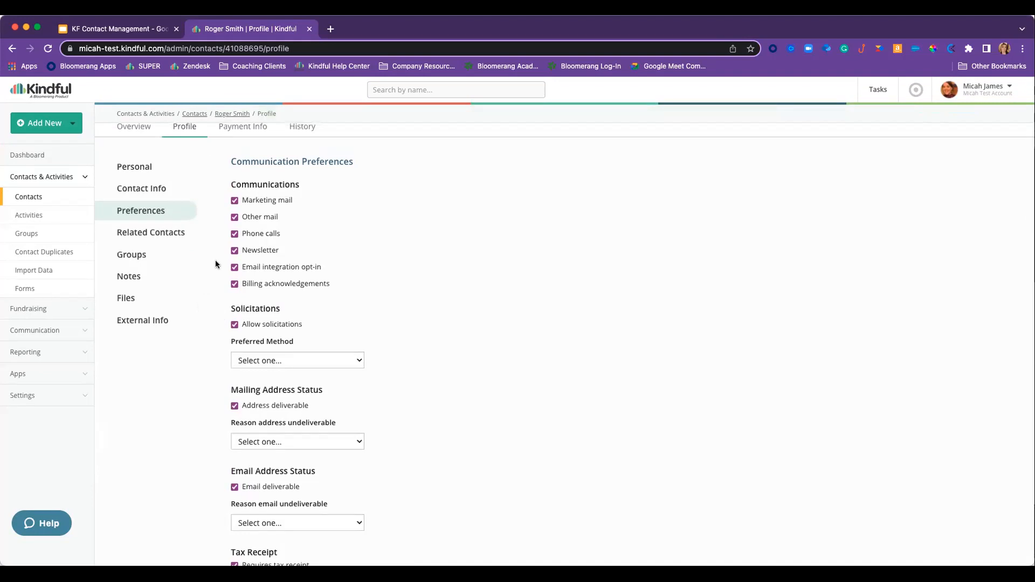
- Try a Parent relationship marked Member of Household under Related Contacts, then cancel it
{"action": "left_click", "coordinate": [148, 237]}
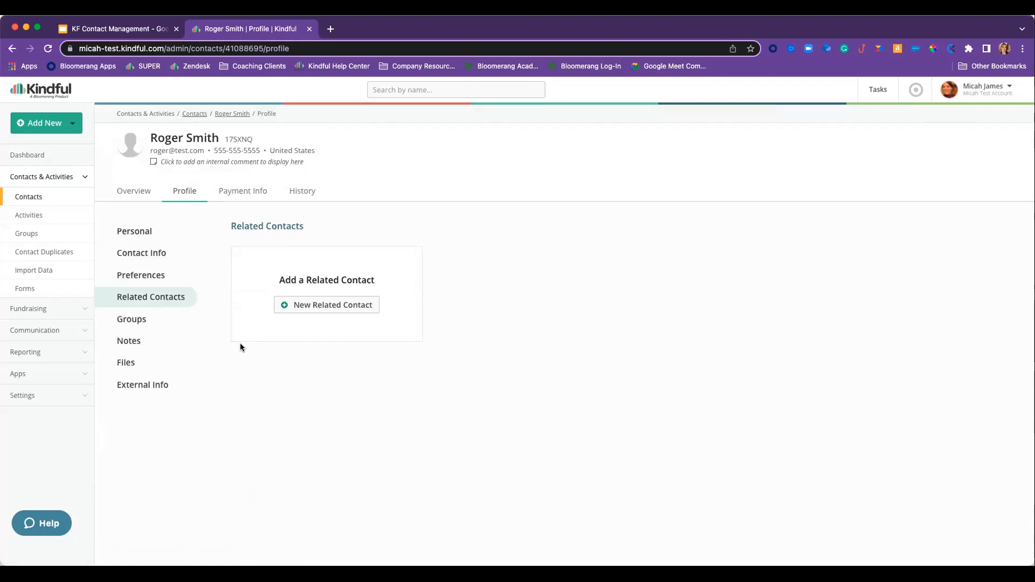
{"action": "left_click", "coordinate": [306, 308]}
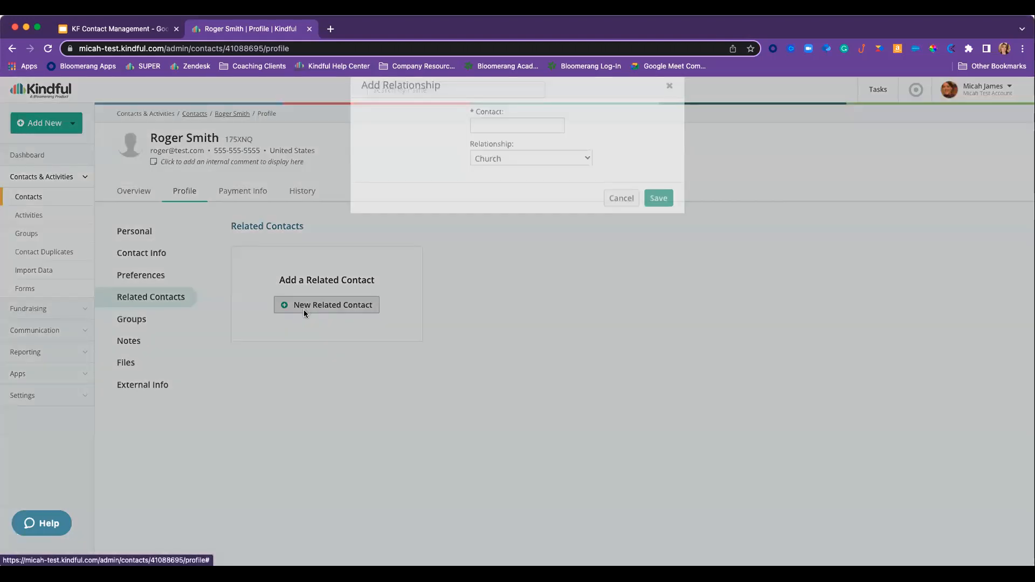
{"action": "left_click", "coordinate": [487, 180]}
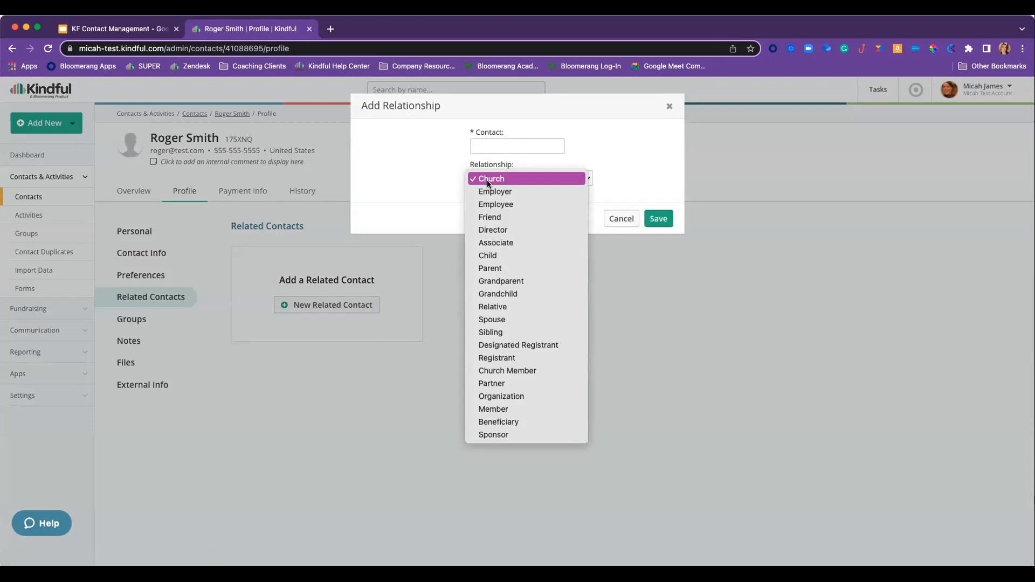
{"action": "left_click", "coordinate": [499, 269]}
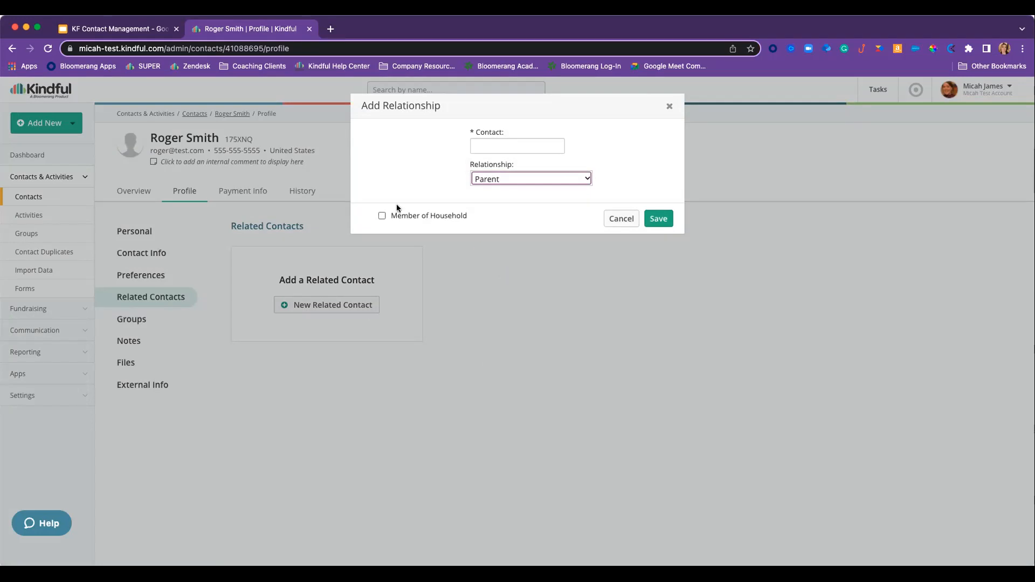
{"action": "left_click", "coordinate": [382, 217]}
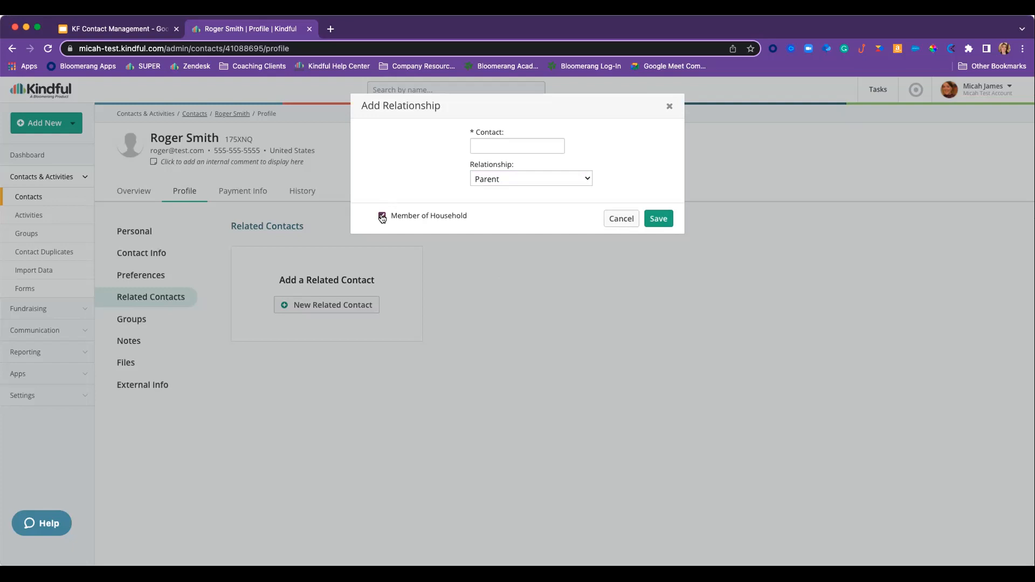
{"action": "left_click", "coordinate": [621, 219]}
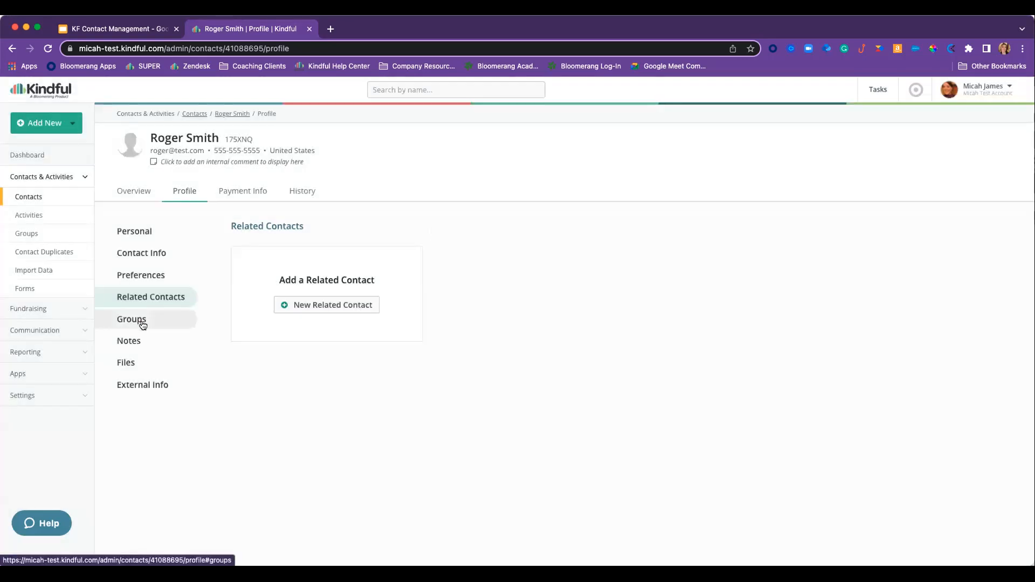
- Check the Lives in Tennessee group under Add to Group, then close without saving
{"action": "left_click", "coordinate": [141, 321]}
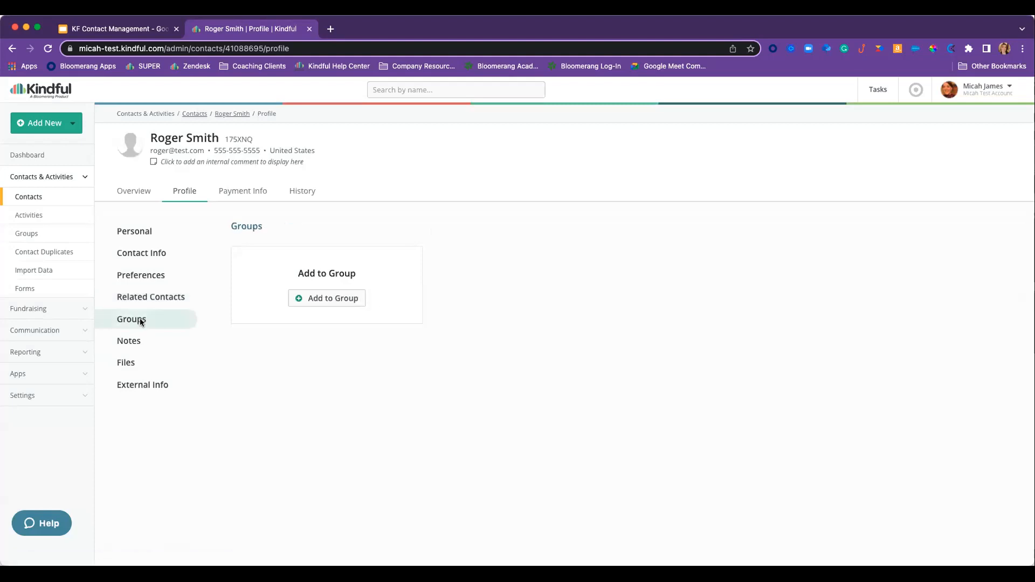
{"action": "left_click", "coordinate": [315, 297]}
{"action": "left_click", "coordinate": [474, 146]}
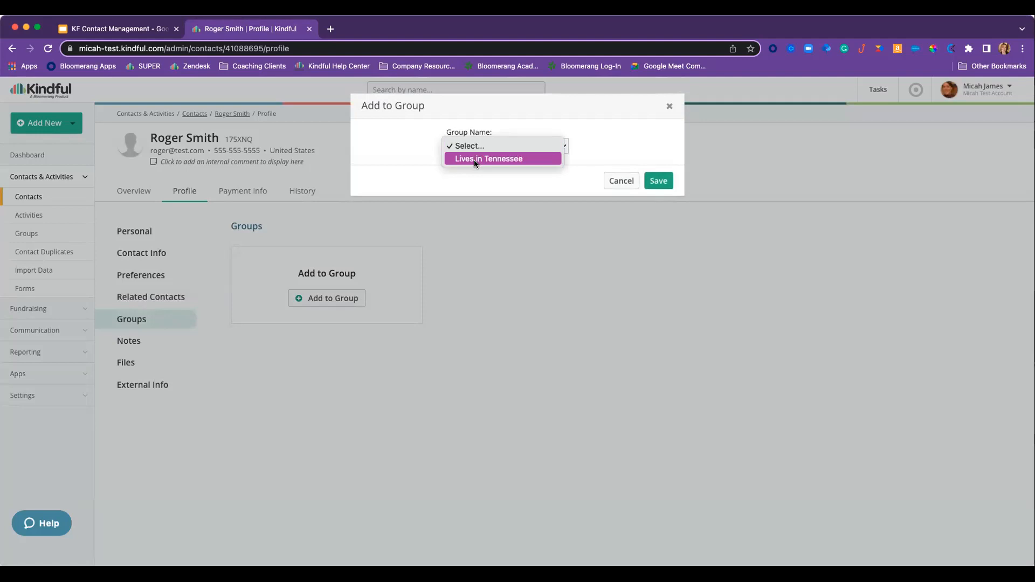
{"action": "left_click", "coordinate": [670, 107]}
{"action": "left_click", "coordinate": [670, 106]}
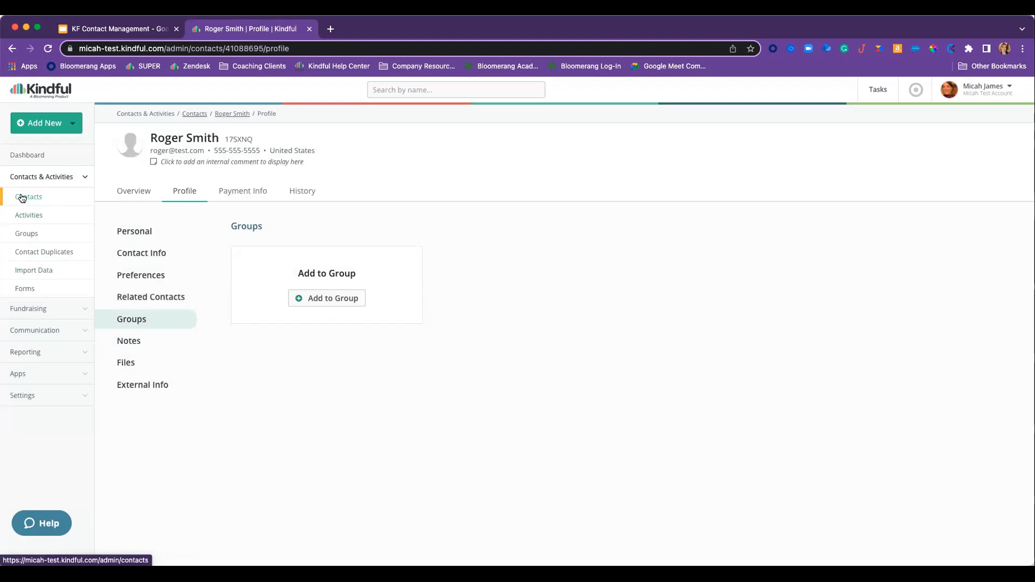
- Filter the contacts list to In State: Florida FL
{"action": "left_click", "coordinate": [21, 199]}
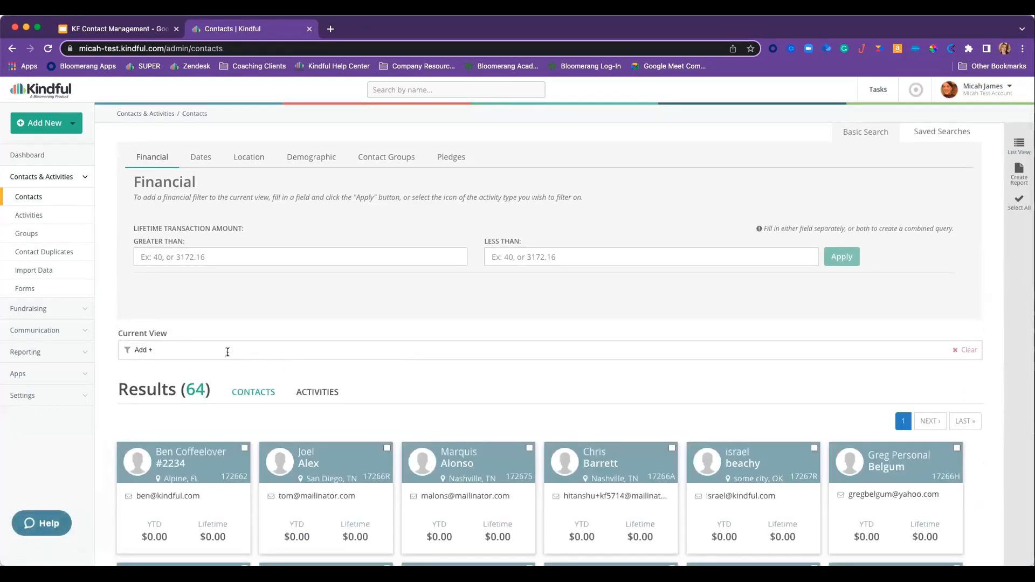
{"action": "left_click", "coordinate": [228, 351]}
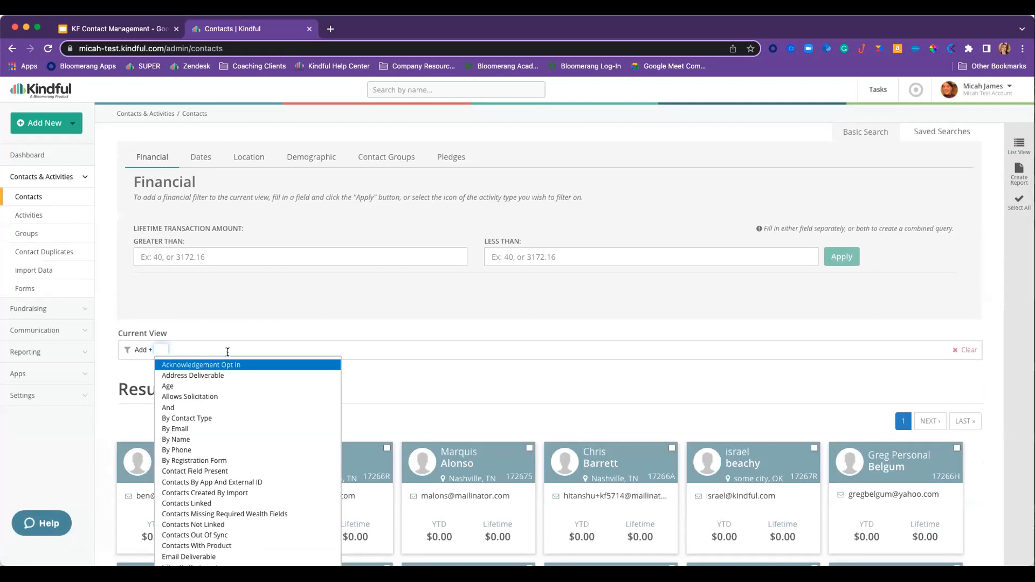
{"action": "type", "text": "state"}
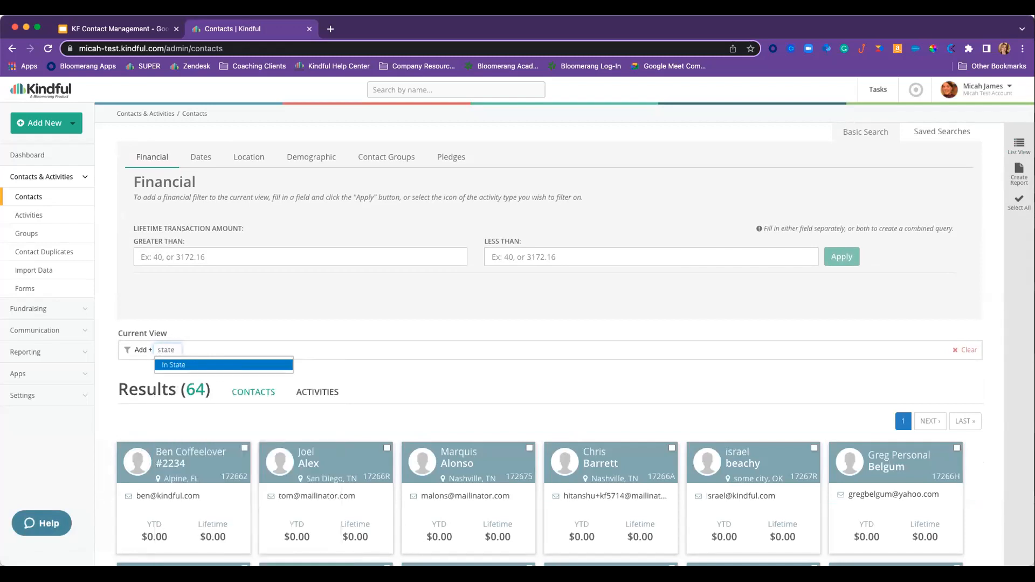
{"action": "key", "text": "Return"}
{"action": "type", "text": "fl"}
{"action": "key", "text": "Return"}
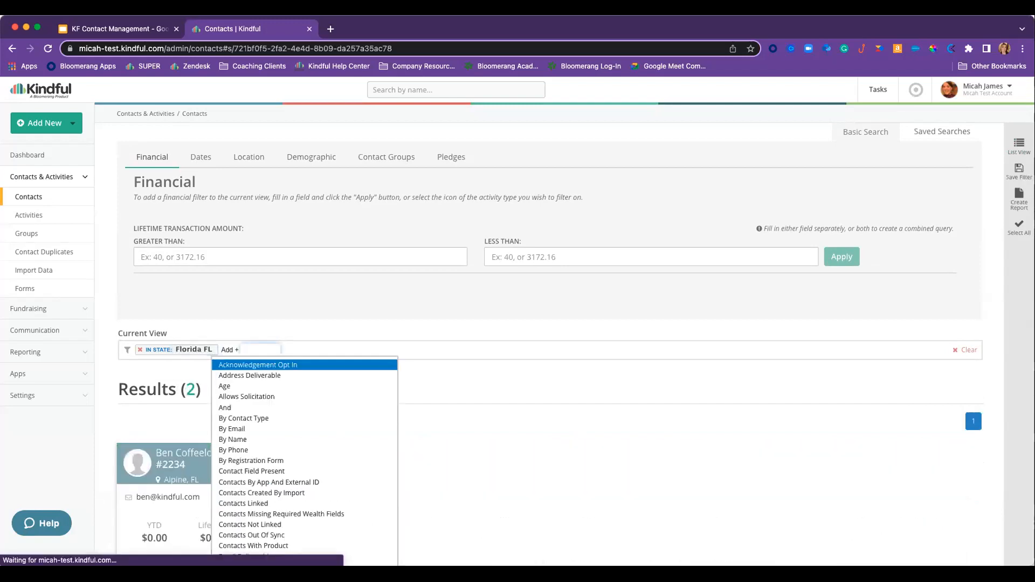
{"action": "left_click", "coordinate": [201, 365]}
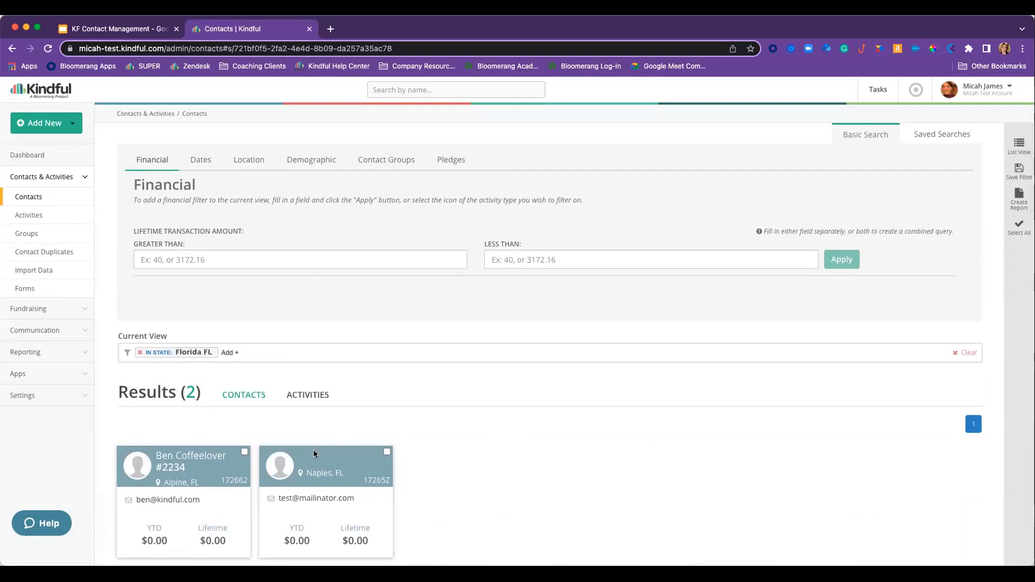
- Select both Florida contacts with Select All
{"action": "scroll", "coordinate": [1002, 240], "scroll_direction": "up", "scroll_amount": 1}
{"action": "scroll", "coordinate": [1002, 240], "scroll_direction": "up", "scroll_amount": 1}
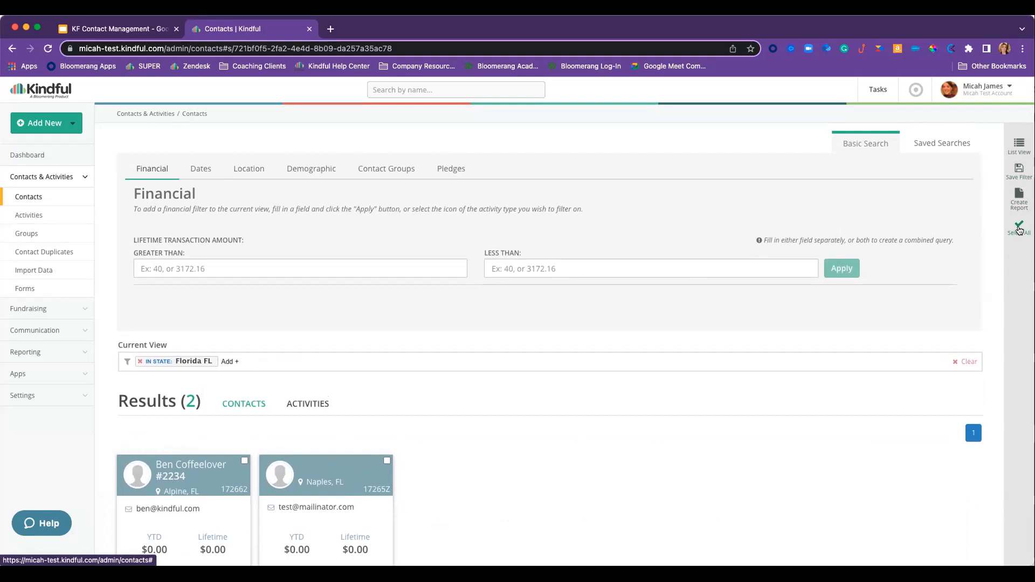
{"action": "left_click", "coordinate": [1019, 229]}
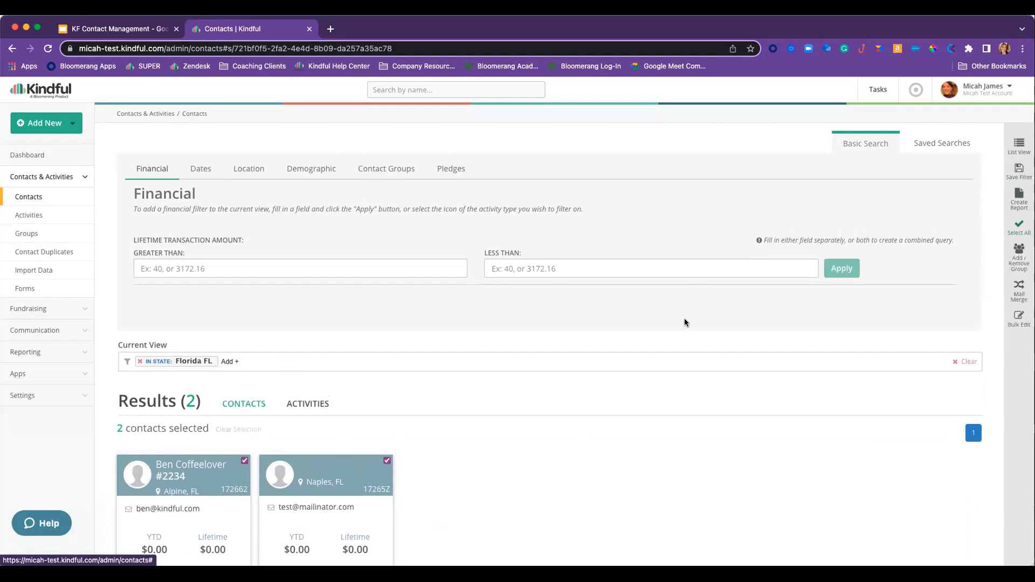
{"action": "scroll", "coordinate": [584, 387], "scroll_direction": "down", "scroll_amount": 1}
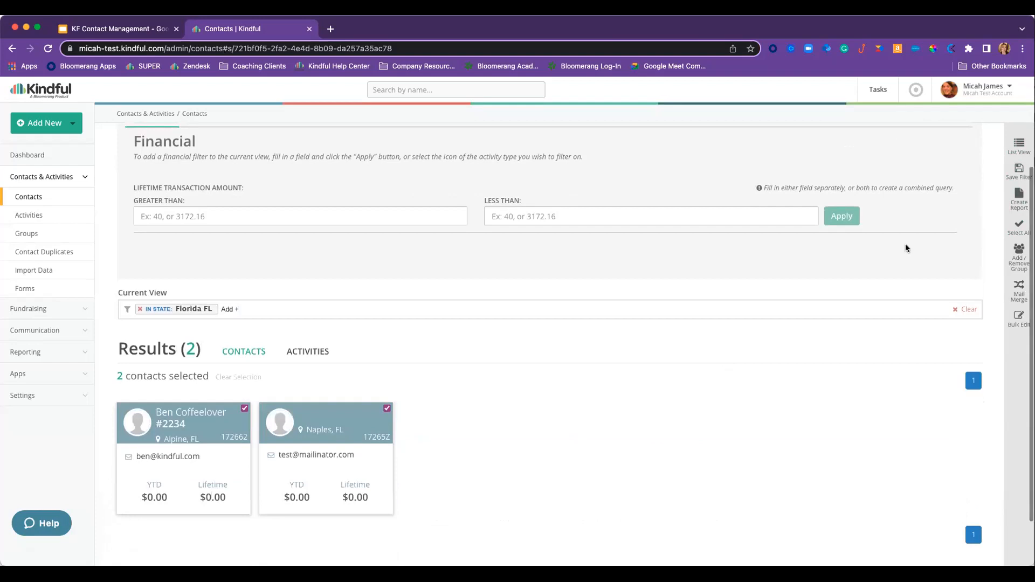
{"action": "scroll", "coordinate": [915, 394], "scroll_direction": "up", "scroll_amount": 1}
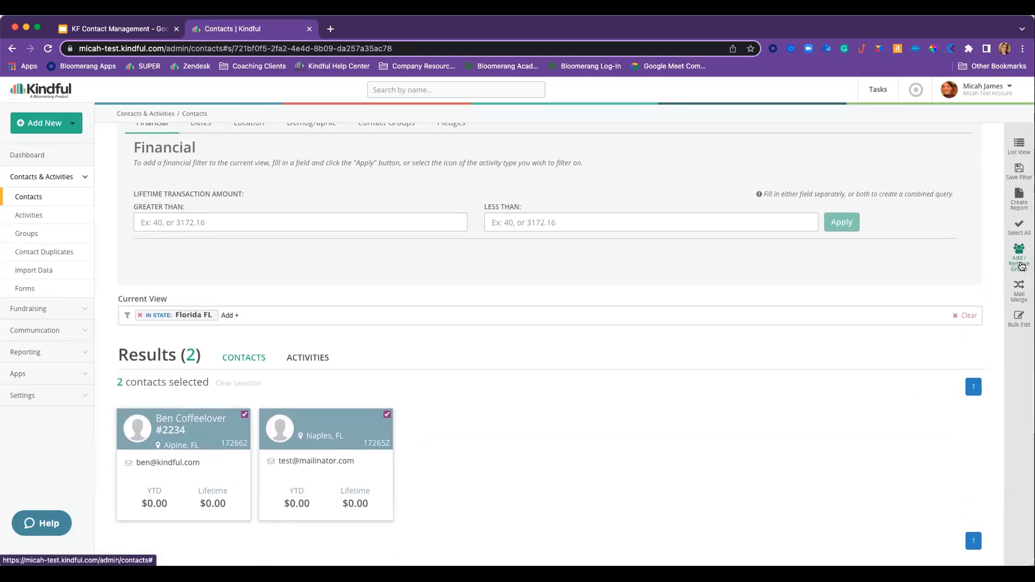
- Add the two selected Florida contacts to a newly created 'Lives in Florida' group, excluding household contacts
{"action": "left_click", "coordinate": [1022, 267]}
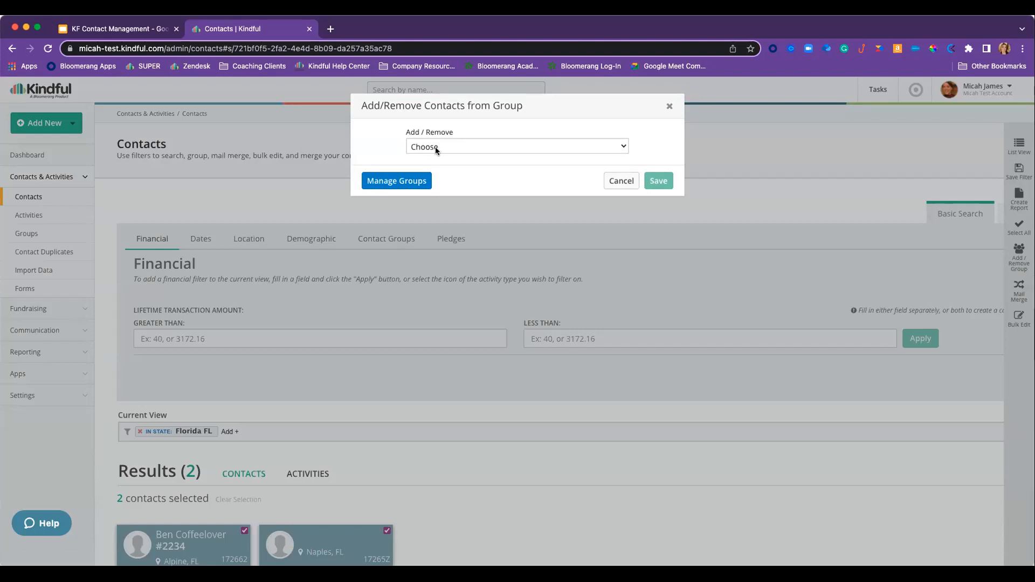
{"action": "left_click", "coordinate": [436, 147]}
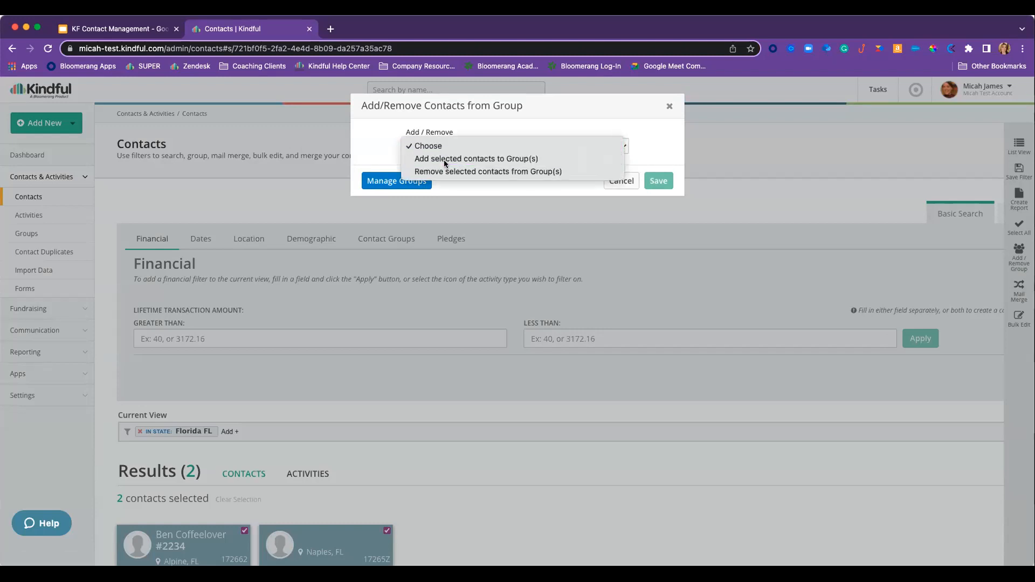
{"action": "left_click", "coordinate": [444, 158]}
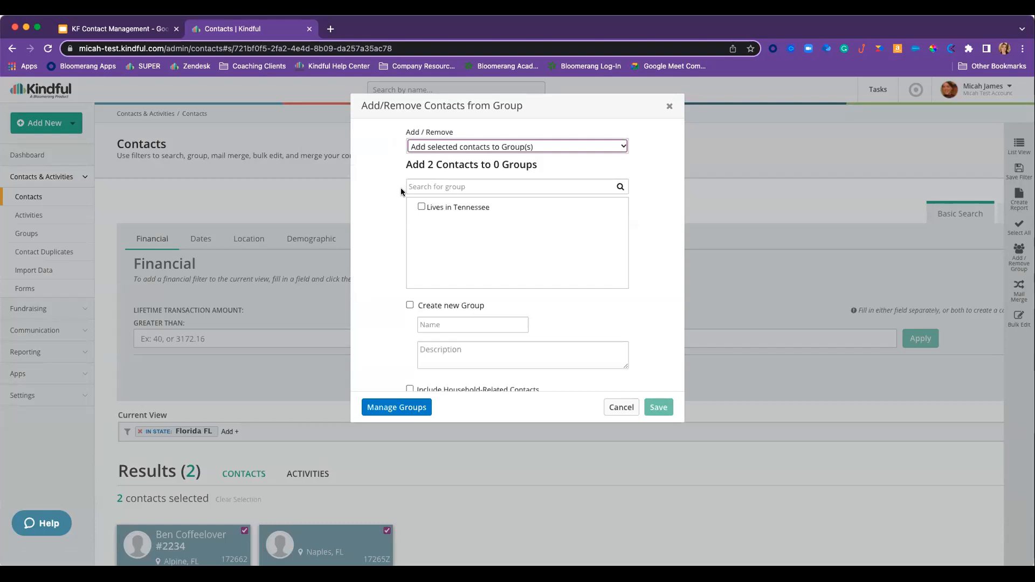
{"action": "scroll", "coordinate": [400, 188], "scroll_direction": "down", "scroll_amount": 2}
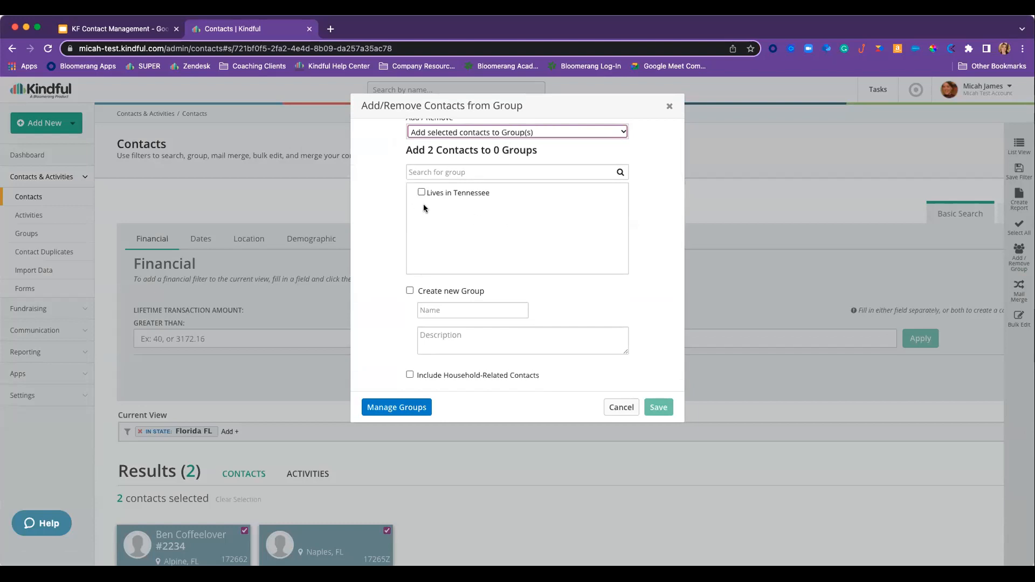
{"action": "left_click", "coordinate": [410, 292]}
{"action": "left_click", "coordinate": [441, 311]}
{"action": "type", "text": "Liv"}
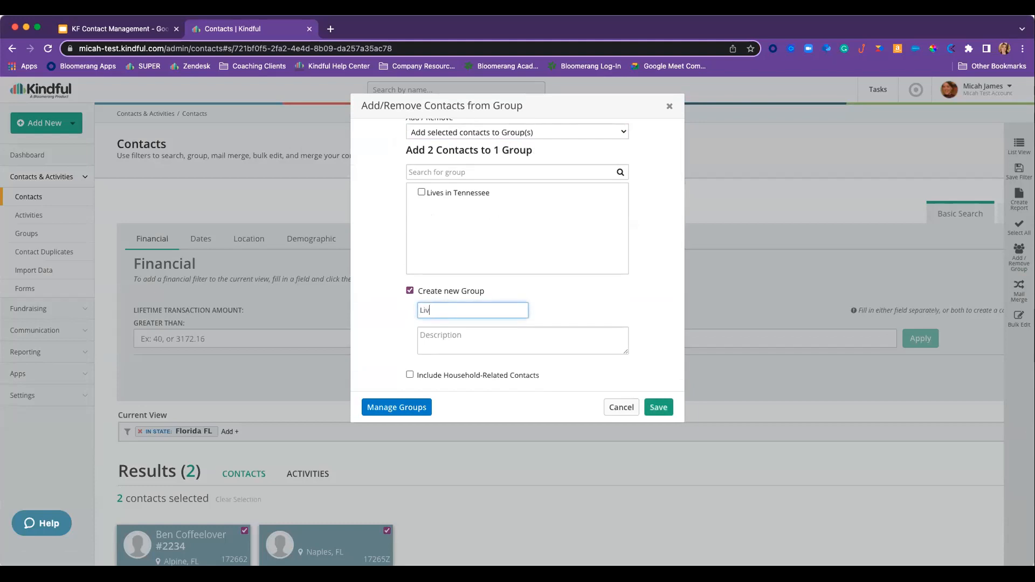
{"action": "type", "text": "es in Florida"}
{"action": "scroll", "coordinate": [422, 308], "scroll_direction": "down", "scroll_amount": 1}
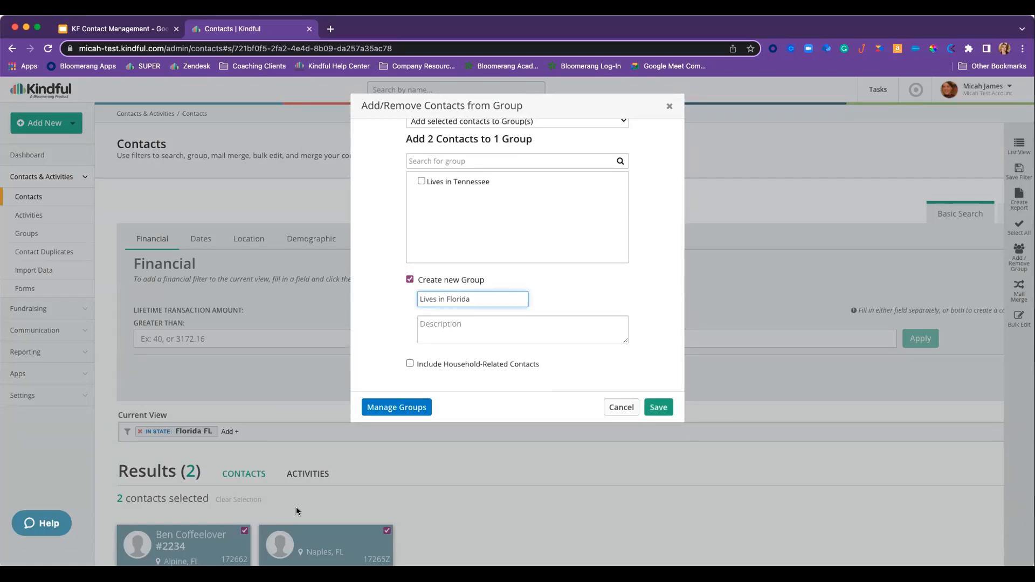
{"action": "left_click", "coordinate": [409, 364]}
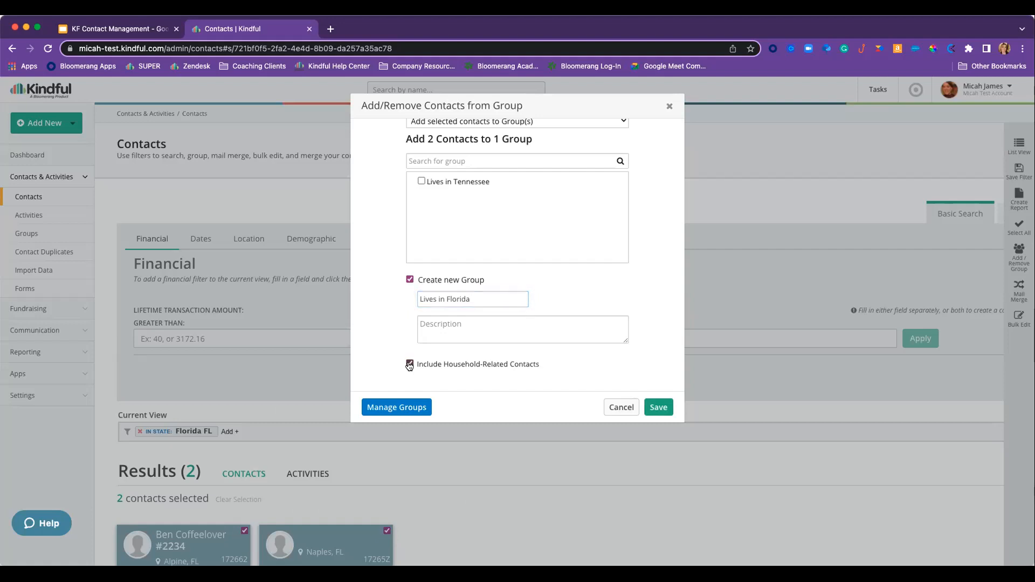
{"action": "left_click", "coordinate": [409, 365]}
{"action": "scroll", "coordinate": [377, 316], "scroll_direction": "up", "scroll_amount": 1}
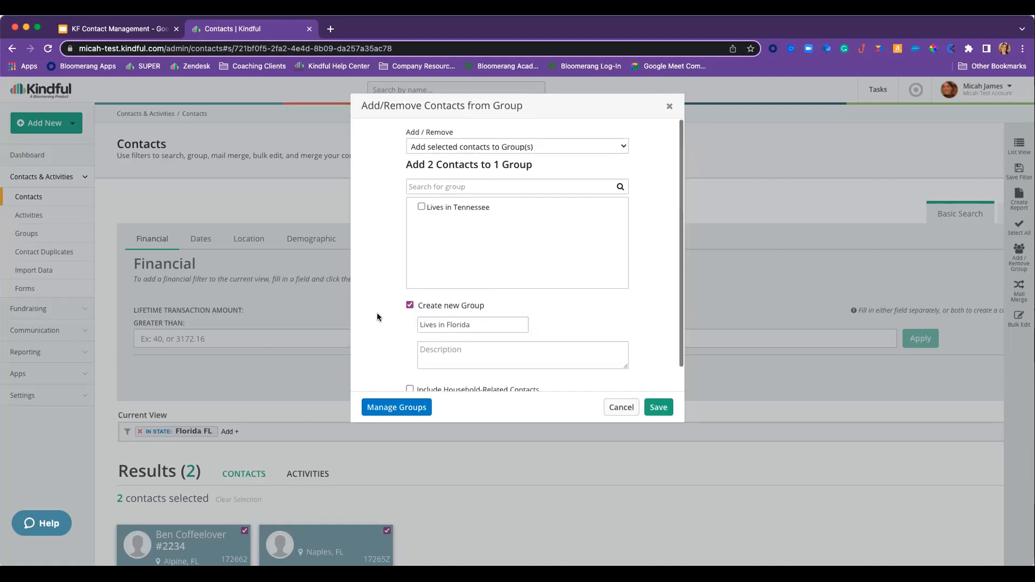
{"action": "left_click", "coordinate": [659, 408]}
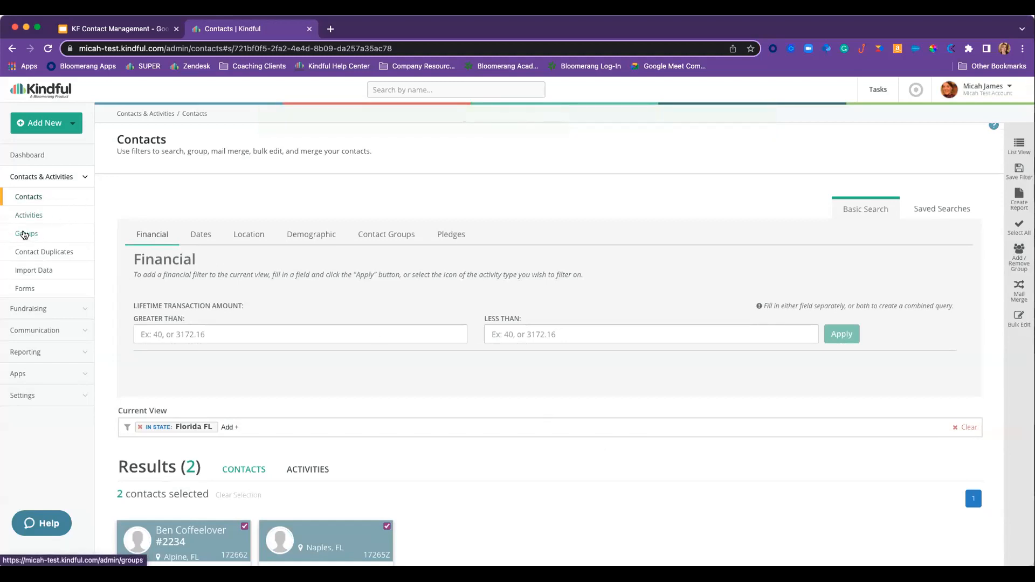
- Open the Lives in Florida group from Groups and check its edit form
{"action": "left_click", "coordinate": [23, 234]}
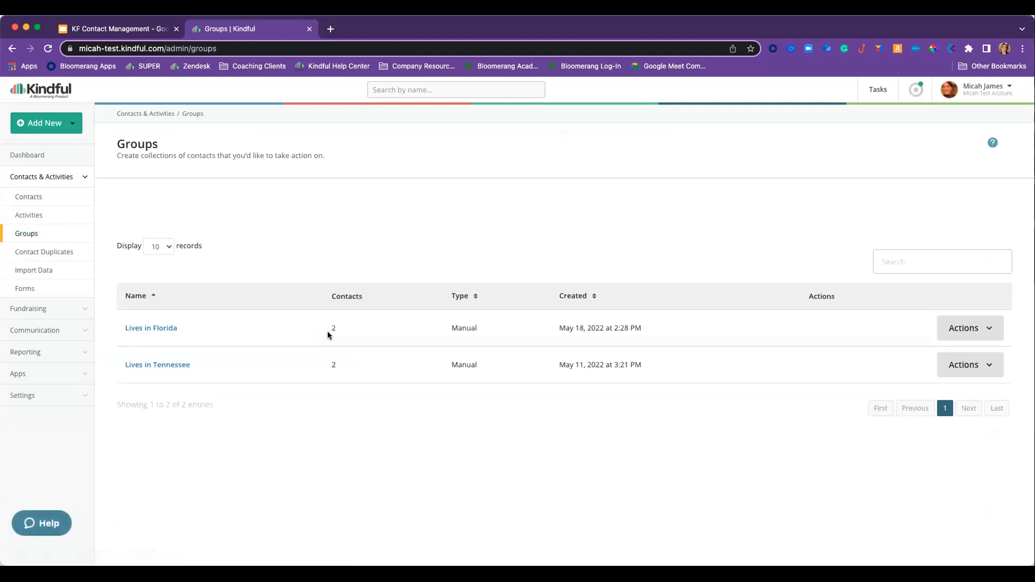
{"action": "left_click", "coordinate": [151, 329]}
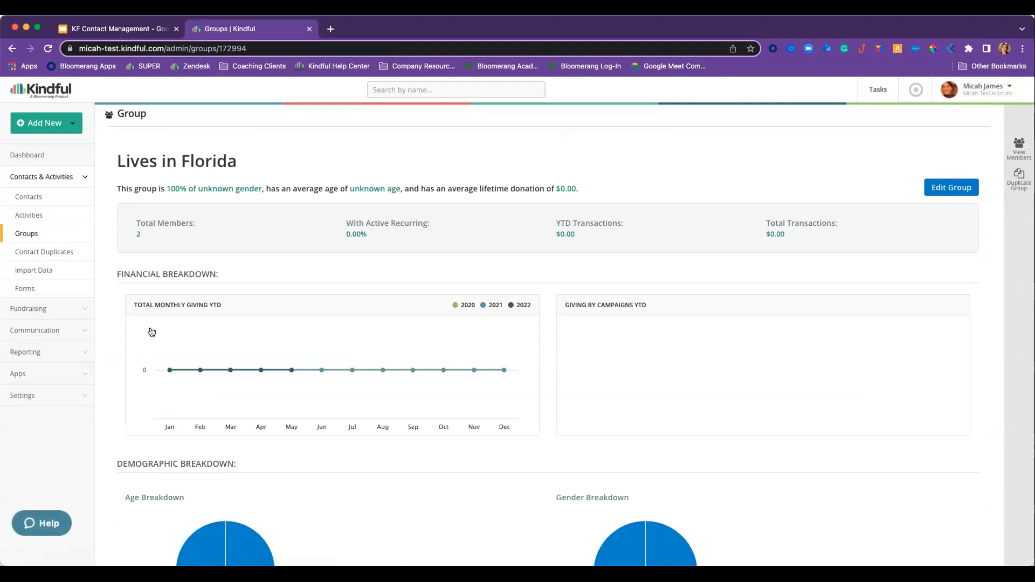
{"action": "scroll", "coordinate": [151, 332], "scroll_direction": "down", "scroll_amount": 1}
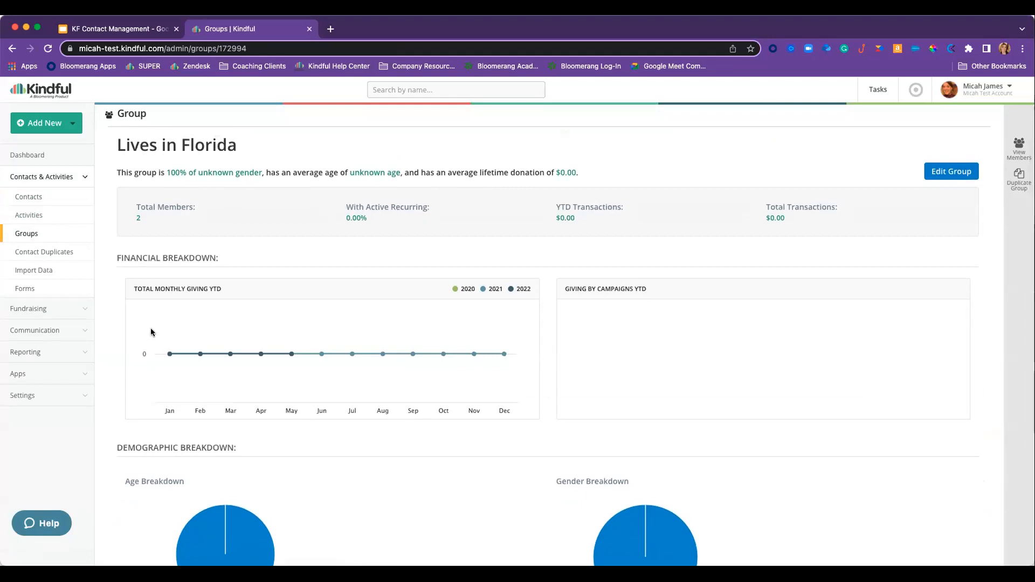
{"action": "left_click", "coordinate": [952, 171]}
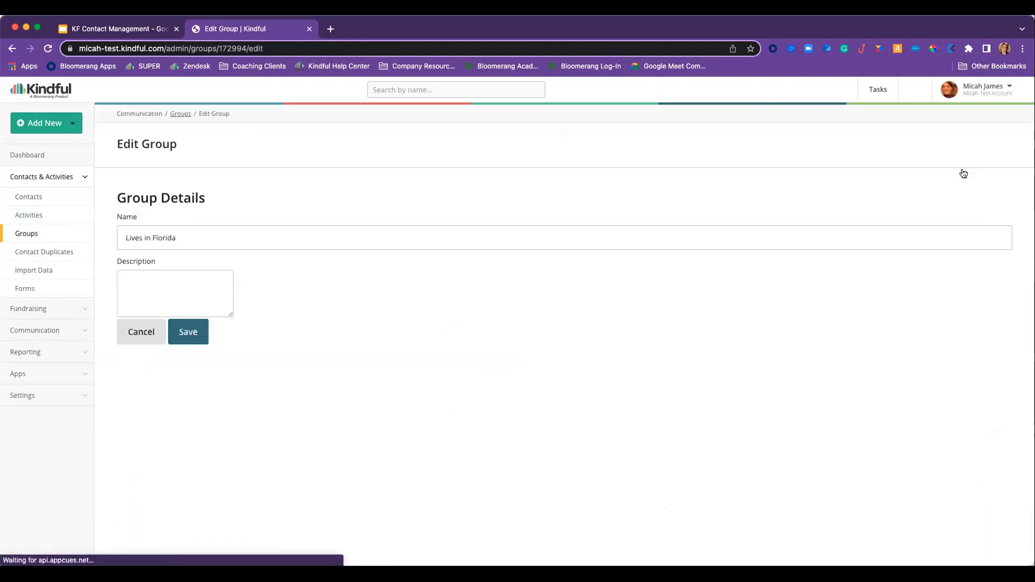
- Reopen the Lives in Florida group and list its 2 member contacts
{"action": "left_click", "coordinate": [27, 234]}
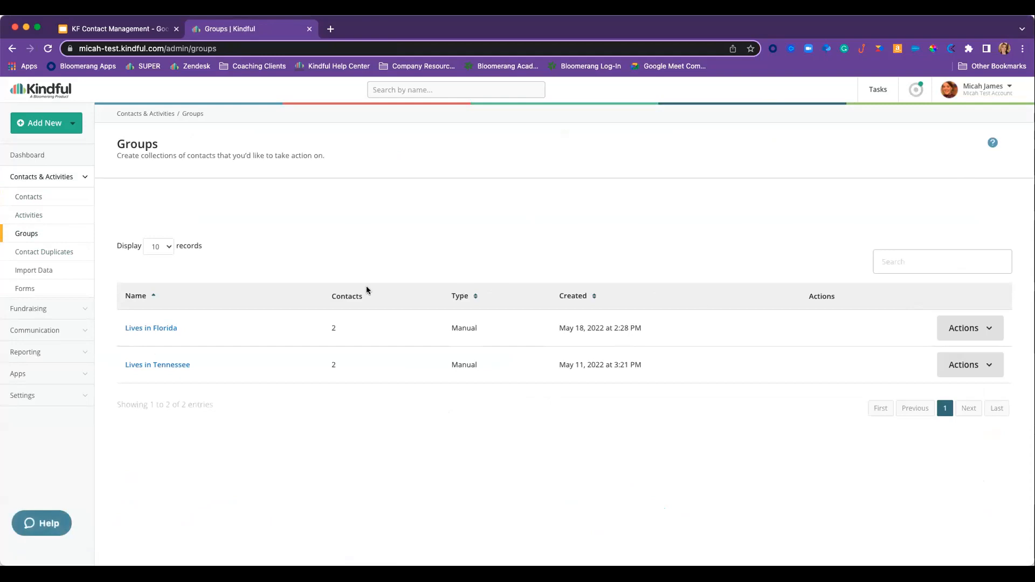
{"action": "left_click", "coordinate": [169, 329]}
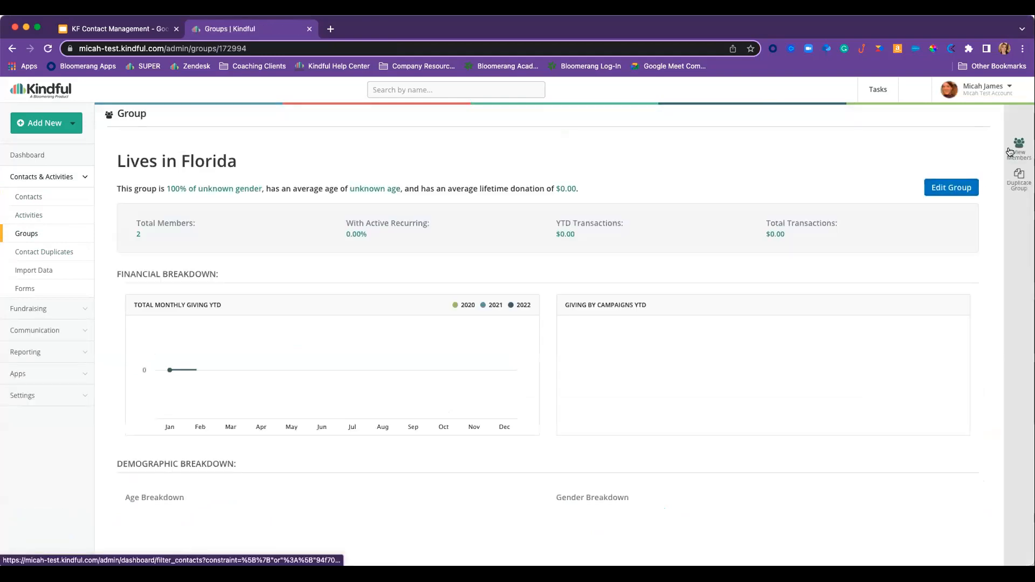
{"action": "left_click", "coordinate": [1010, 152]}
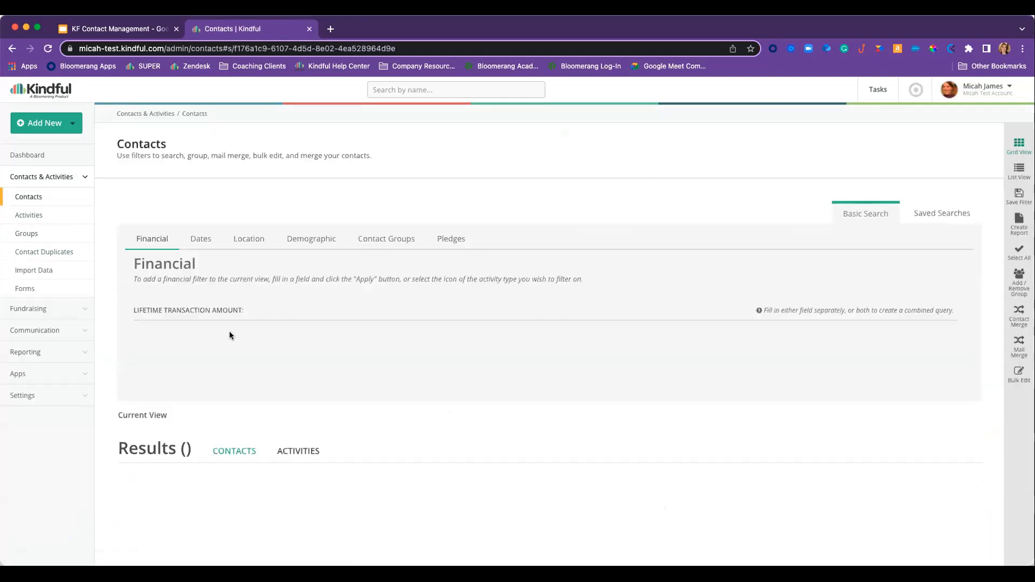
{"action": "scroll", "coordinate": [232, 334], "scroll_direction": "down", "scroll_amount": 2}
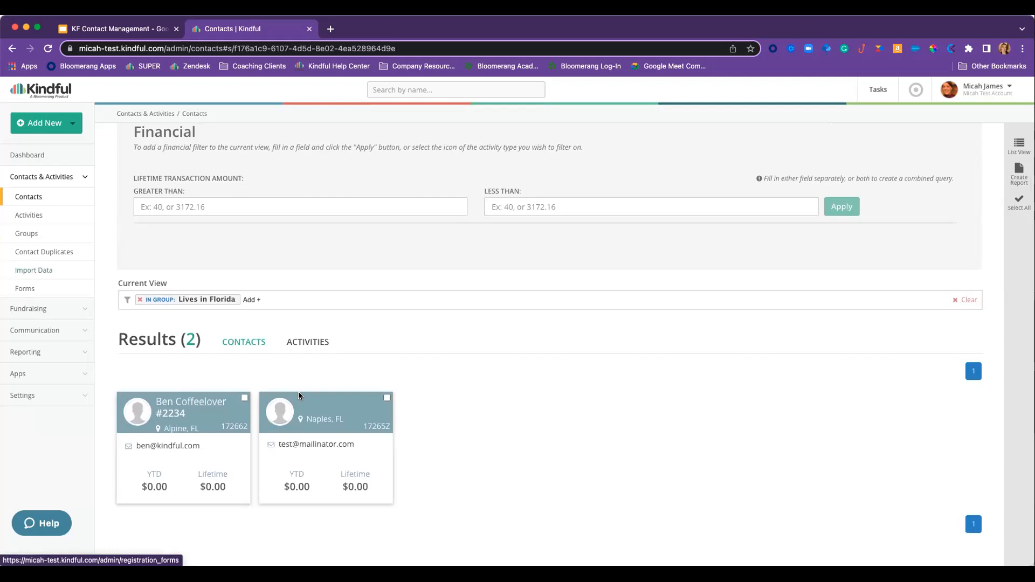
- Confirm the first Florida contact's profile lists Lives in Florida under Groups, then show all 64 contacts
{"action": "left_click", "coordinate": [30, 197]}
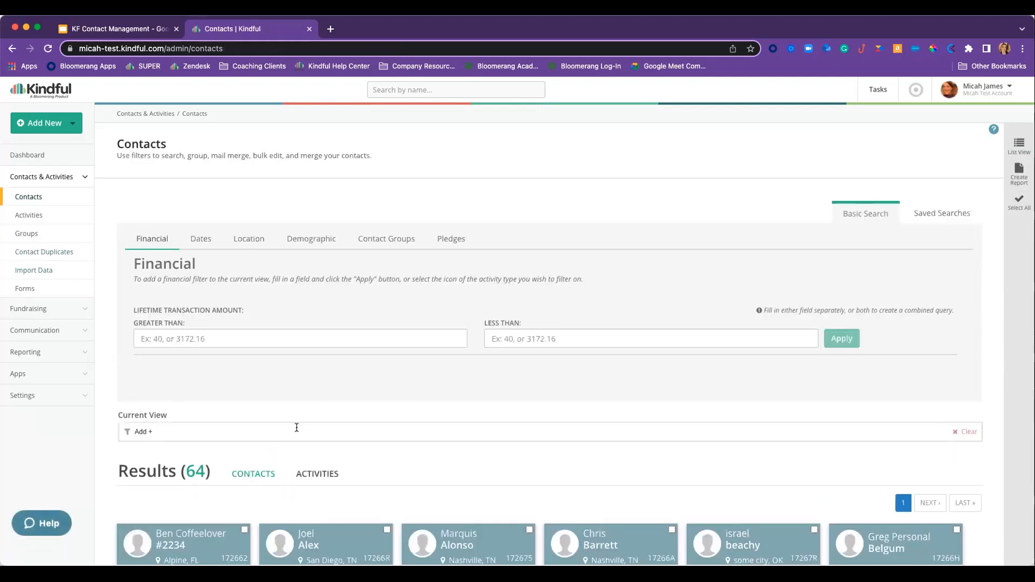
{"action": "scroll", "coordinate": [257, 447], "scroll_direction": "down", "scroll_amount": 2}
{"action": "left_click", "coordinate": [199, 479]}
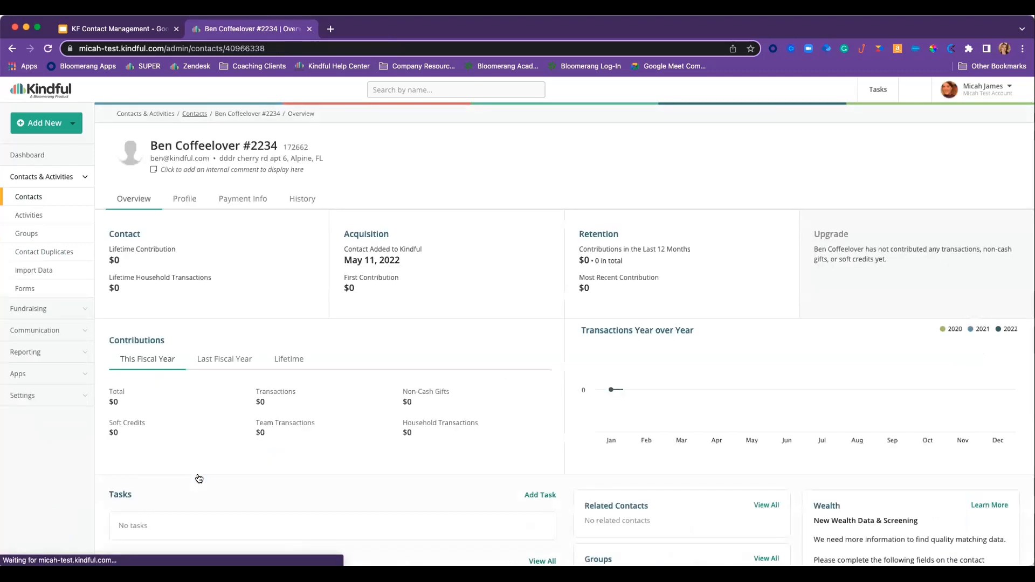
{"action": "left_click", "coordinate": [184, 200]}
{"action": "left_click", "coordinate": [144, 327]}
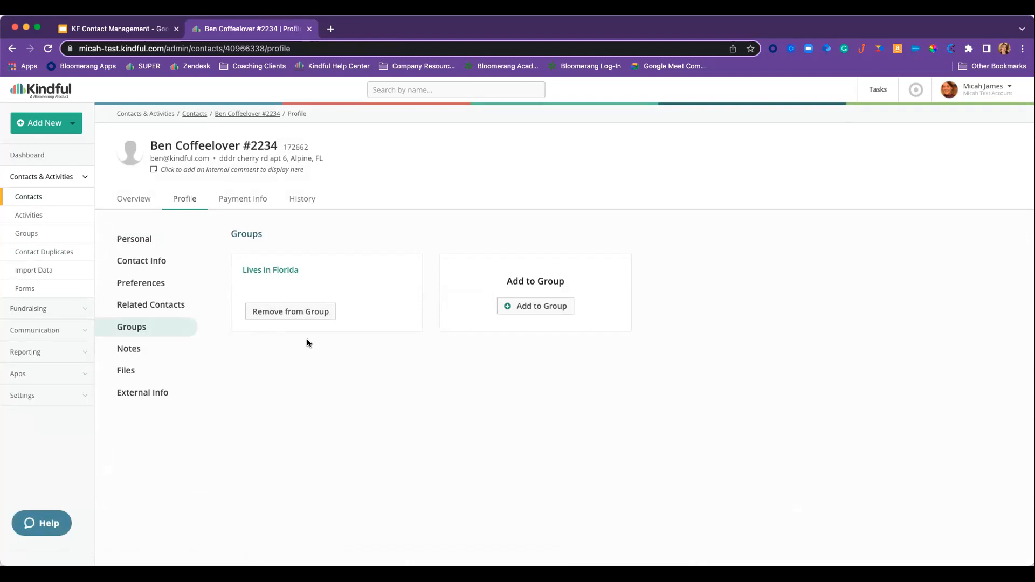
{"action": "left_click", "coordinate": [30, 197]}
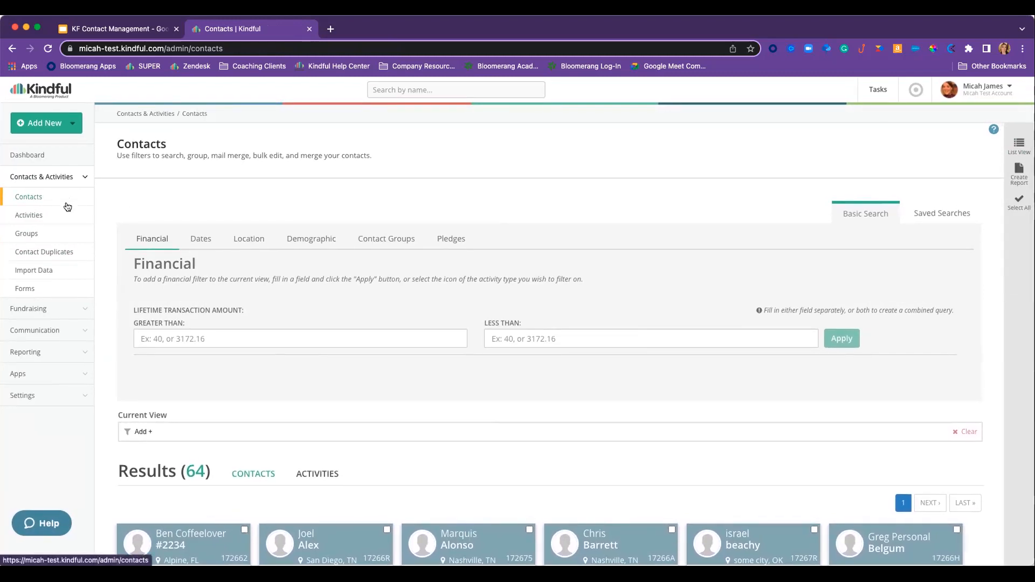
- From the dashboard, expand Contacts & Activities to reveal its pages, including Import Data
{"action": "left_click", "coordinate": [34, 158]}
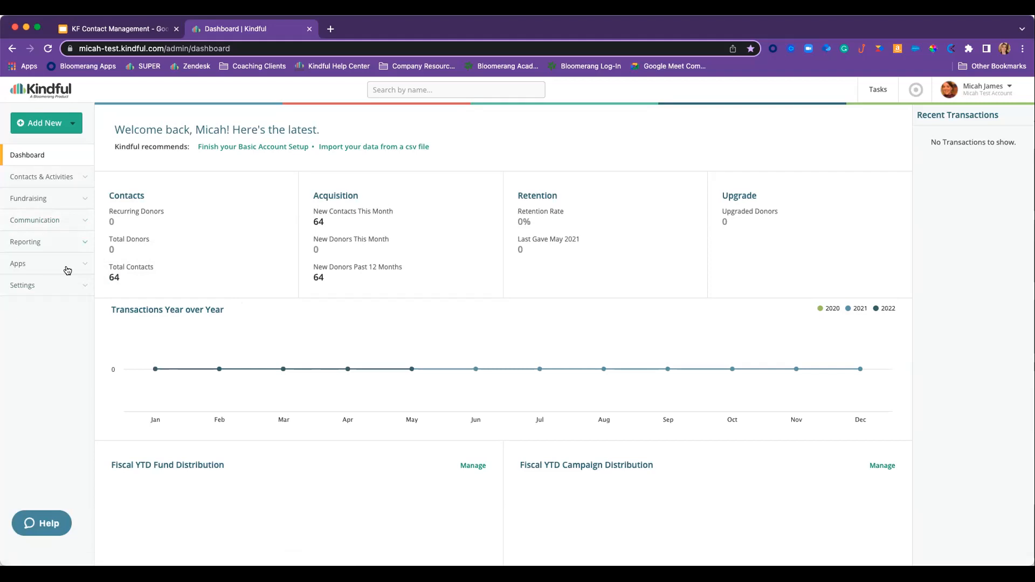
{"action": "left_click", "coordinate": [68, 182]}
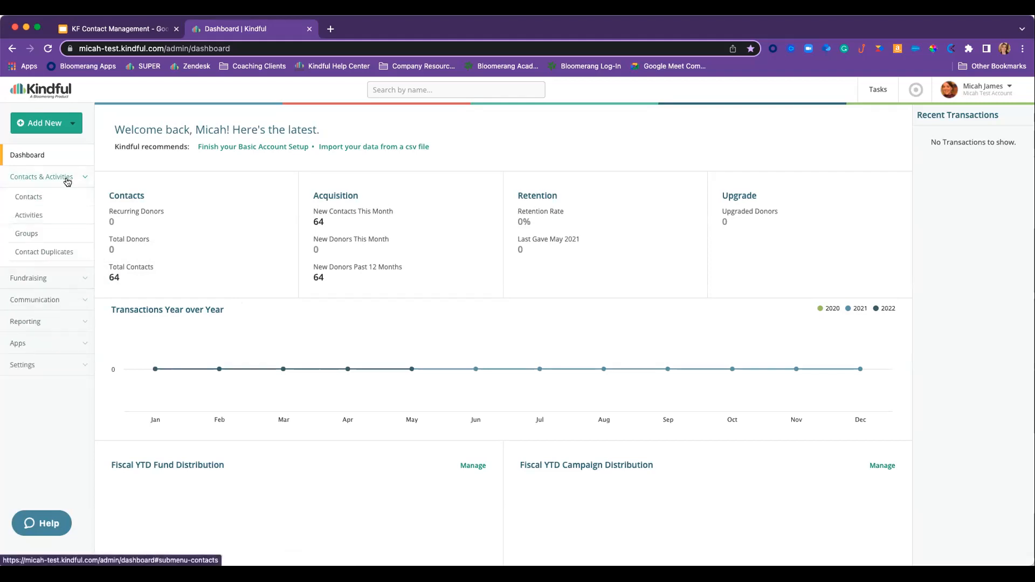
{"action": "scroll", "coordinate": [41, 274], "scroll_direction": "down", "scroll_amount": 1}
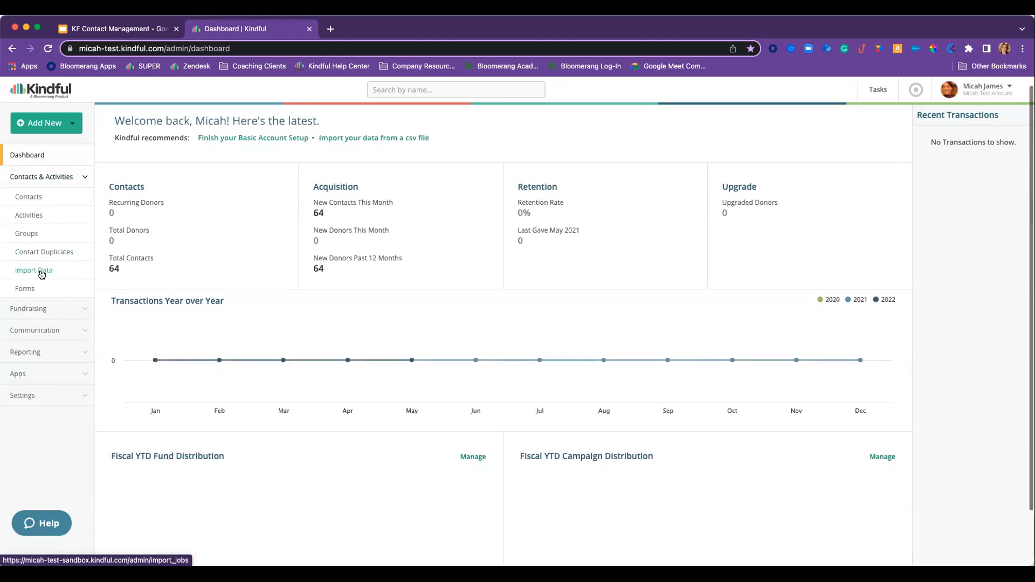
{"action": "scroll", "coordinate": [42, 274], "scroll_direction": "down", "scroll_amount": 1}
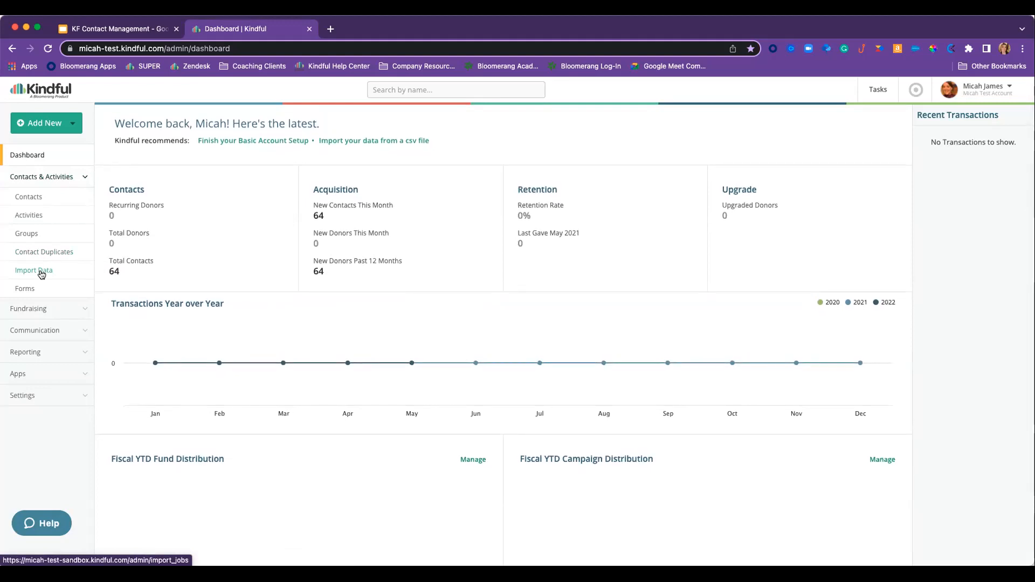
{"action": "scroll", "coordinate": [42, 275], "scroll_direction": "down", "scroll_amount": 1}
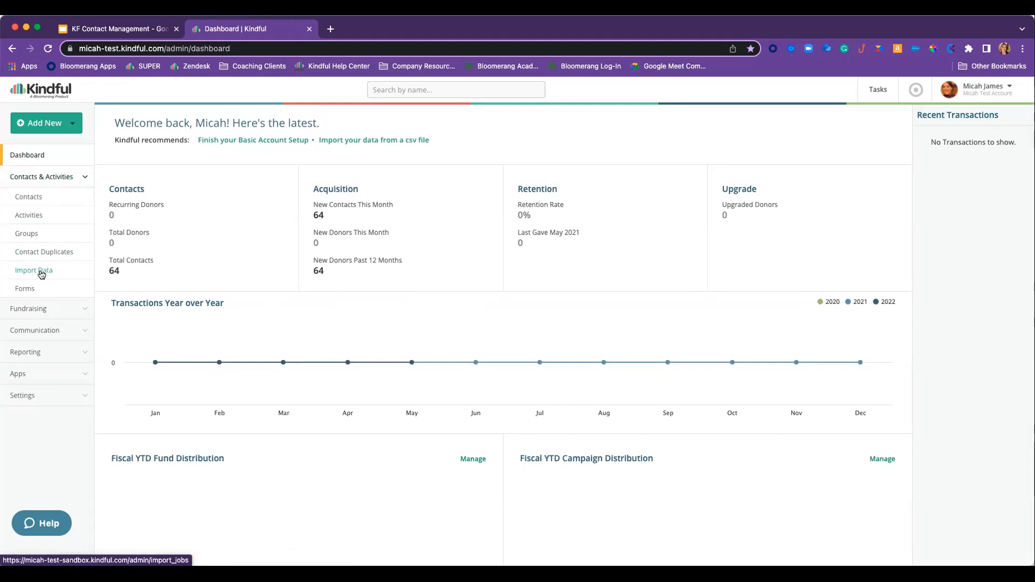
- Begin a new import with type Contacts Only and download its template as contacts.csv
{"action": "left_click", "coordinate": [41, 274]}
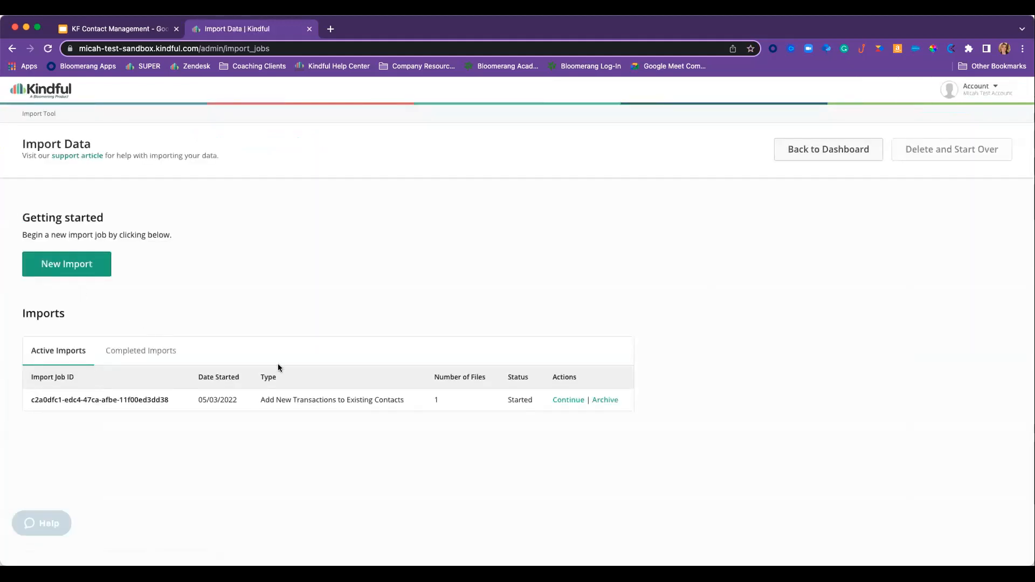
{"action": "left_click", "coordinate": [75, 273]}
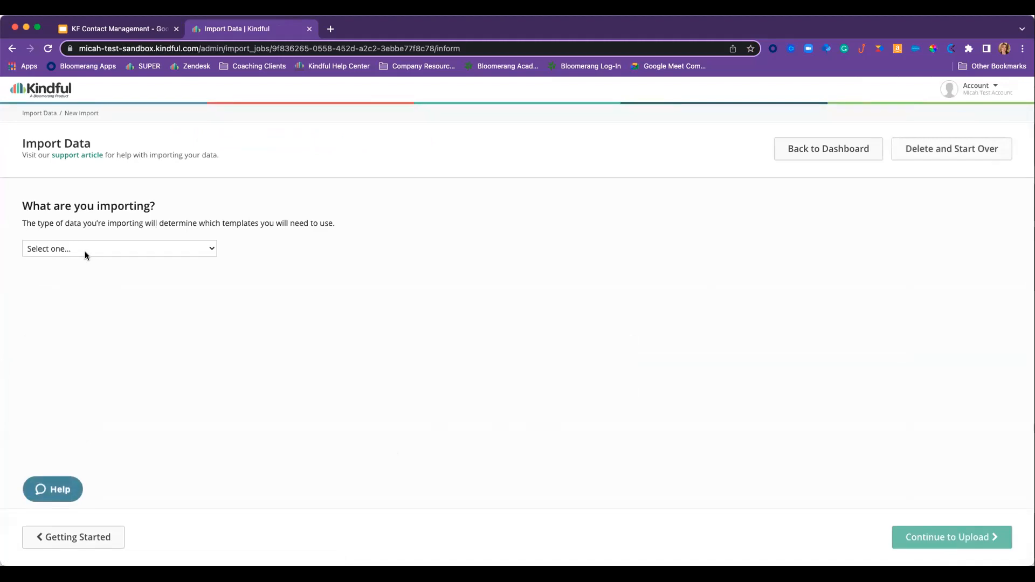
{"action": "left_click", "coordinate": [85, 249]}
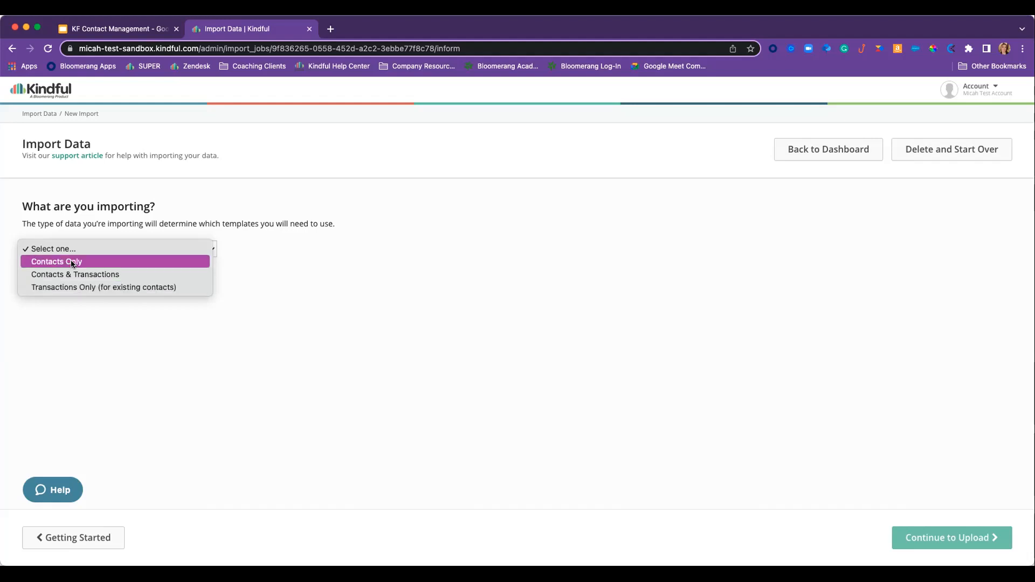
{"action": "left_click", "coordinate": [65, 262]}
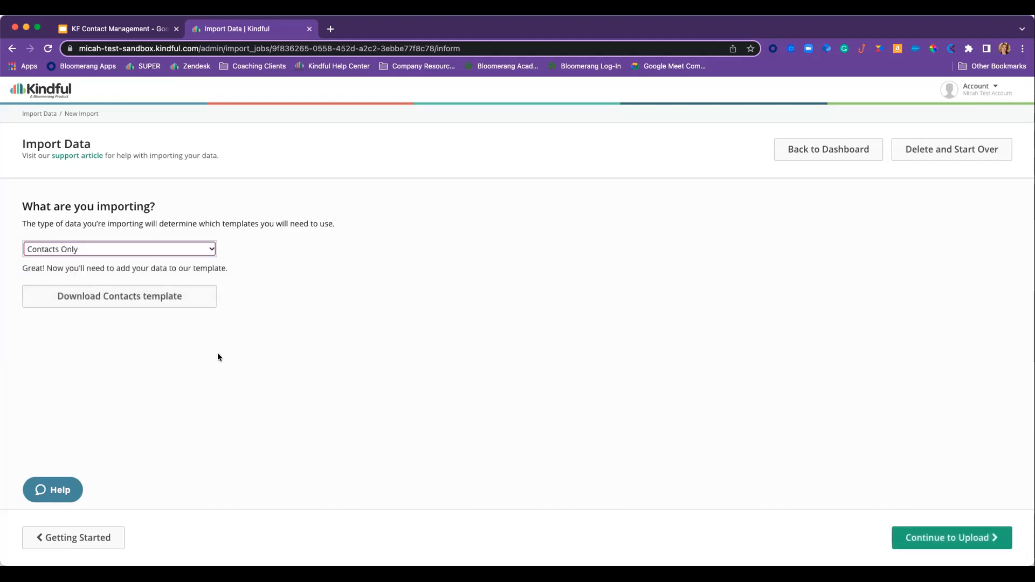
{"action": "left_click", "coordinate": [110, 298]}
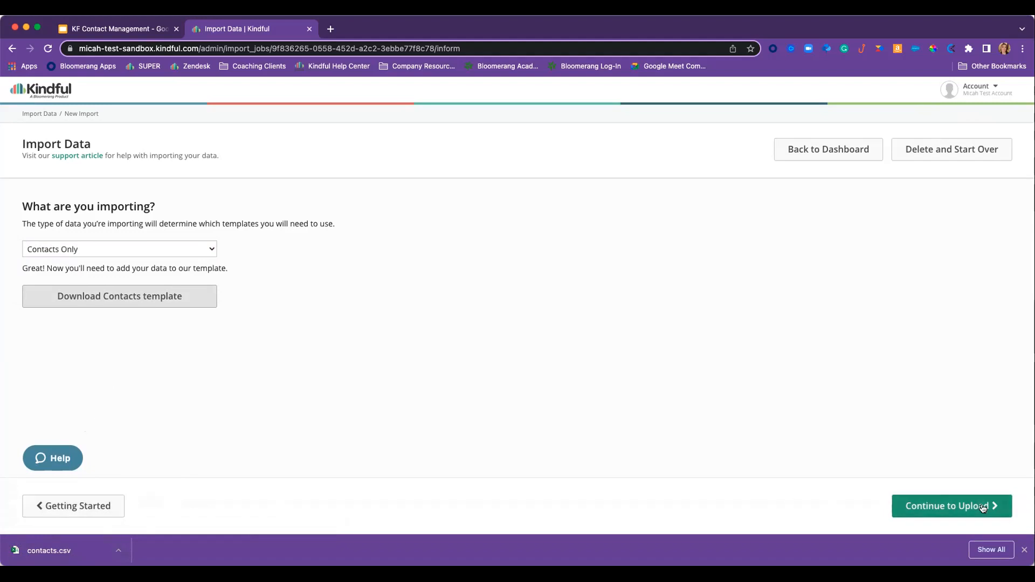
- Upload Randomized Test Data.csv as the contacts file and continue to column matching
{"action": "left_click", "coordinate": [952, 507]}
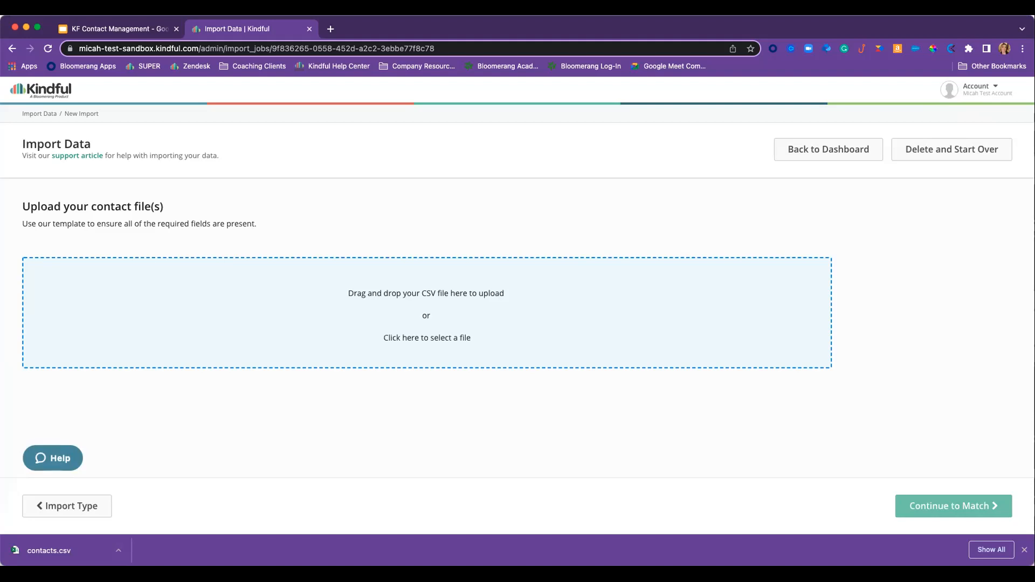
{"action": "left_click_drag", "start_coordinate": [132, 263], "coordinate": [360, 306]}
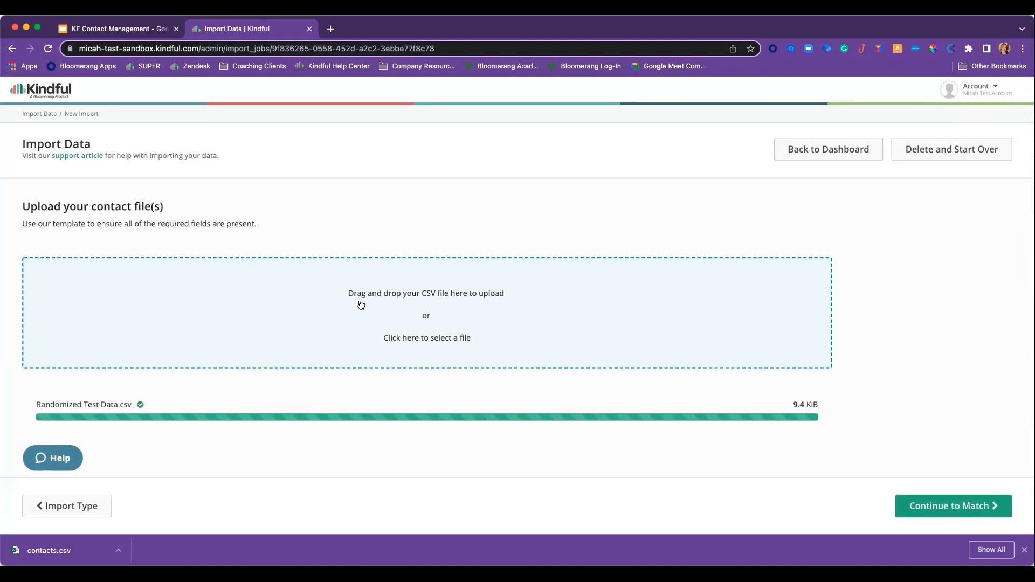
{"action": "scroll", "coordinate": [325, 309], "scroll_direction": "down", "scroll_amount": 2}
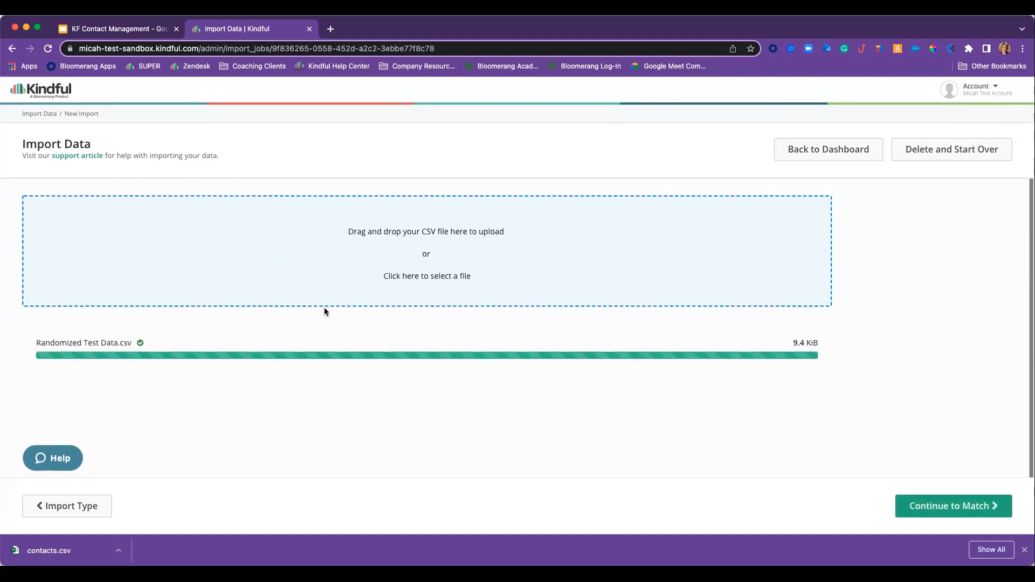
{"action": "left_click", "coordinate": [966, 508]}
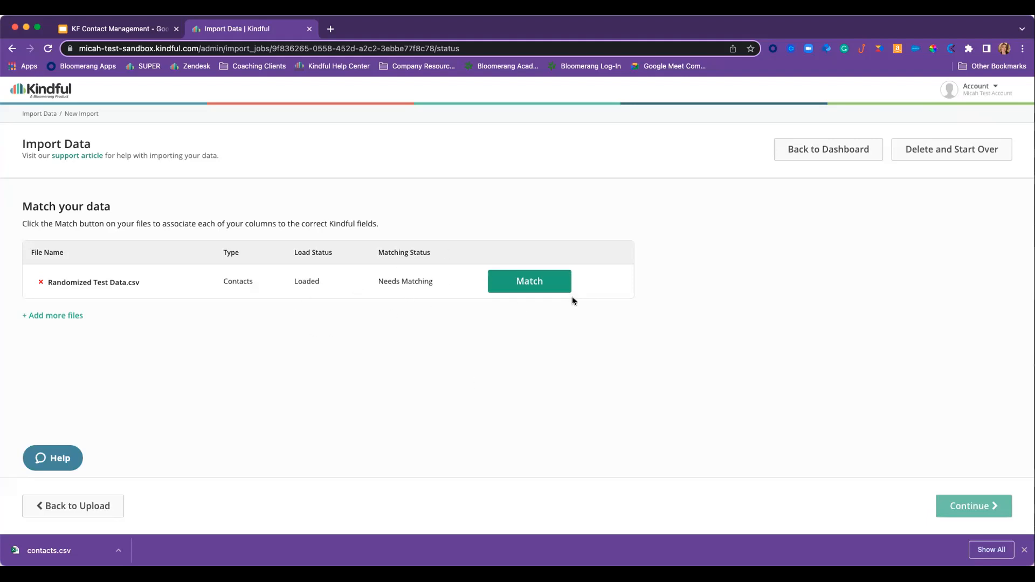
- Keep the name column mapped to First and Last Name
{"action": "left_click", "coordinate": [537, 288]}
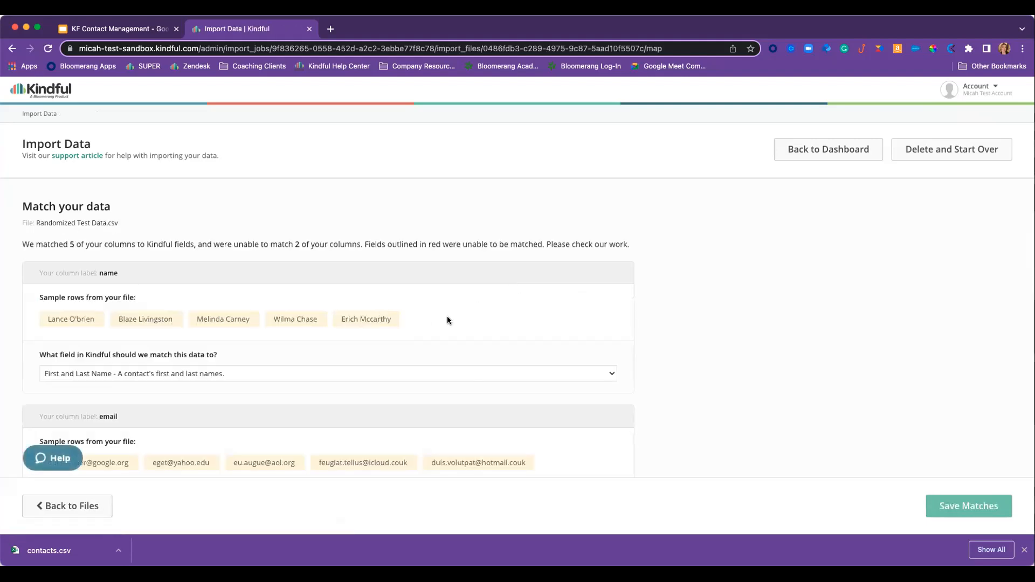
{"action": "scroll", "coordinate": [447, 320], "scroll_direction": "down", "scroll_amount": 1}
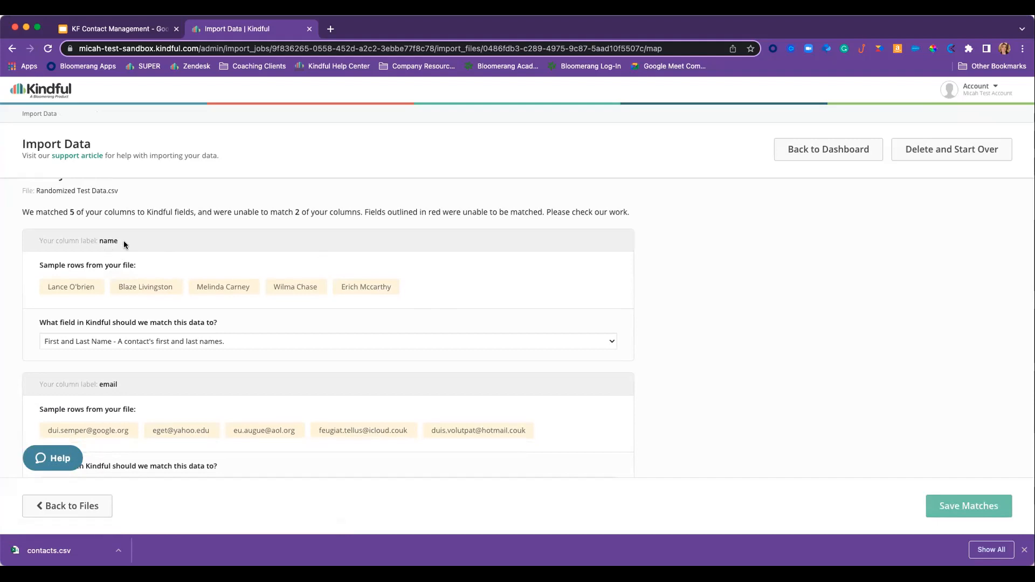
{"action": "scroll", "coordinate": [108, 249], "scroll_direction": "down", "scroll_amount": 1}
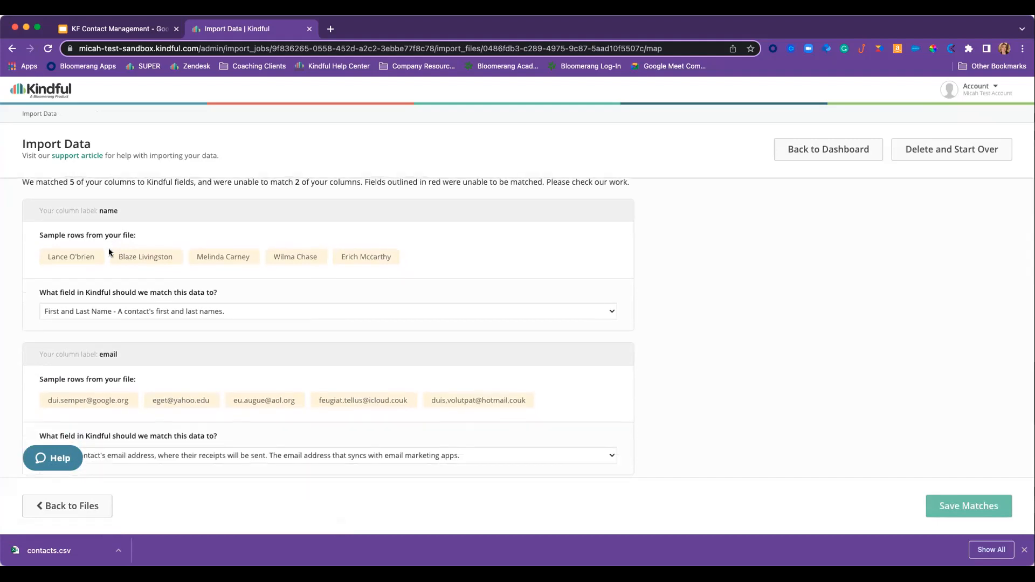
{"action": "scroll", "coordinate": [108, 252], "scroll_direction": "down", "scroll_amount": 1}
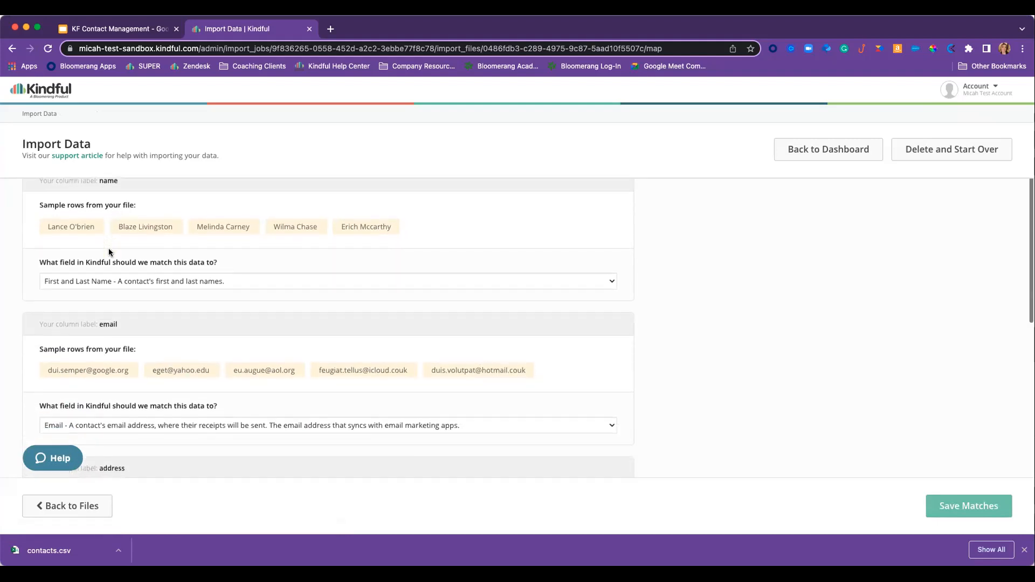
{"action": "left_click", "coordinate": [127, 281]}
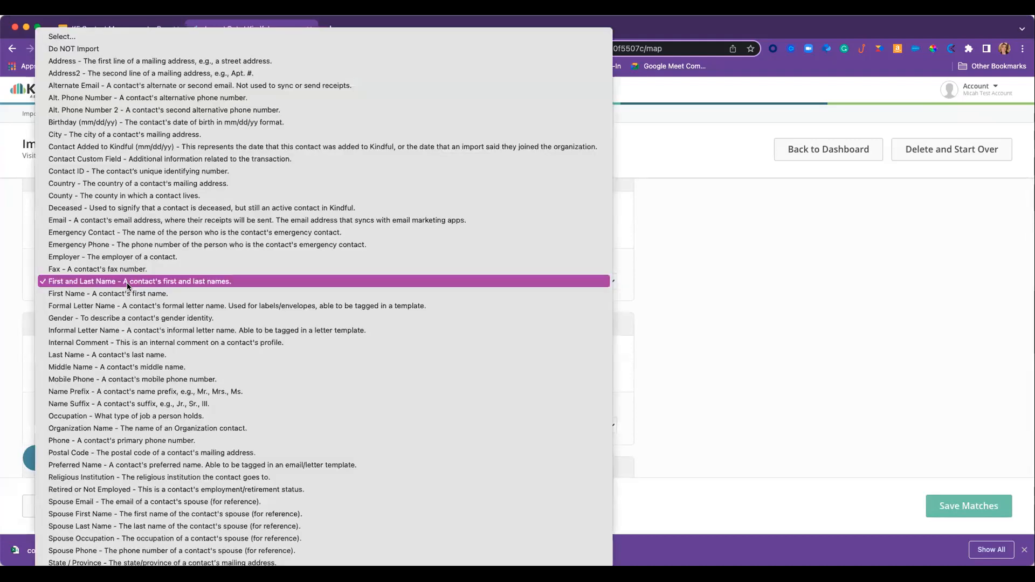
{"action": "left_click", "coordinate": [714, 294]}
{"action": "left_click", "coordinate": [127, 281]}
{"action": "left_click", "coordinate": [120, 294]}
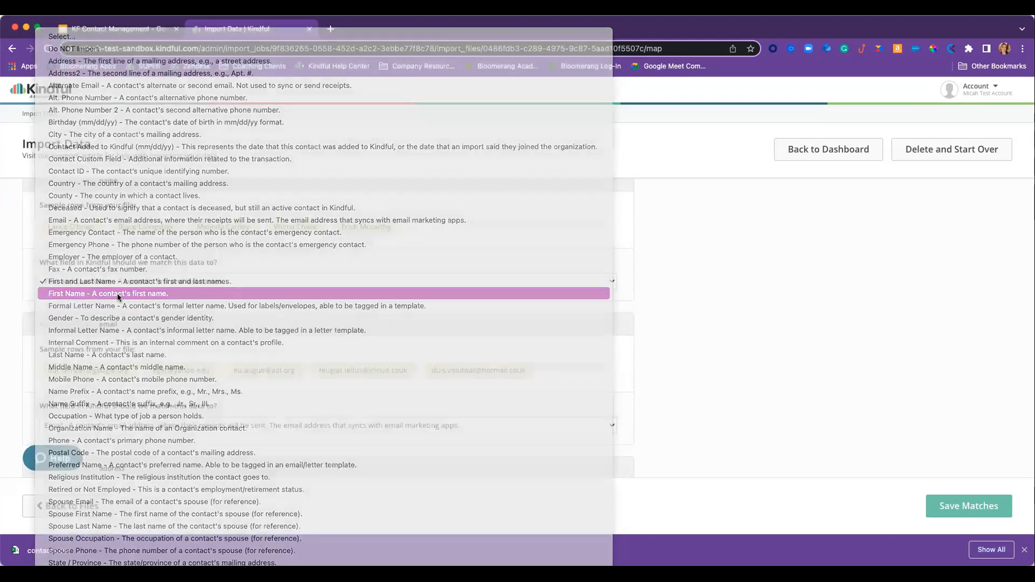
{"action": "left_click", "coordinate": [150, 309]}
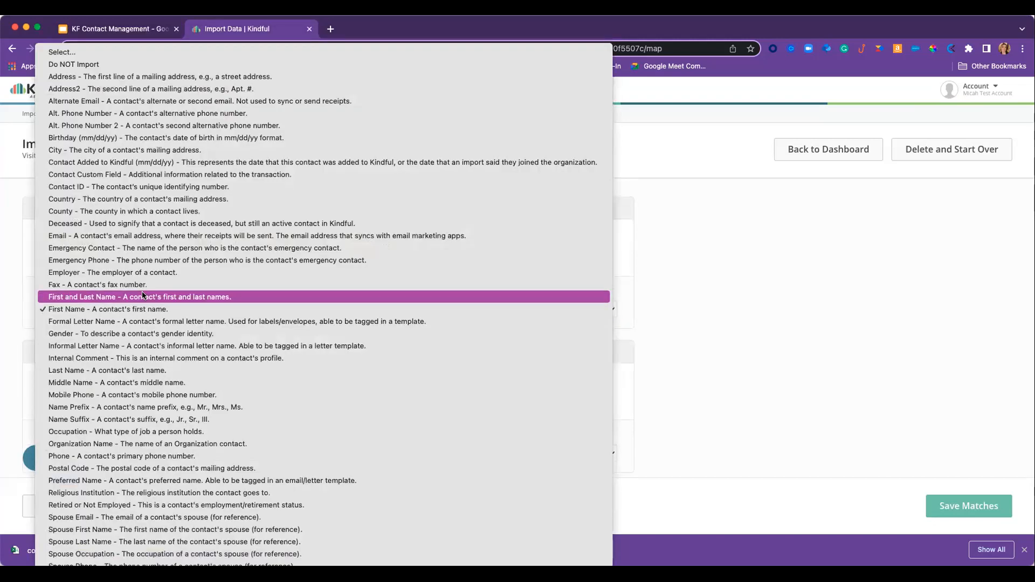
{"action": "left_click", "coordinate": [142, 295]}
- Map the region column to State / Province and postalZip to Postal Code
{"action": "scroll", "coordinate": [143, 294], "scroll_direction": "down", "scroll_amount": 5}
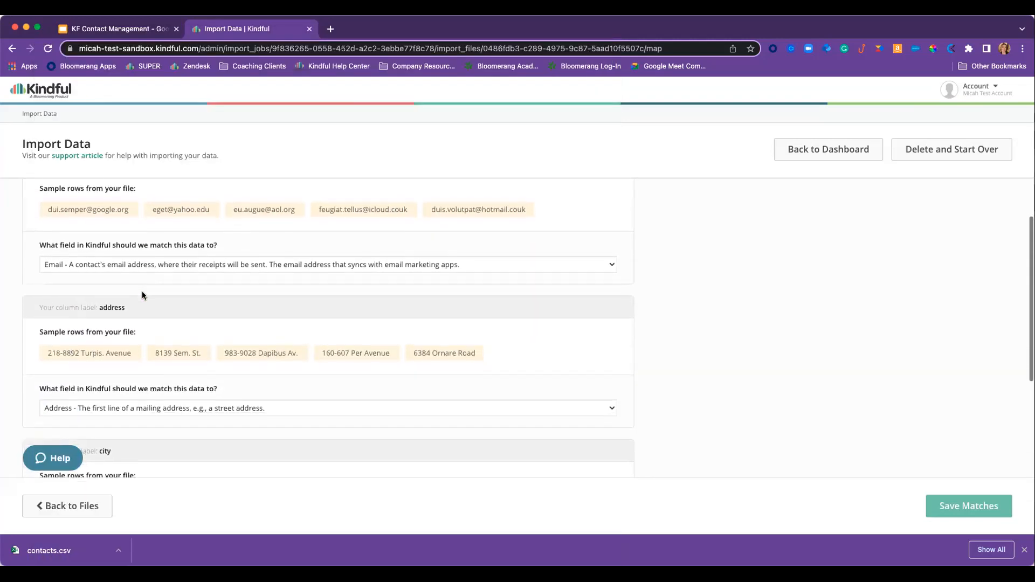
{"action": "scroll", "coordinate": [142, 295], "scroll_direction": "down", "scroll_amount": 3}
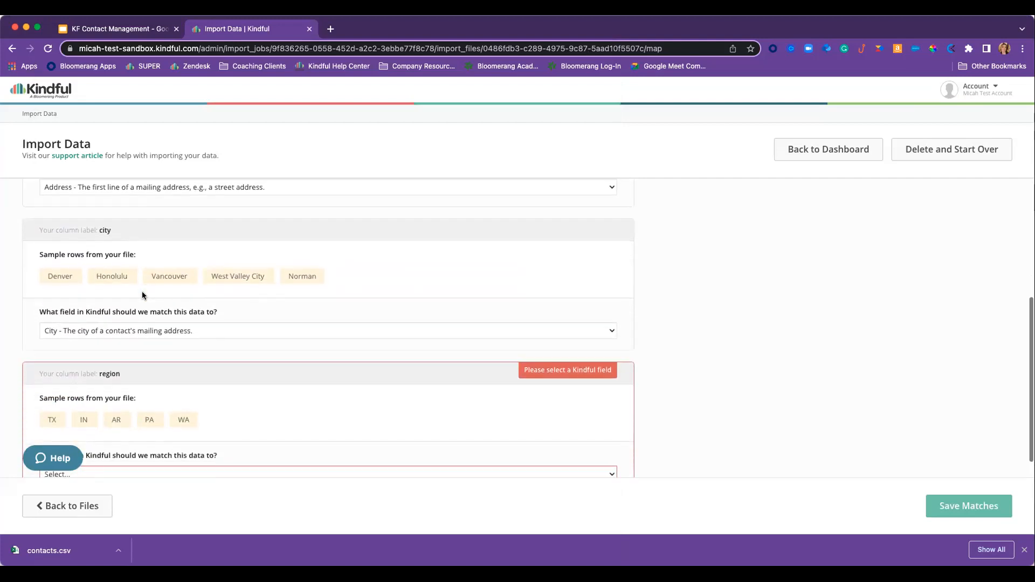
{"action": "scroll", "coordinate": [189, 309], "scroll_direction": "down", "scroll_amount": 2}
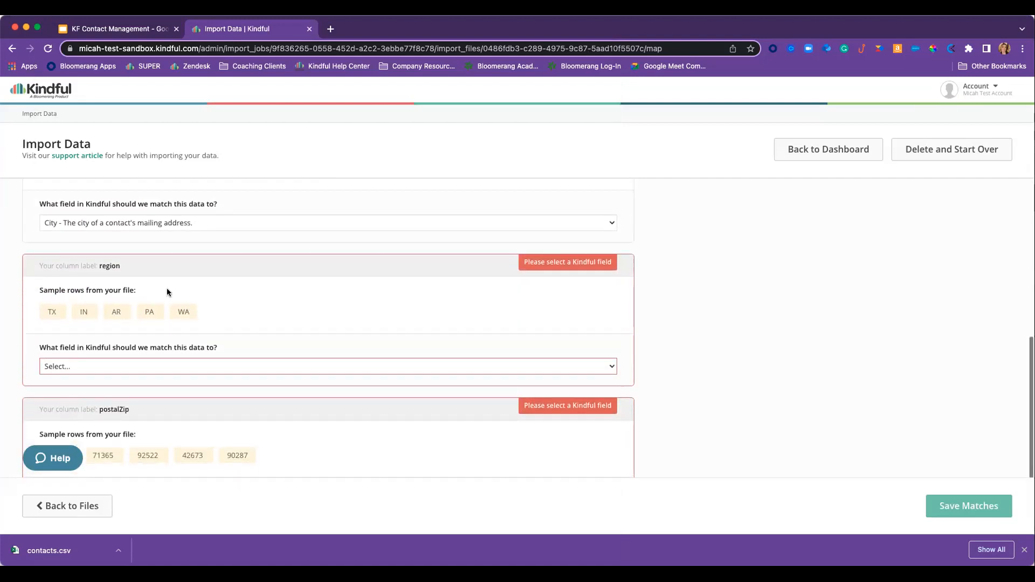
{"action": "left_click", "coordinate": [97, 366]}
{"action": "scroll", "coordinate": [97, 367], "scroll_direction": "down", "scroll_amount": 5}
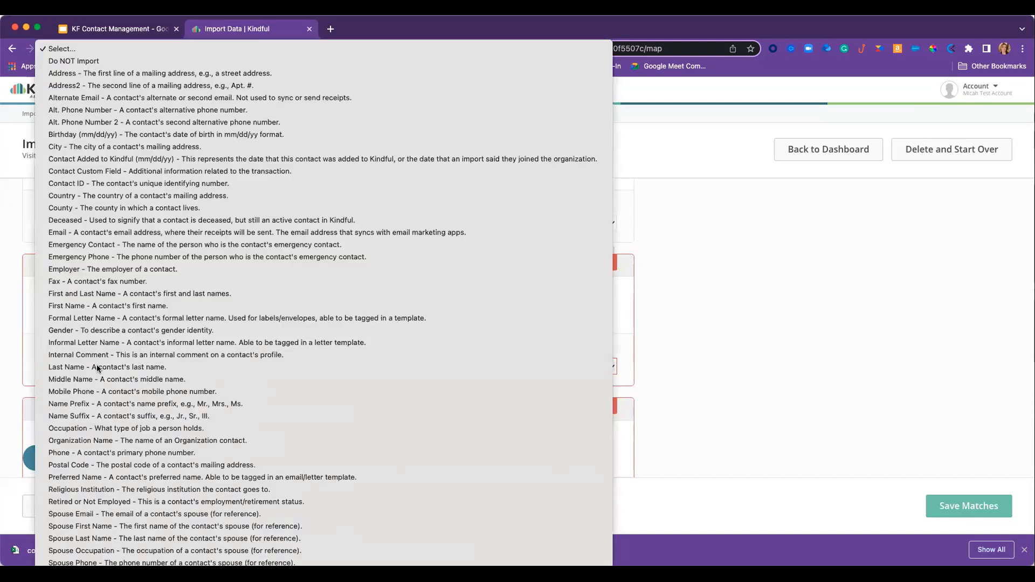
{"action": "left_click", "coordinate": [102, 390]}
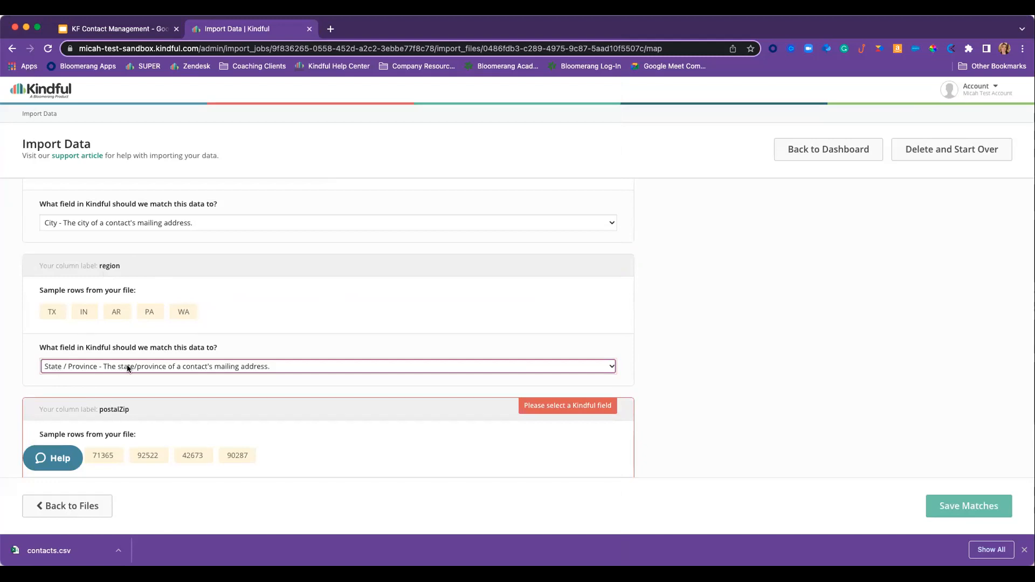
{"action": "scroll", "coordinate": [167, 371], "scroll_direction": "down", "scroll_amount": 3}
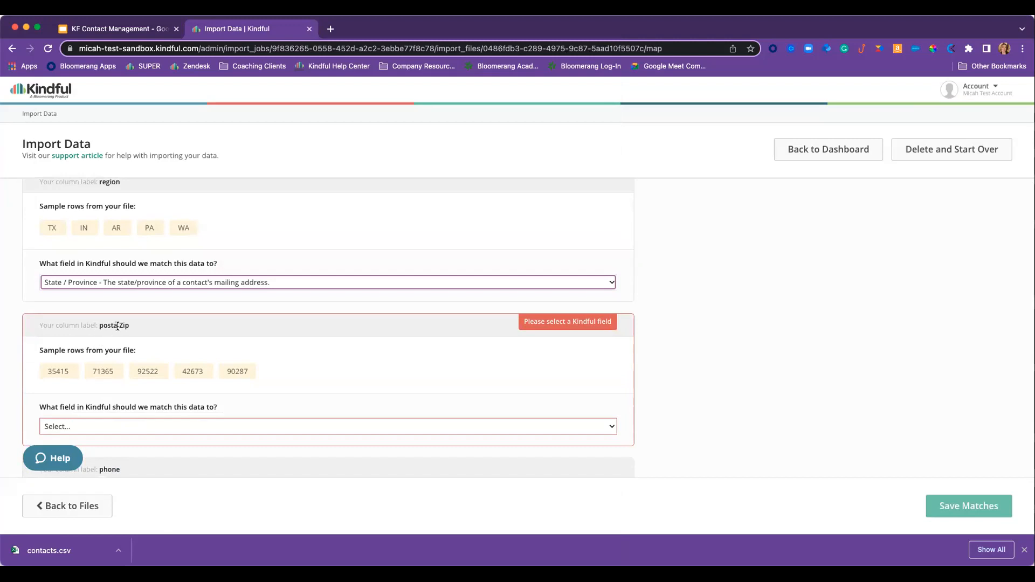
{"action": "left_click", "coordinate": [111, 427]}
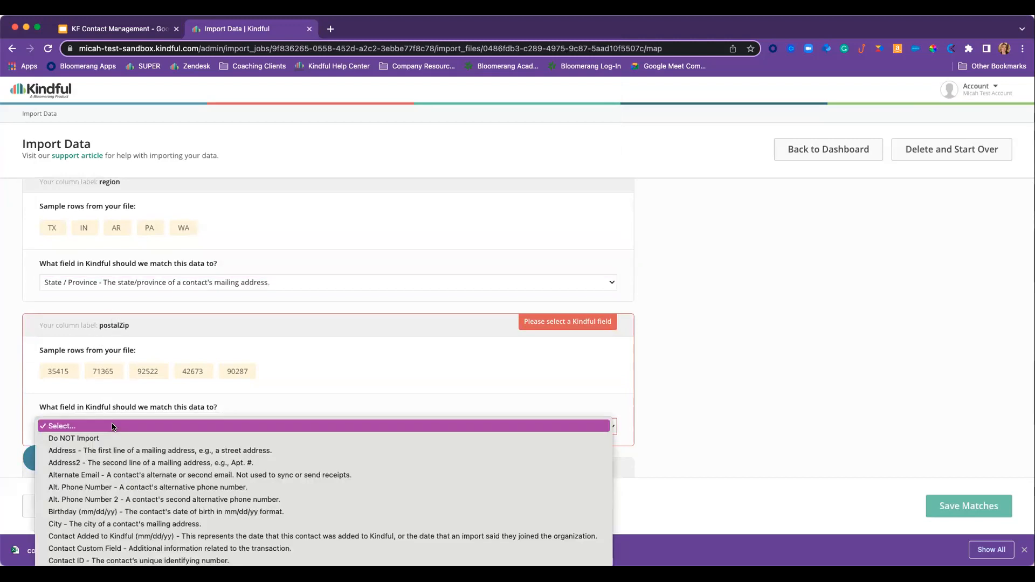
{"action": "scroll", "coordinate": [113, 427], "scroll_direction": "down", "scroll_amount": 10}
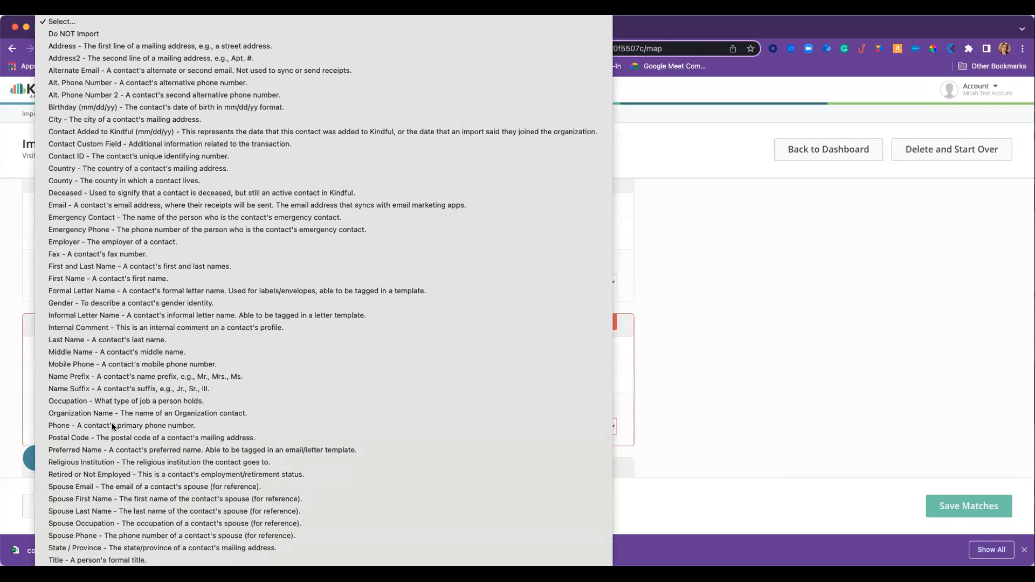
{"action": "left_click", "coordinate": [112, 438]}
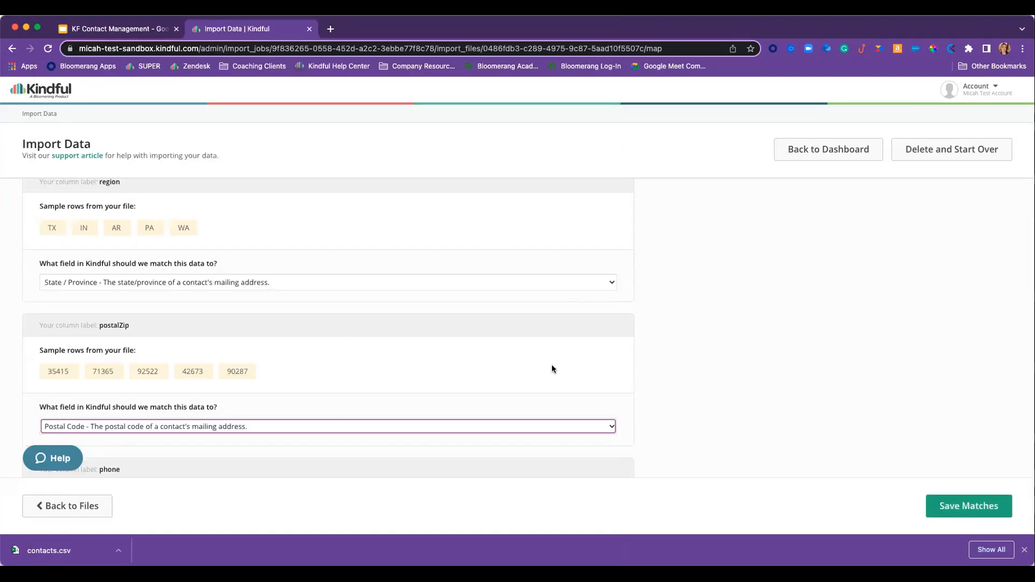
- Save the column matches and schedule the import for review
{"action": "scroll", "coordinate": [505, 358], "scroll_direction": "down", "scroll_amount": 3}
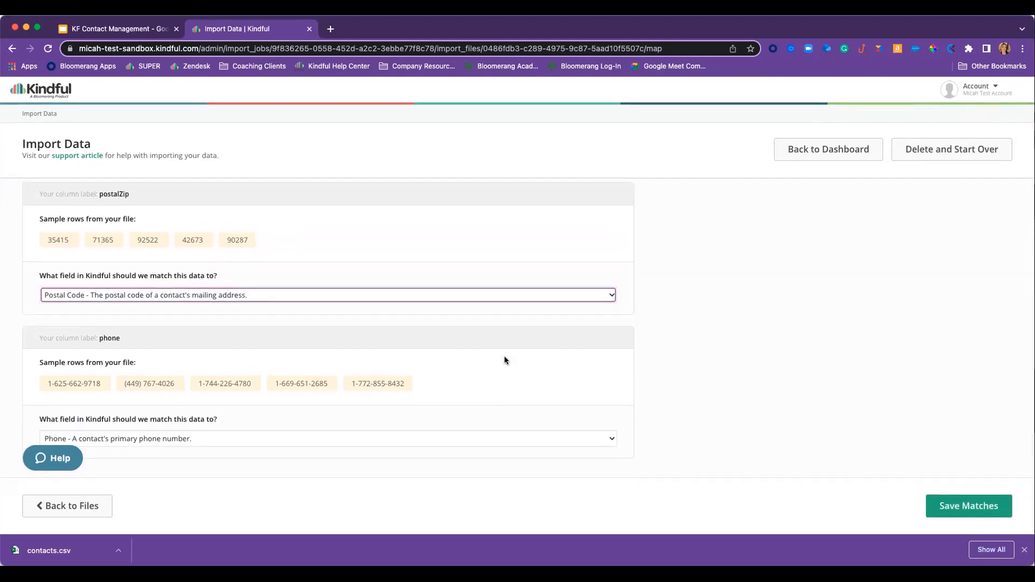
{"action": "scroll", "coordinate": [169, 416], "scroll_direction": "up", "scroll_amount": 1}
{"action": "scroll", "coordinate": [168, 416], "scroll_direction": "up", "scroll_amount": 10}
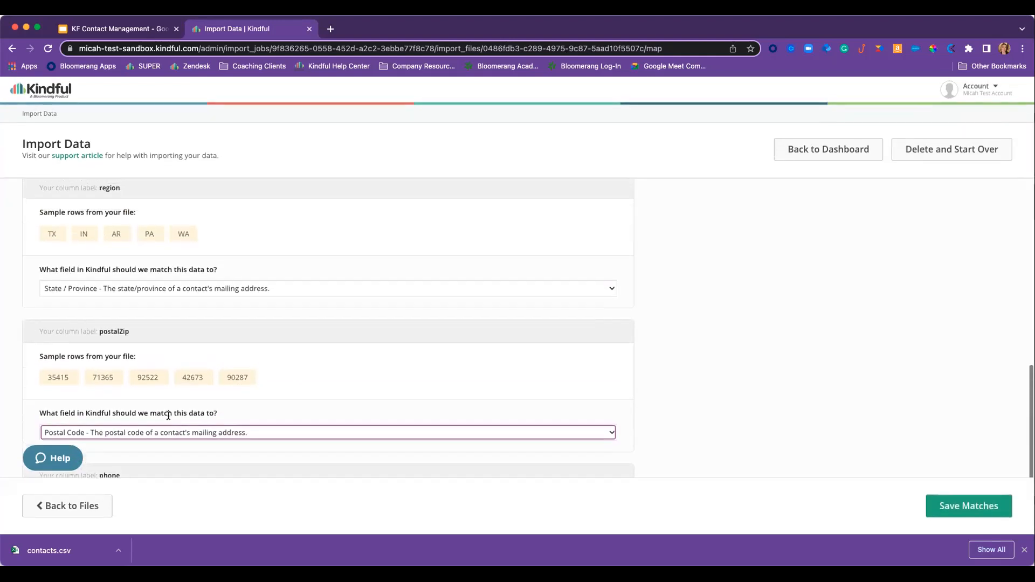
{"action": "scroll", "coordinate": [168, 418], "scroll_direction": "up", "scroll_amount": 8}
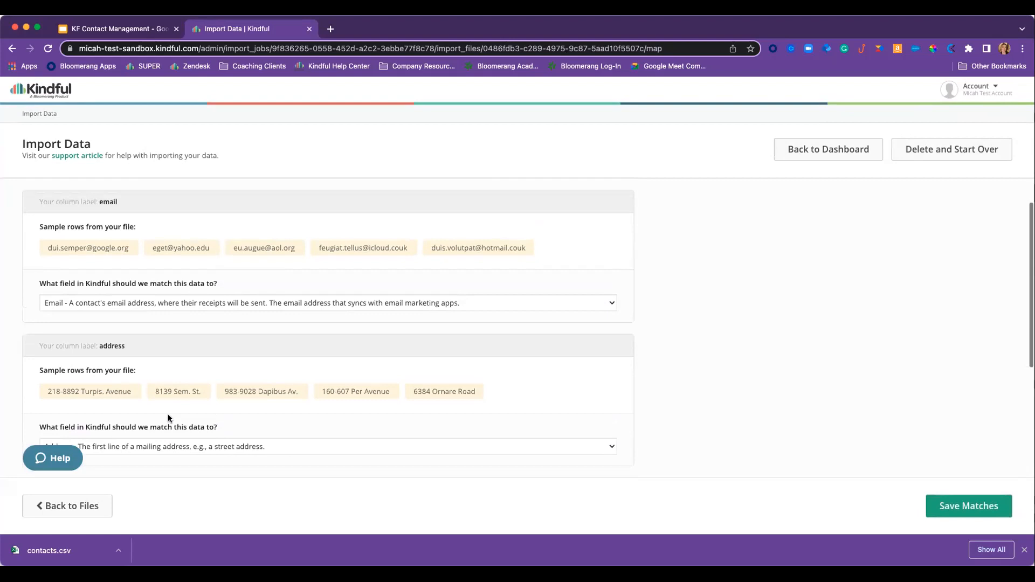
{"action": "scroll", "coordinate": [168, 418], "scroll_direction": "down", "scroll_amount": 18}
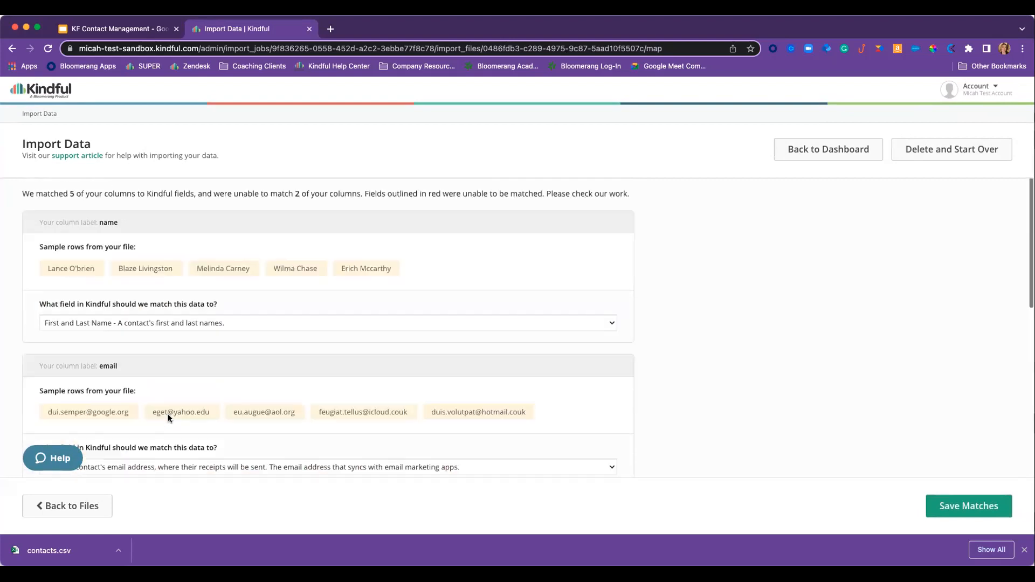
{"action": "scroll", "coordinate": [167, 414], "scroll_direction": "down", "scroll_amount": 1}
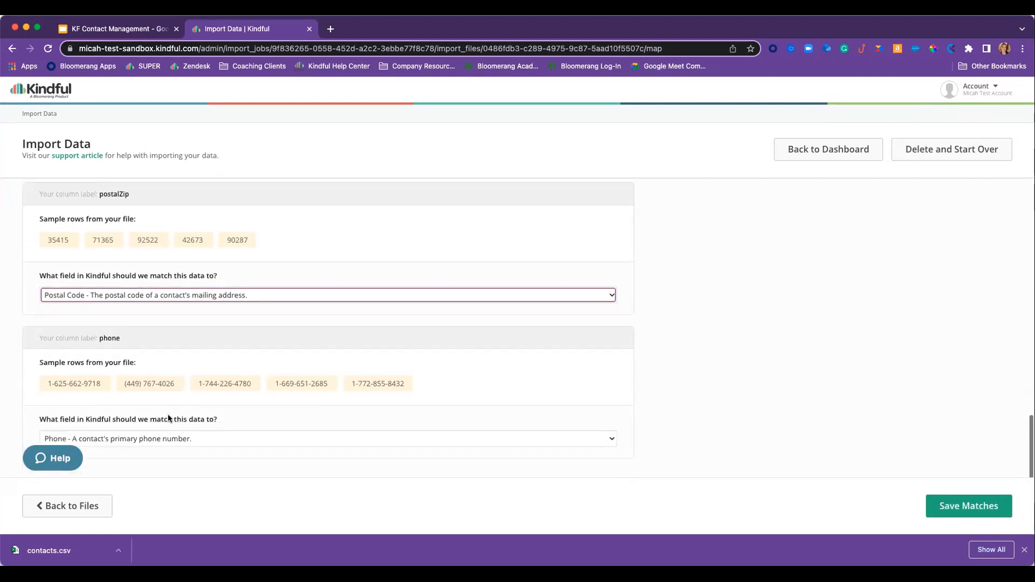
{"action": "left_click", "coordinate": [966, 511]}
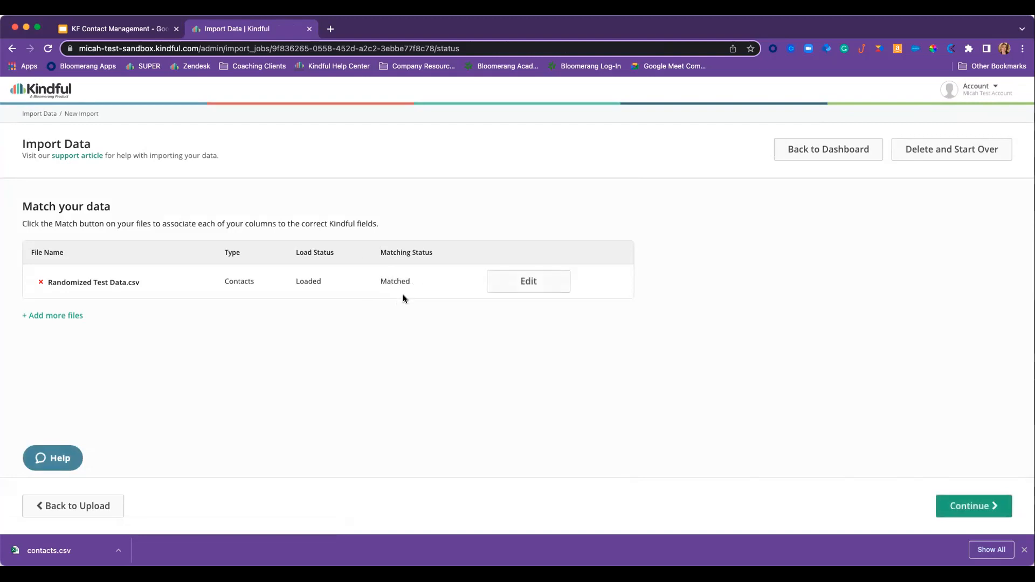
{"action": "left_click", "coordinate": [975, 512]}
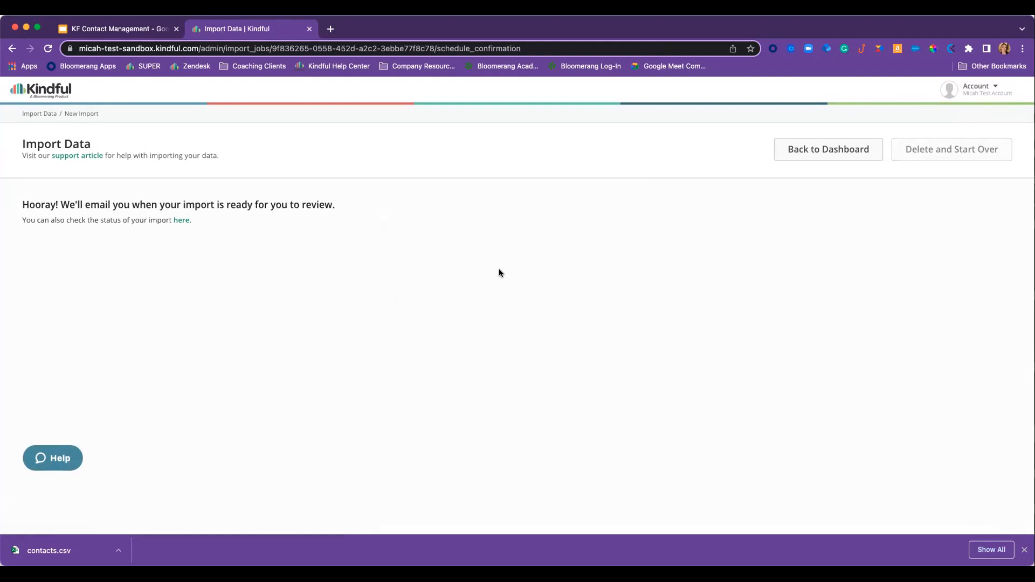
- Go to Contact Duplicates and review the 11 duplicate pairs and the Filter by options
{"action": "left_click", "coordinate": [818, 154]}
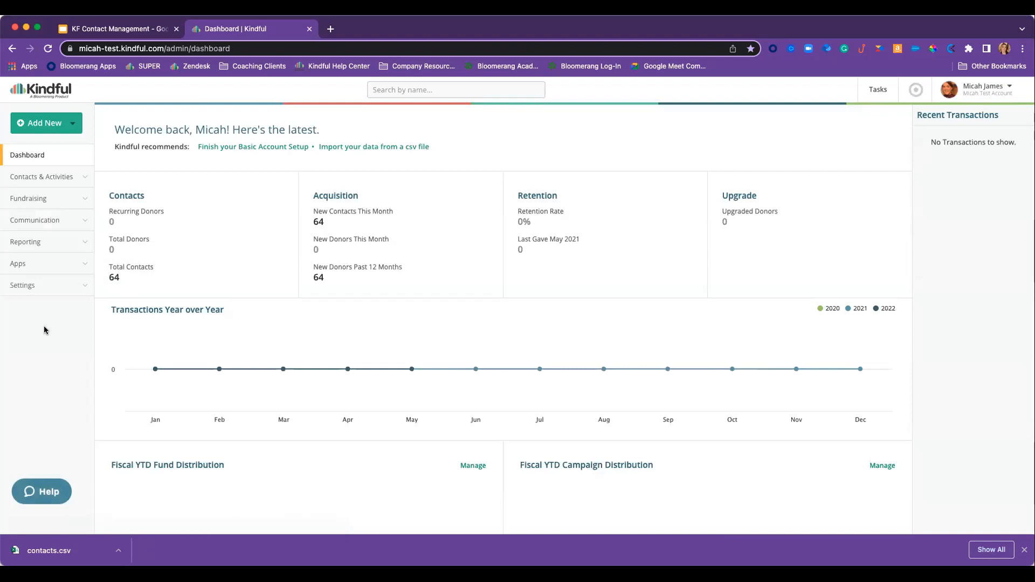
{"action": "left_click", "coordinate": [57, 178]}
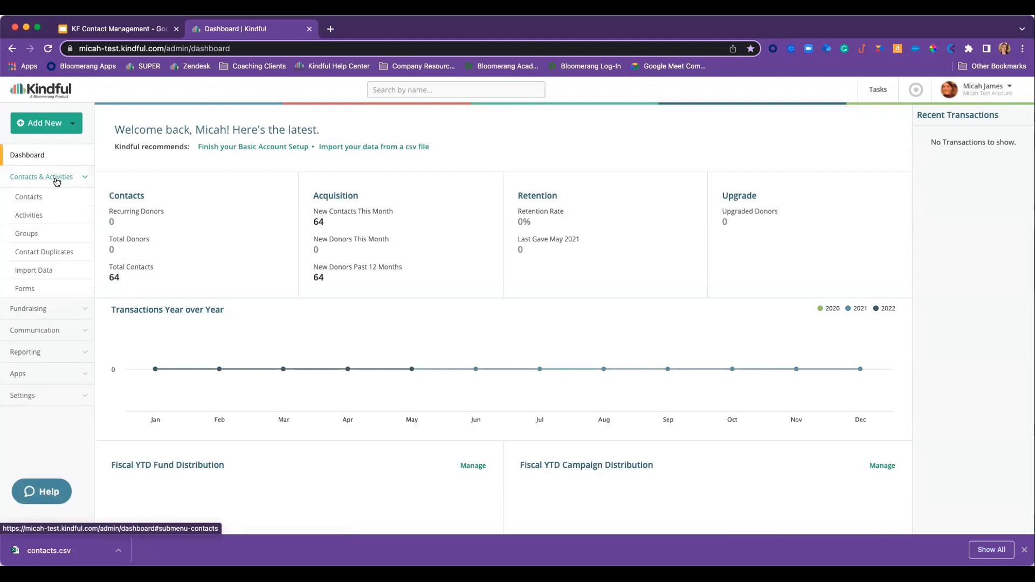
{"action": "left_click", "coordinate": [38, 253]}
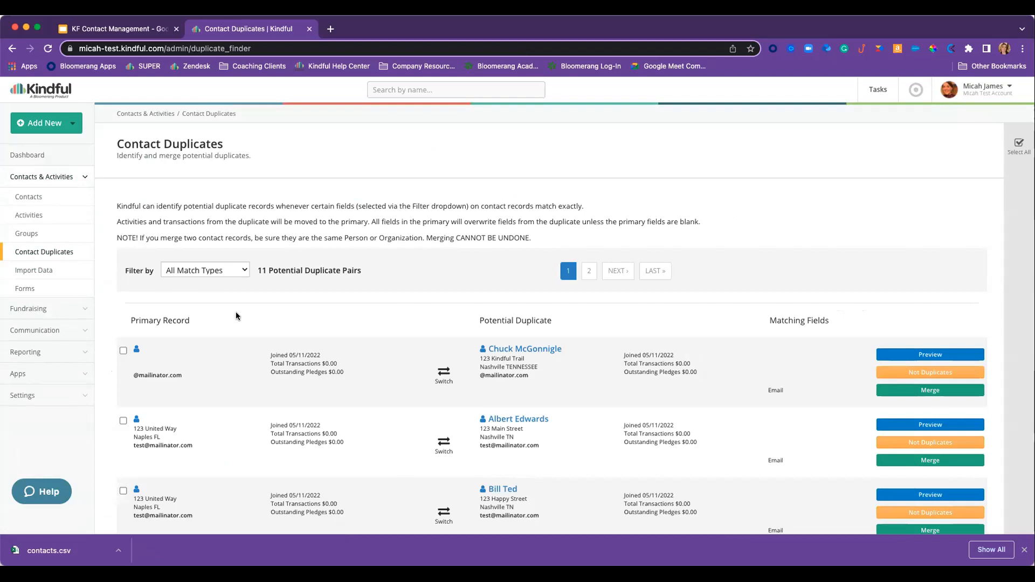
{"action": "left_click", "coordinate": [232, 271]}
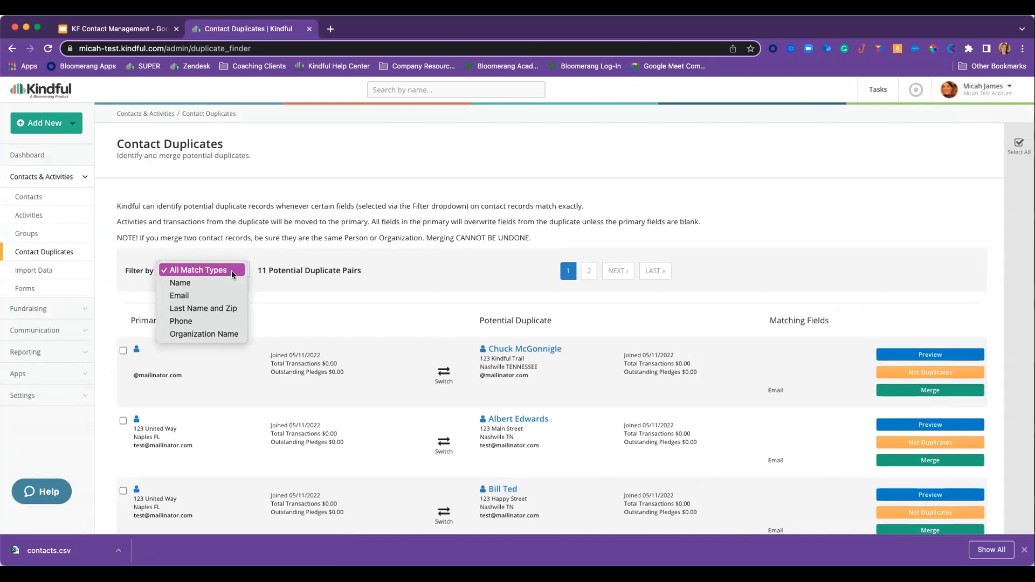
{"action": "left_click", "coordinate": [339, 294]}
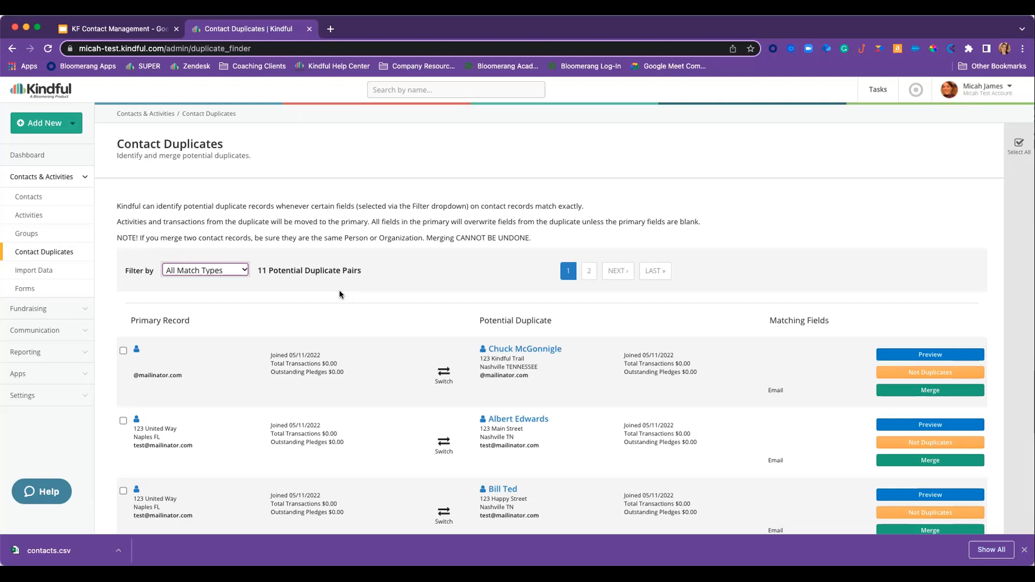
{"action": "scroll", "coordinate": [340, 294], "scroll_direction": "down", "scroll_amount": 3}
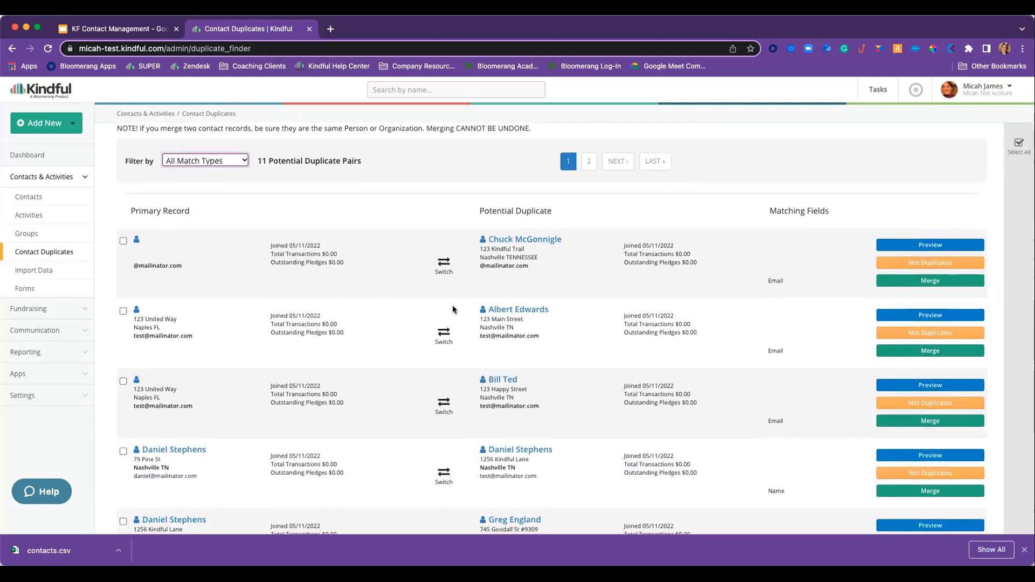
{"action": "scroll", "coordinate": [396, 323], "scroll_direction": "down", "scroll_amount": 1}
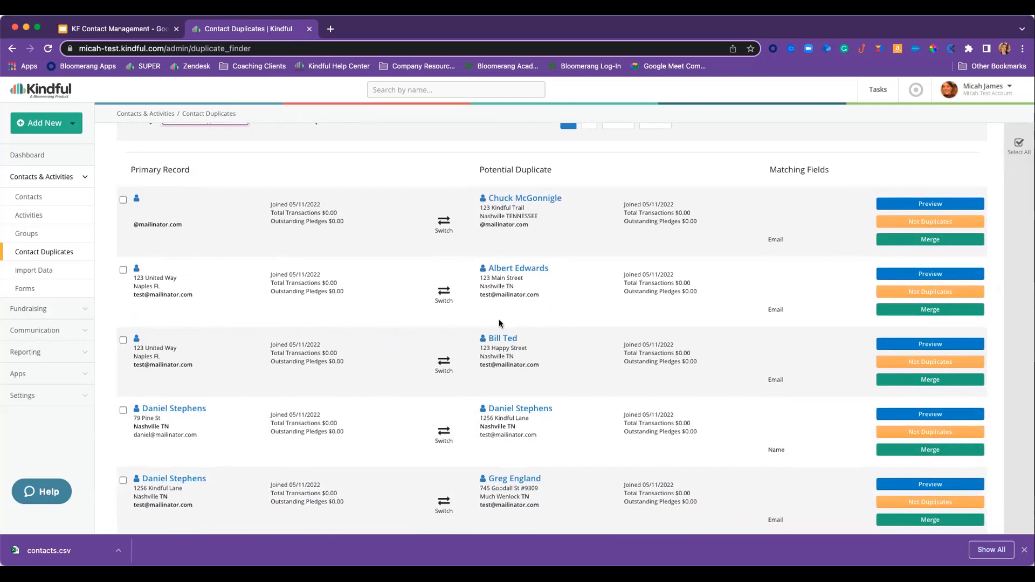
- Preview the second duplicate pair, switch the primary to the Nashville record, merge, and return to the dashboard
{"action": "left_click", "coordinate": [932, 274]}
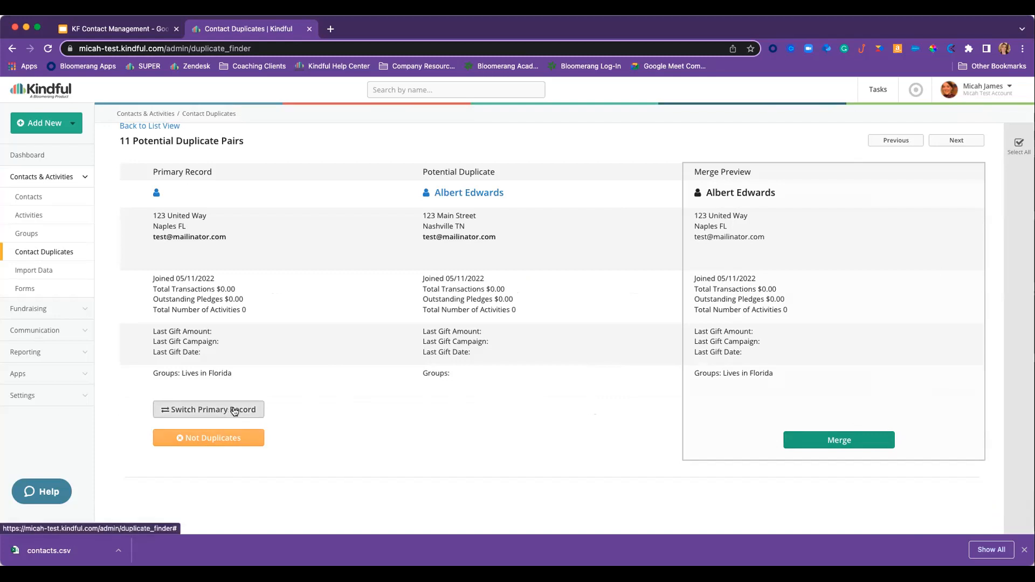
{"action": "left_click", "coordinate": [194, 410]}
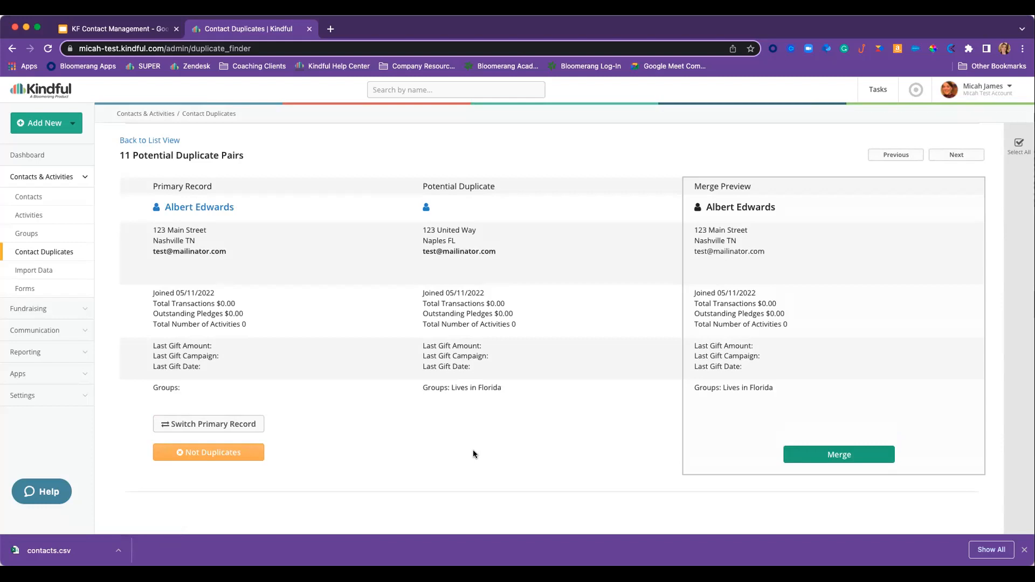
{"action": "left_click", "coordinate": [846, 459]}
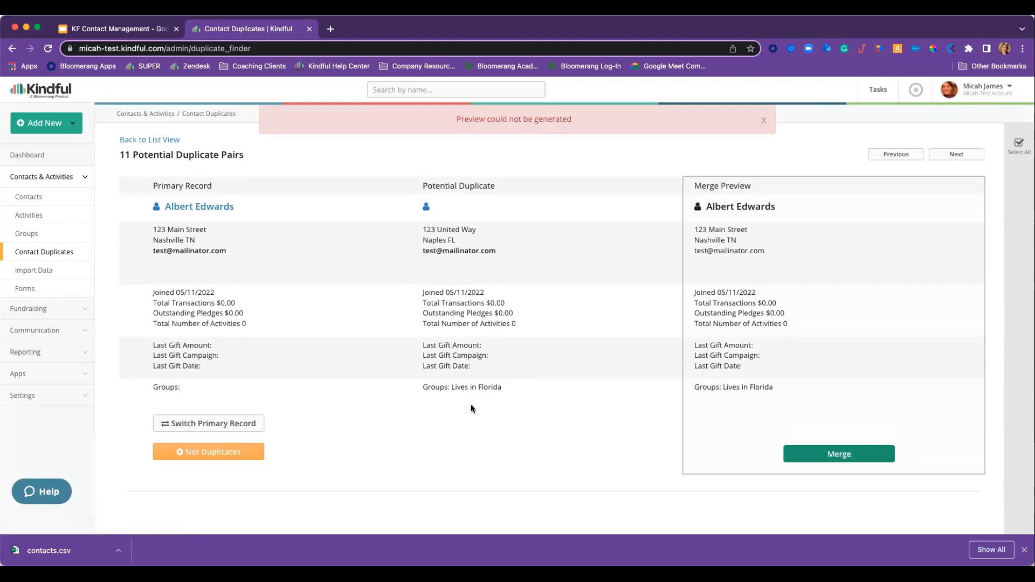
{"action": "scroll", "coordinate": [136, 231], "scroll_direction": "up", "scroll_amount": 1}
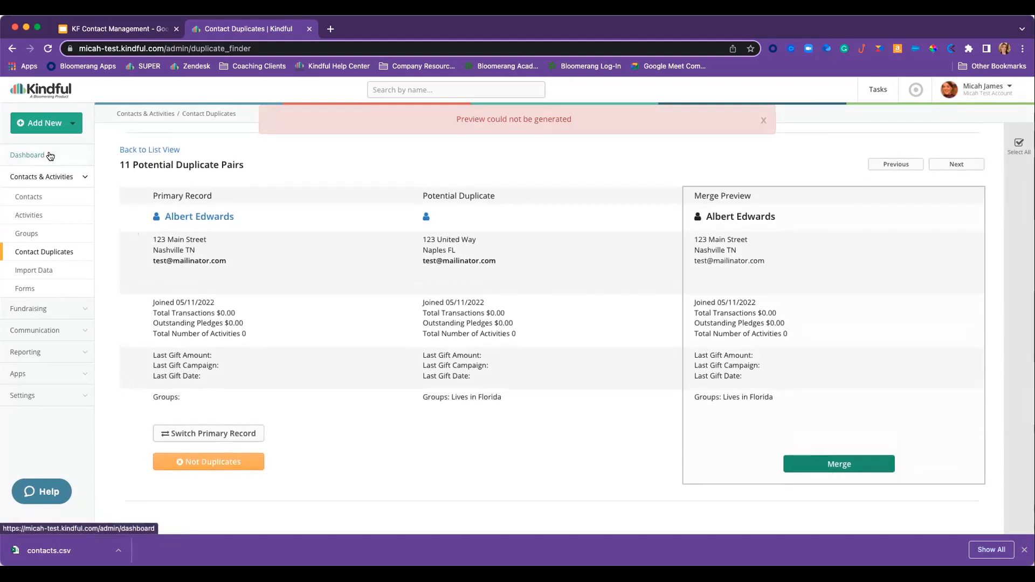
{"action": "left_click", "coordinate": [50, 156]}
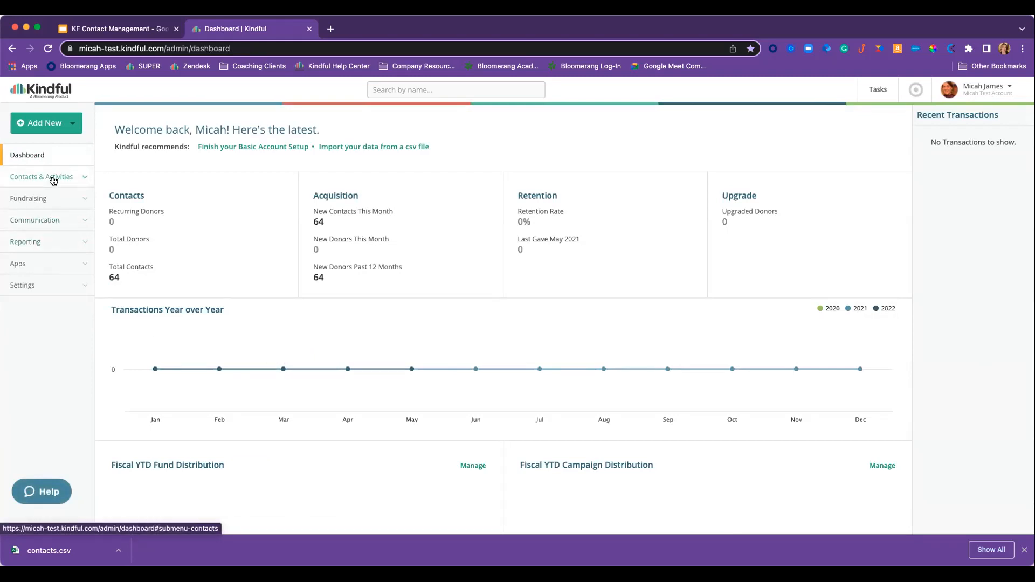
- In Contact Duplicates, merge the name-matched pair and leave the other pairs unmerged
{"action": "left_click", "coordinate": [54, 178]}
{"action": "left_click", "coordinate": [54, 251]}
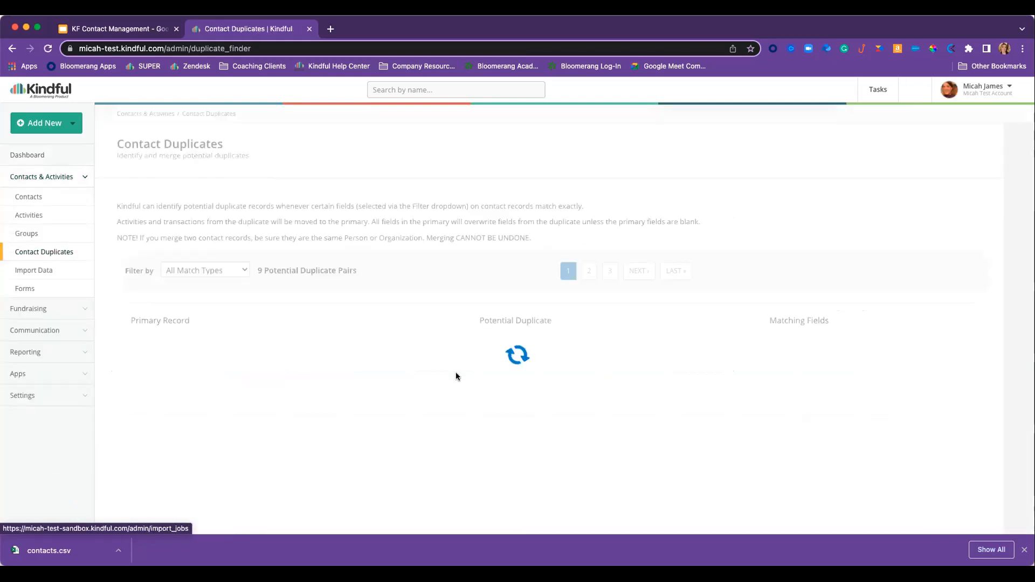
{"action": "scroll", "coordinate": [386, 370], "scroll_direction": "down", "scroll_amount": 4}
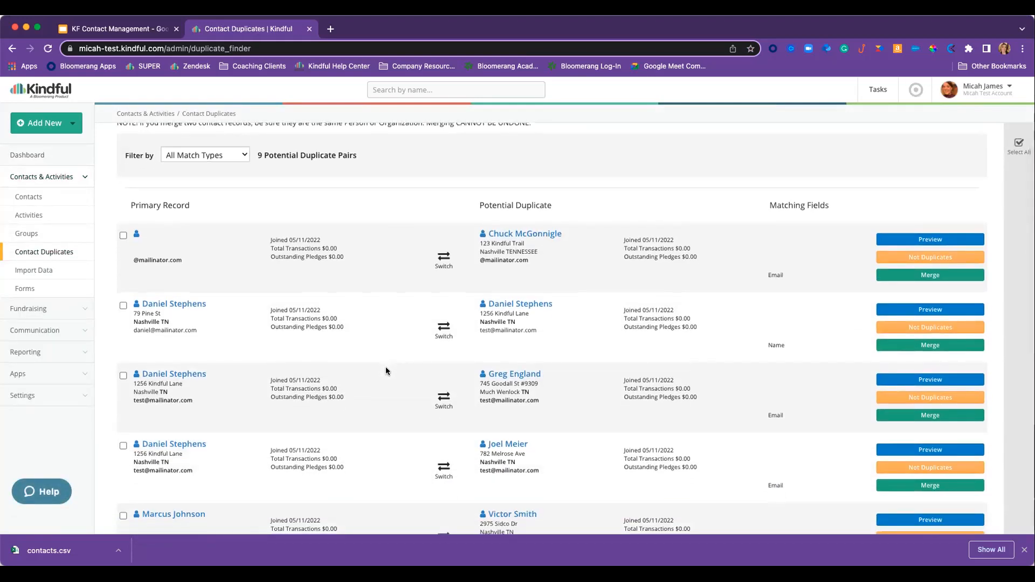
{"action": "scroll", "coordinate": [386, 368], "scroll_direction": "down", "scroll_amount": 2}
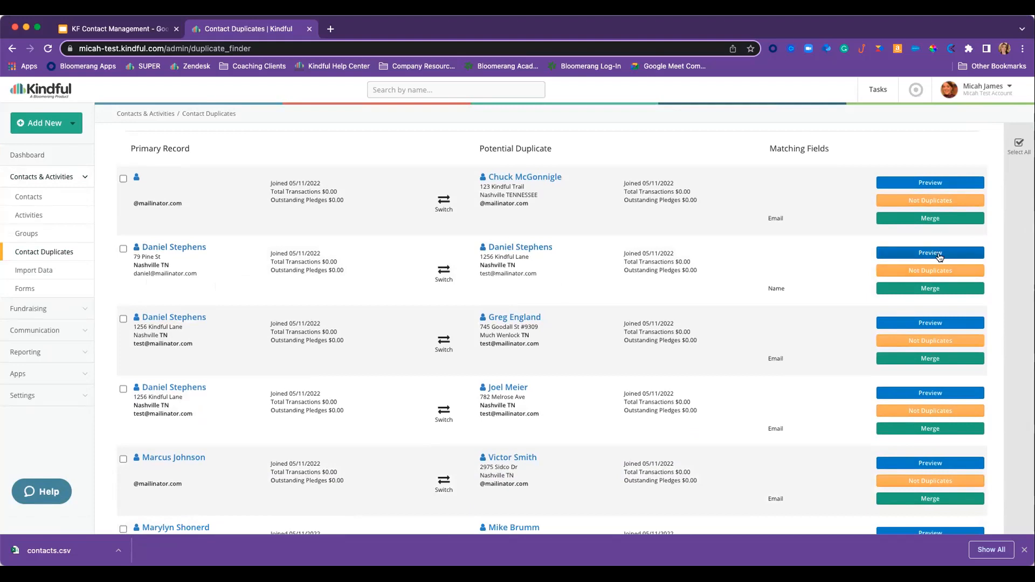
{"action": "left_click", "coordinate": [931, 289]}
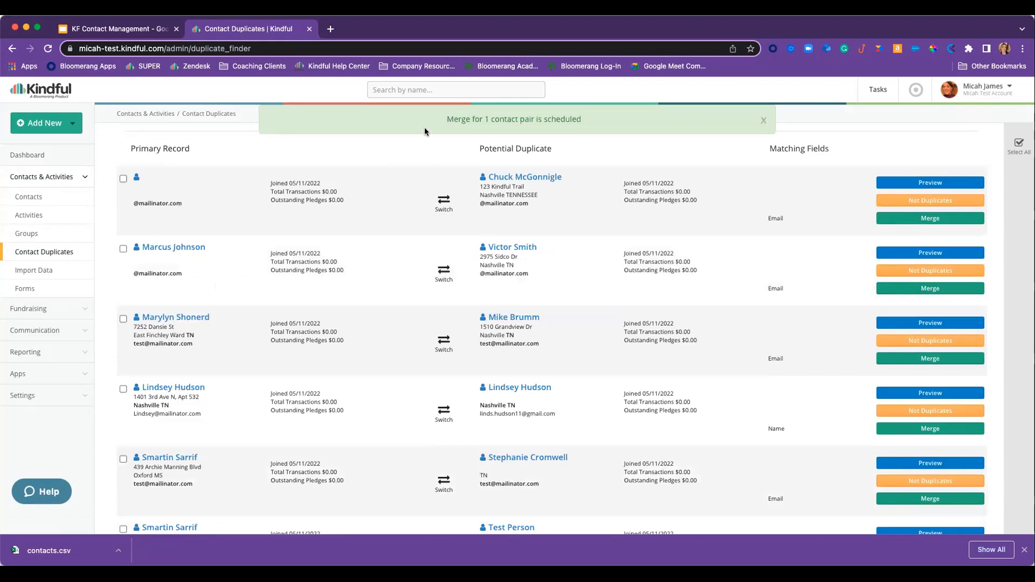
{"action": "scroll", "coordinate": [584, 124], "scroll_direction": "up", "scroll_amount": 1}
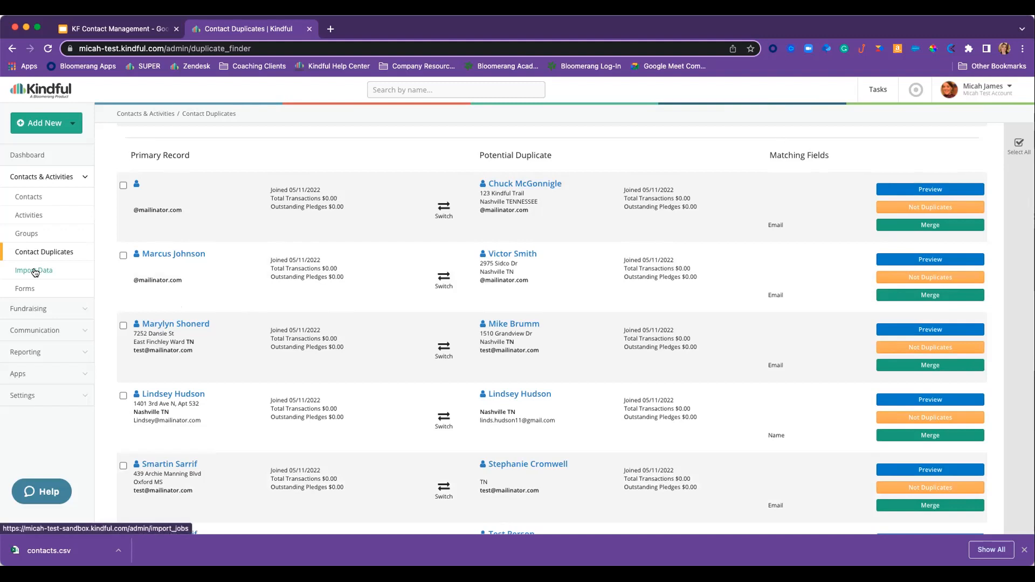
{"action": "scroll", "coordinate": [62, 324], "scroll_direction": "up", "scroll_amount": 1}
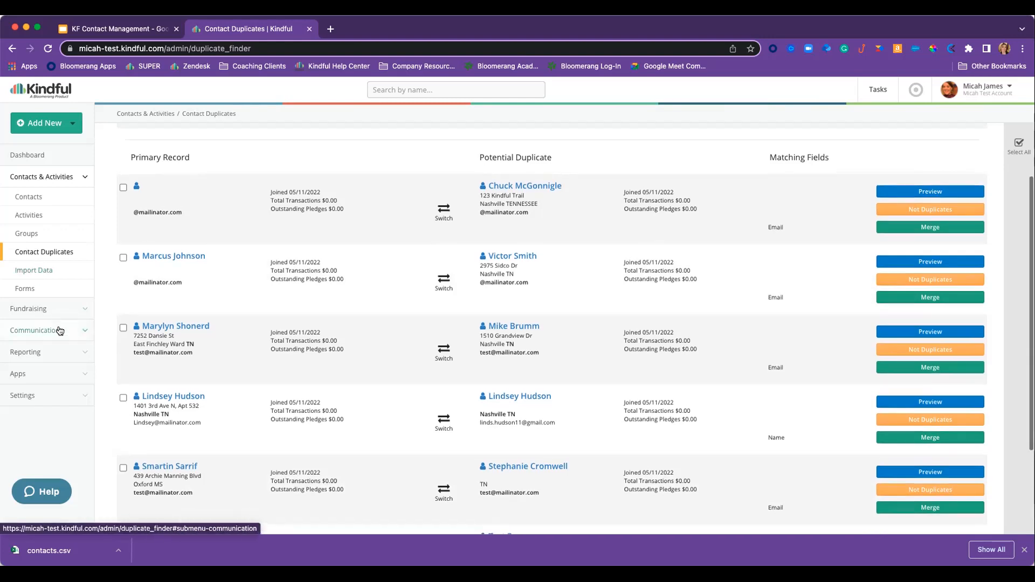
{"action": "scroll", "coordinate": [63, 398], "scroll_direction": "down", "scroll_amount": 1}
{"action": "left_click", "coordinate": [63, 398]}
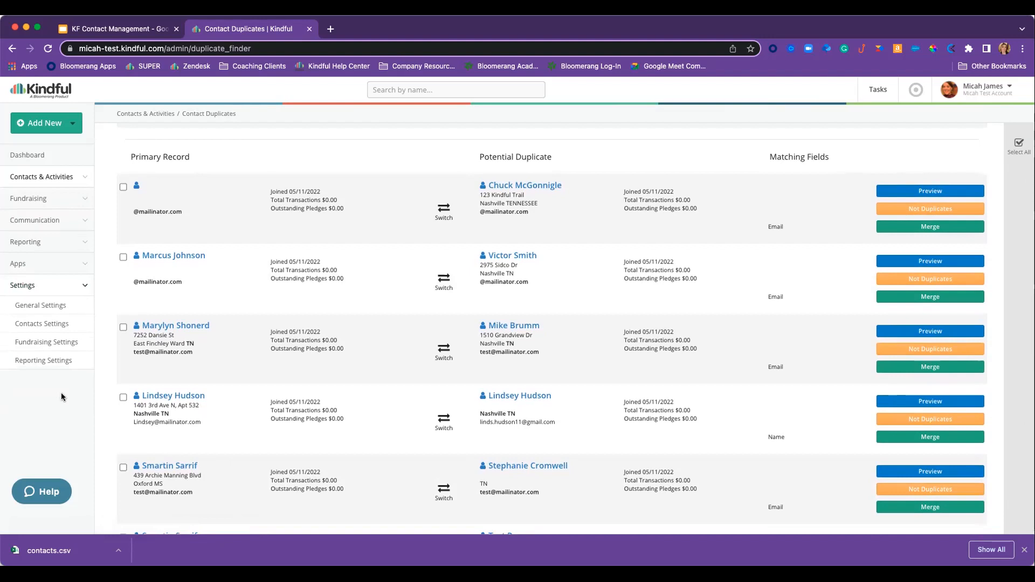
- Show Contact Relationship Types in Custom Contact Settings, scrolled down to the empty custom section
{"action": "left_click", "coordinate": [46, 324]}
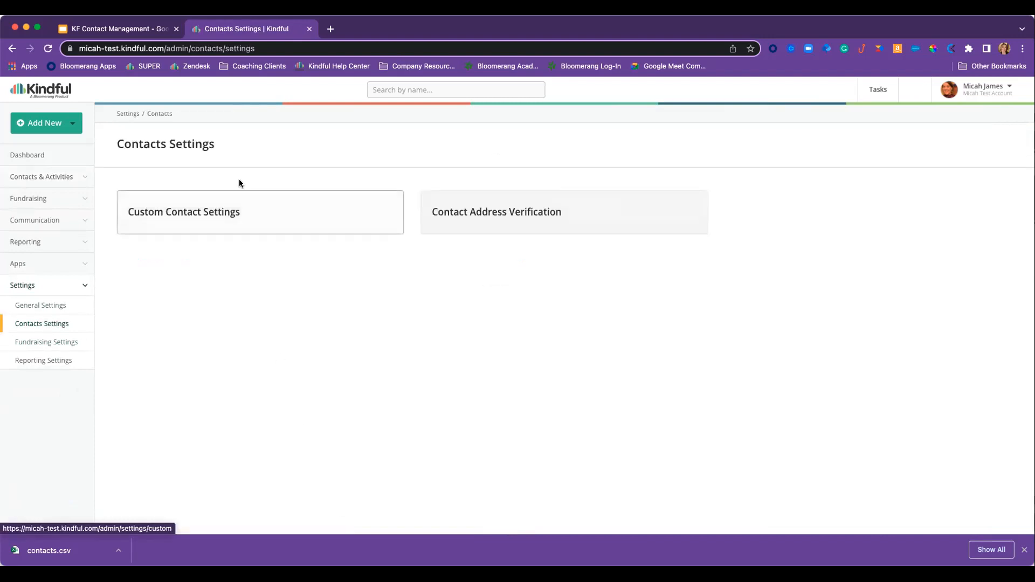
{"action": "left_click", "coordinate": [188, 214]}
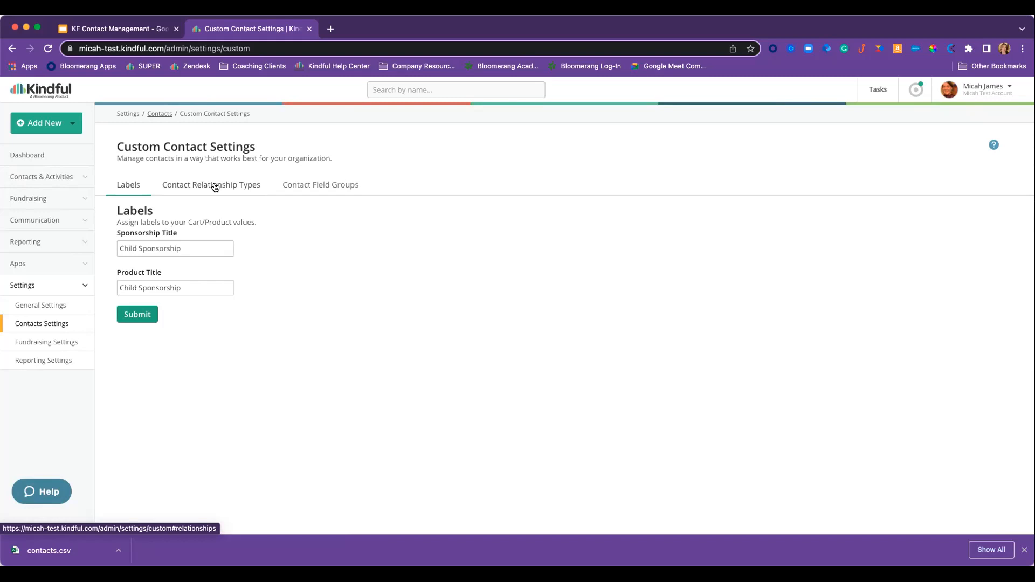
{"action": "left_click", "coordinate": [215, 186]}
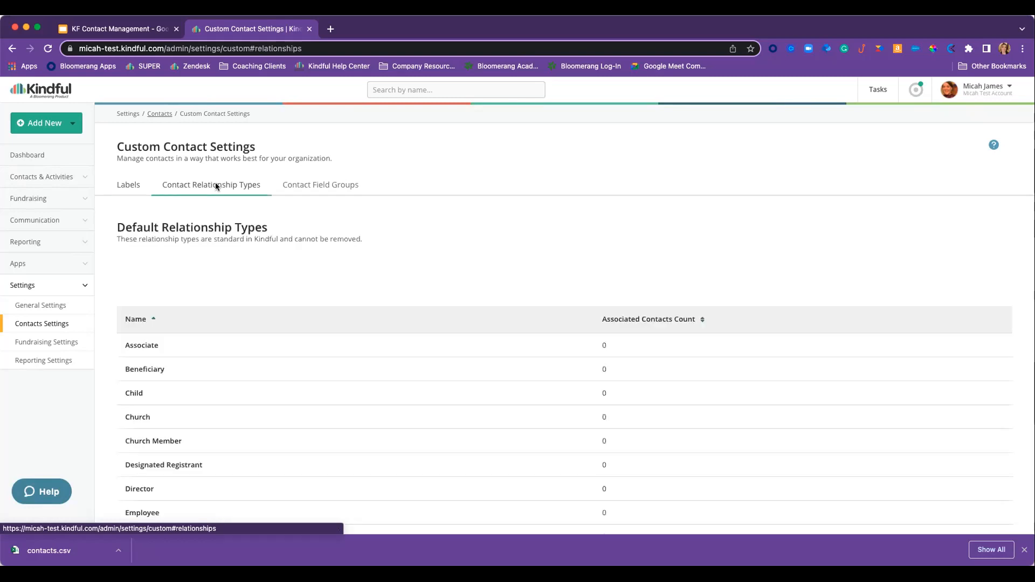
{"action": "scroll", "coordinate": [344, 300], "scroll_direction": "down", "scroll_amount": 2}
{"action": "scroll", "coordinate": [344, 301], "scroll_direction": "down", "scroll_amount": 2}
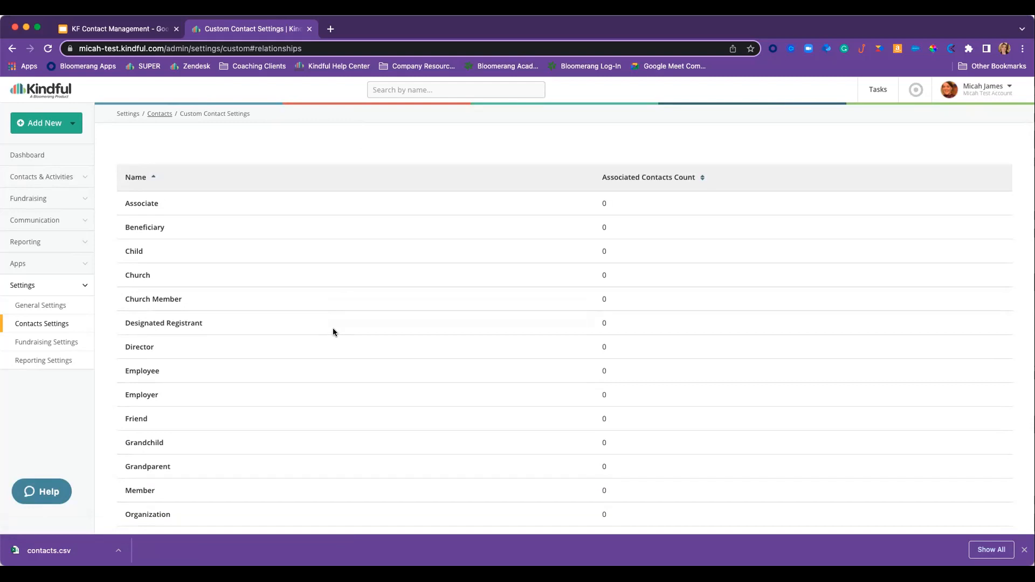
{"action": "scroll", "coordinate": [333, 329], "scroll_direction": "down", "scroll_amount": 6}
{"action": "scroll", "coordinate": [333, 331], "scroll_direction": "down", "scroll_amount": 3}
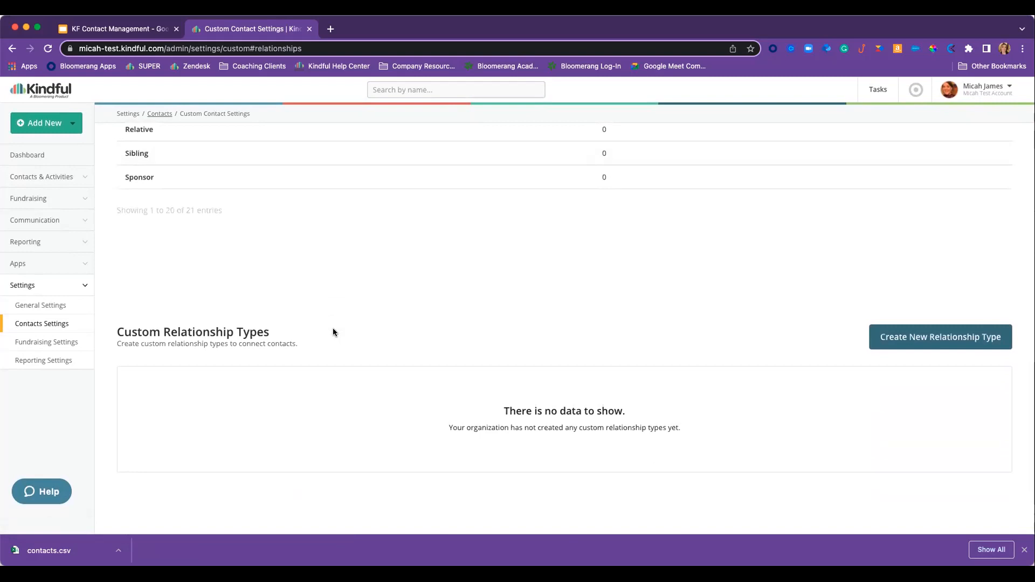
- Create the custom relationship type 'Partnership' and check it appears in the custom list
{"action": "left_click", "coordinate": [924, 338]}
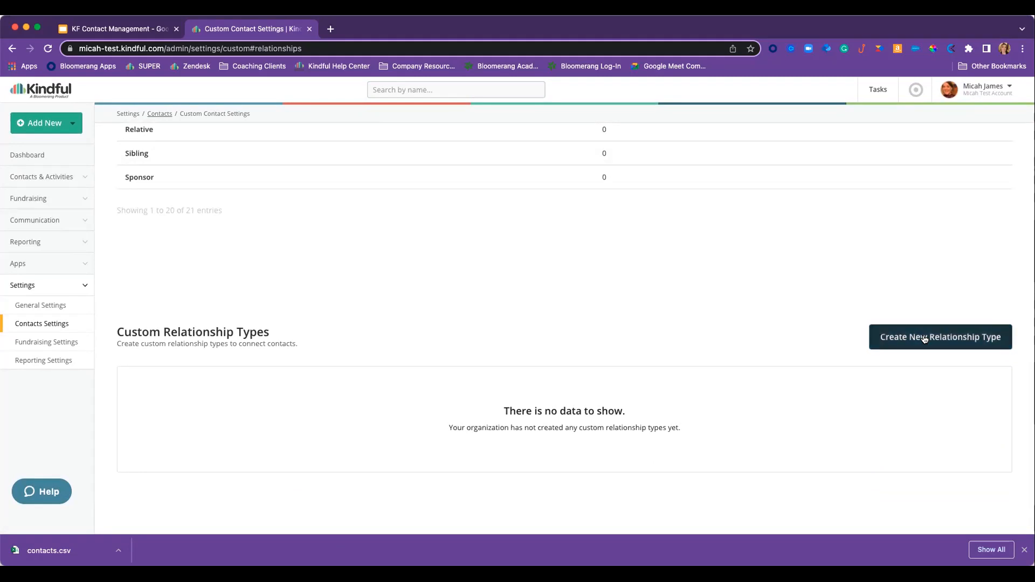
{"action": "left_click", "coordinate": [185, 214]}
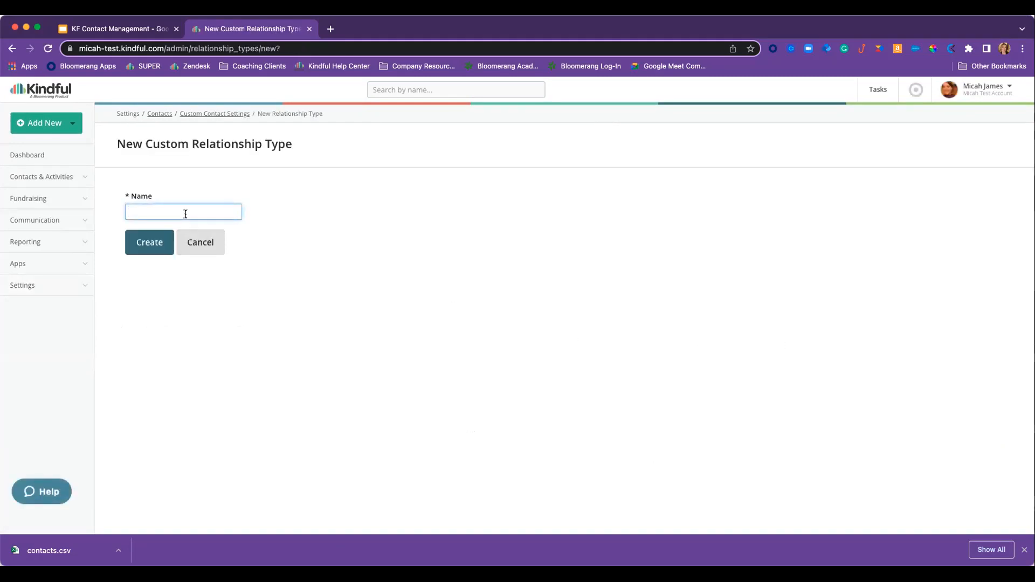
{"action": "type", "text": "Partnership"}
{"action": "left_click", "coordinate": [154, 245]}
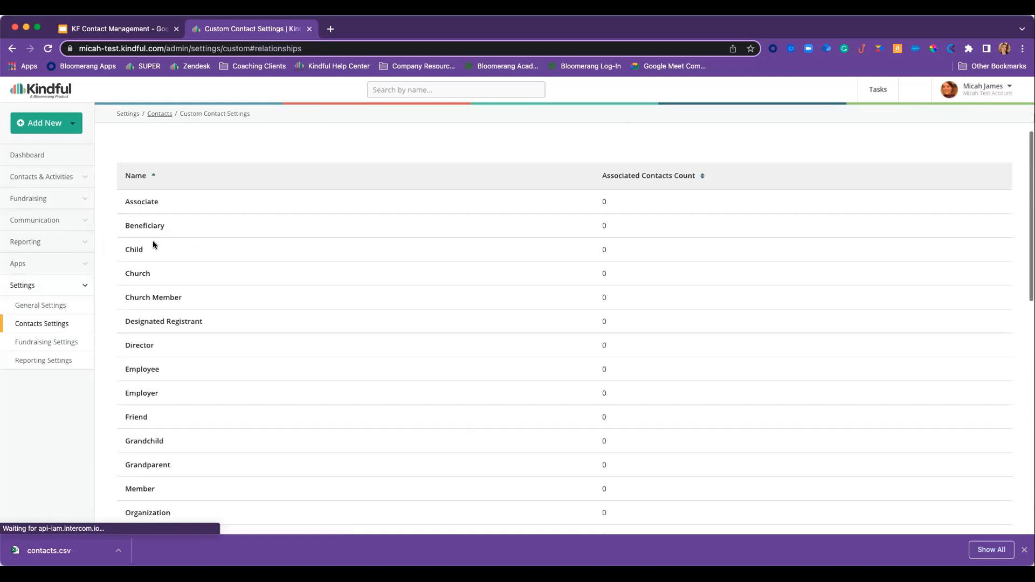
{"action": "scroll", "coordinate": [254, 316], "scroll_direction": "down", "scroll_amount": 10}
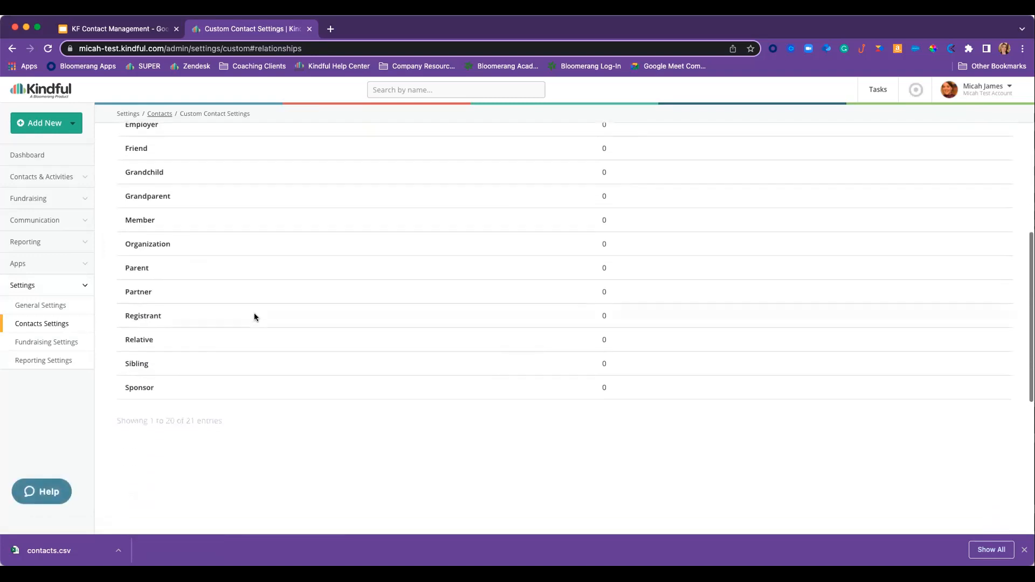
{"action": "scroll", "coordinate": [255, 317], "scroll_direction": "down", "scroll_amount": 3}
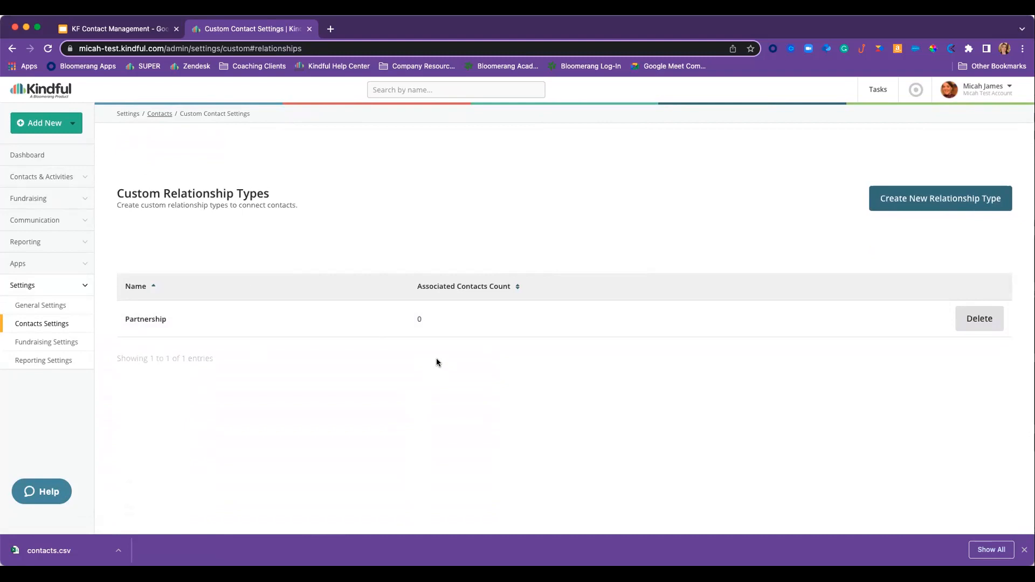
{"action": "scroll", "coordinate": [437, 362], "scroll_direction": "up", "scroll_amount": 9}
{"action": "scroll", "coordinate": [450, 318], "scroll_direction": "up", "scroll_amount": 3}
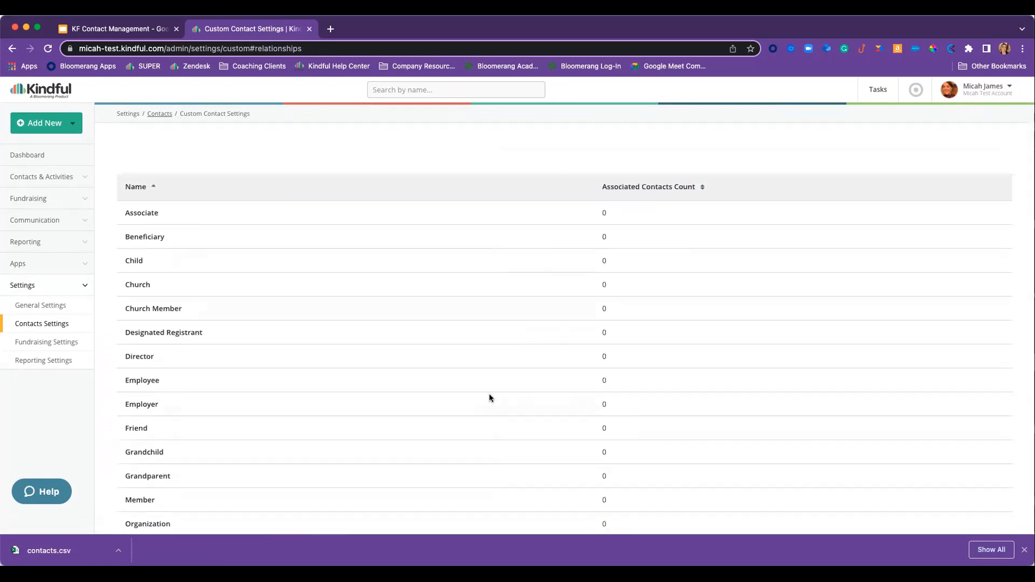
{"action": "scroll", "coordinate": [497, 393], "scroll_direction": "down", "scroll_amount": 6}
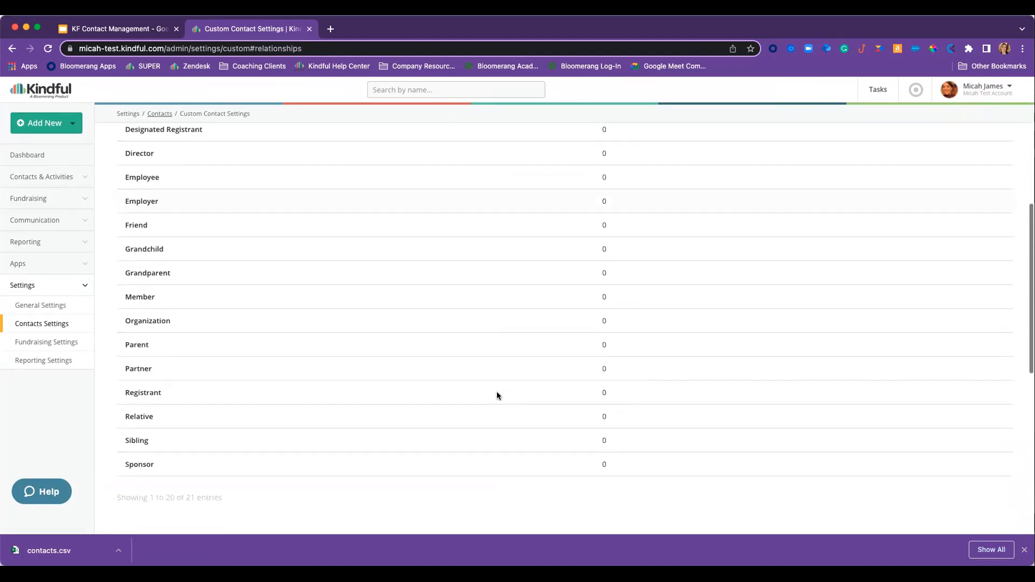
- Start a custom field group named 'Social Media Information' shown on the Contact Info page
{"action": "left_click", "coordinate": [38, 327]}
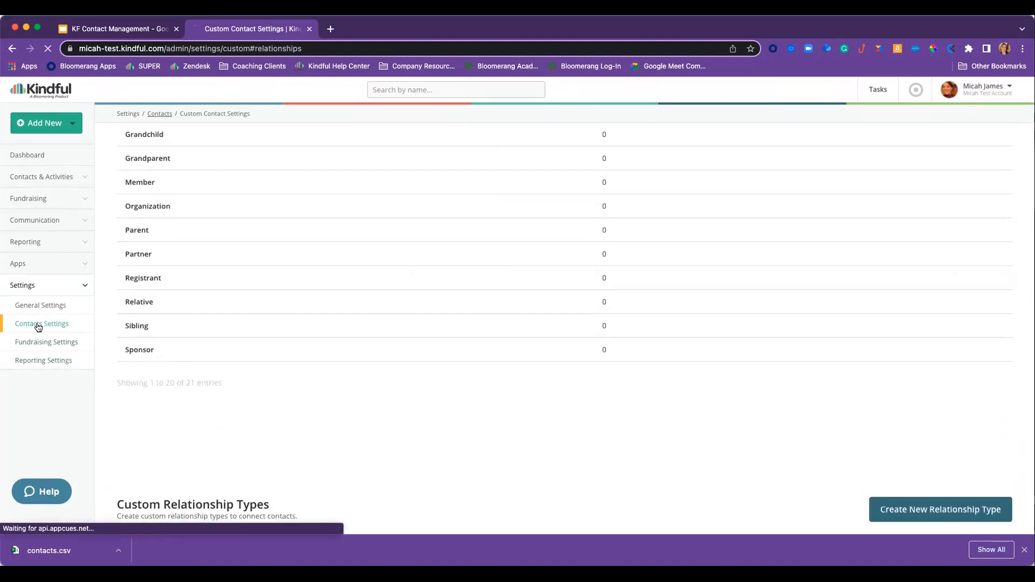
{"action": "left_click", "coordinate": [218, 226]}
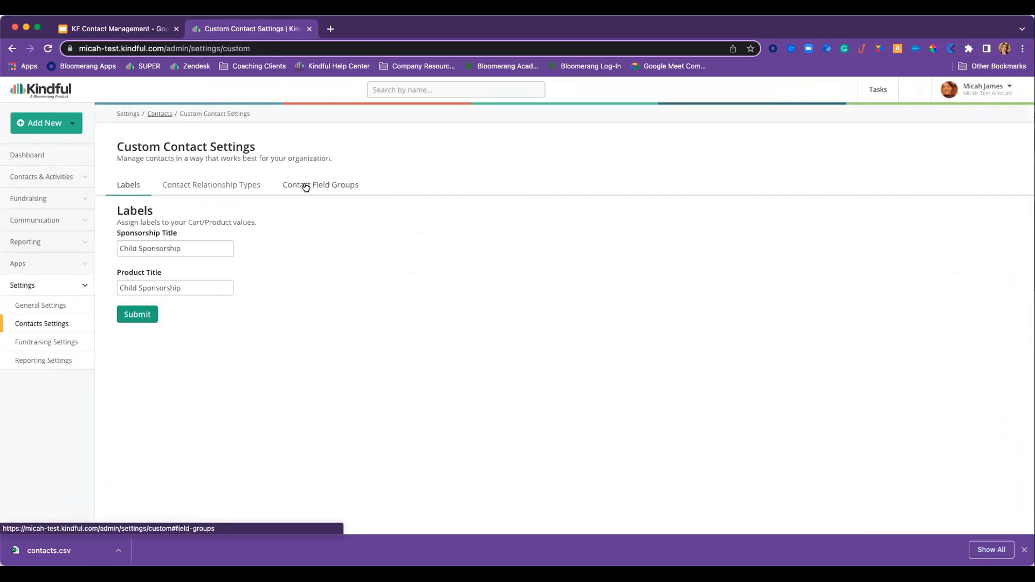
{"action": "left_click", "coordinate": [300, 185]}
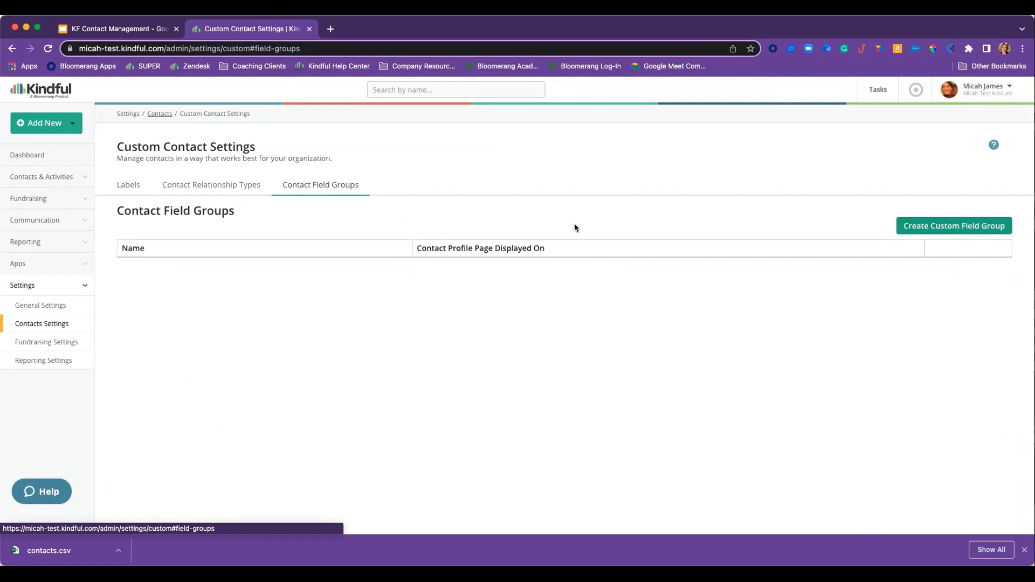
{"action": "left_click", "coordinate": [972, 228]}
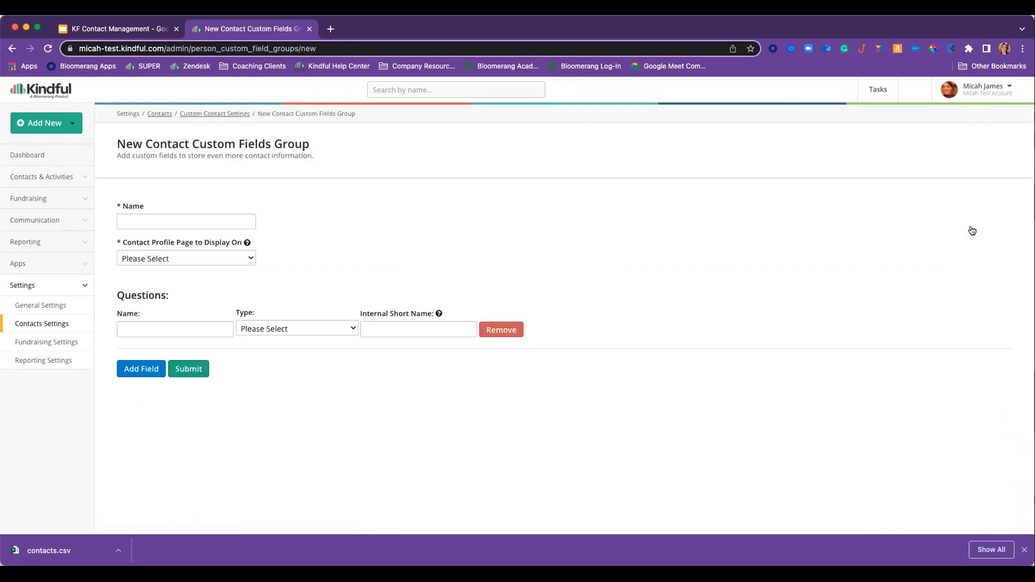
{"action": "left_click", "coordinate": [184, 221]}
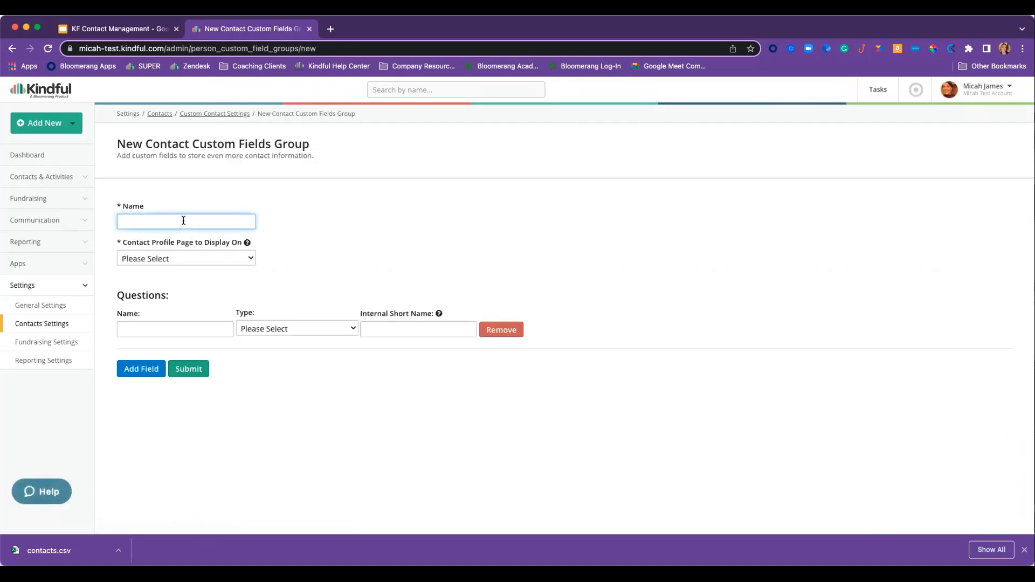
{"action": "type", "text": "Social Media Information"}
{"action": "left_click", "coordinate": [196, 258]}
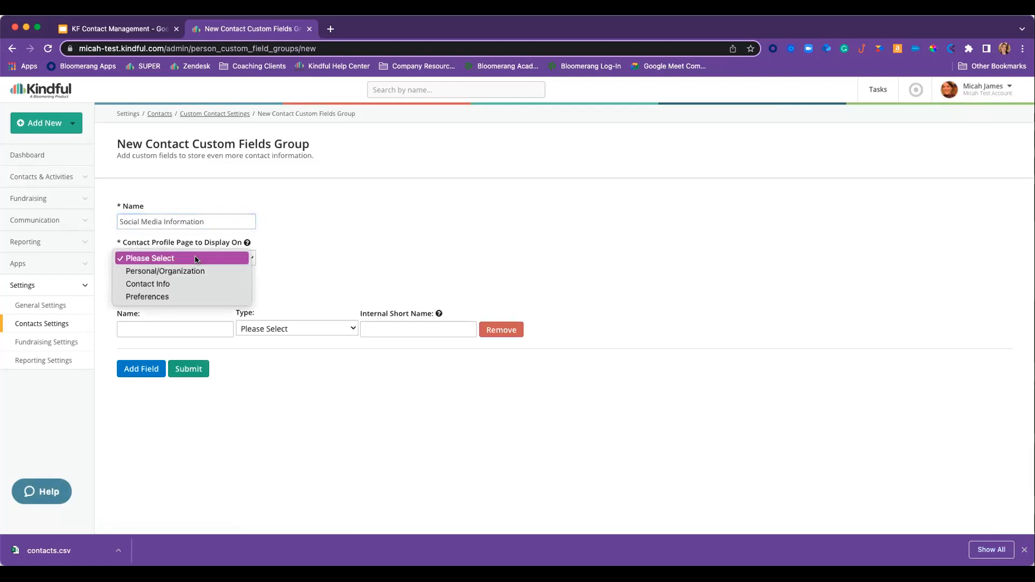
{"action": "left_click", "coordinate": [170, 283]}
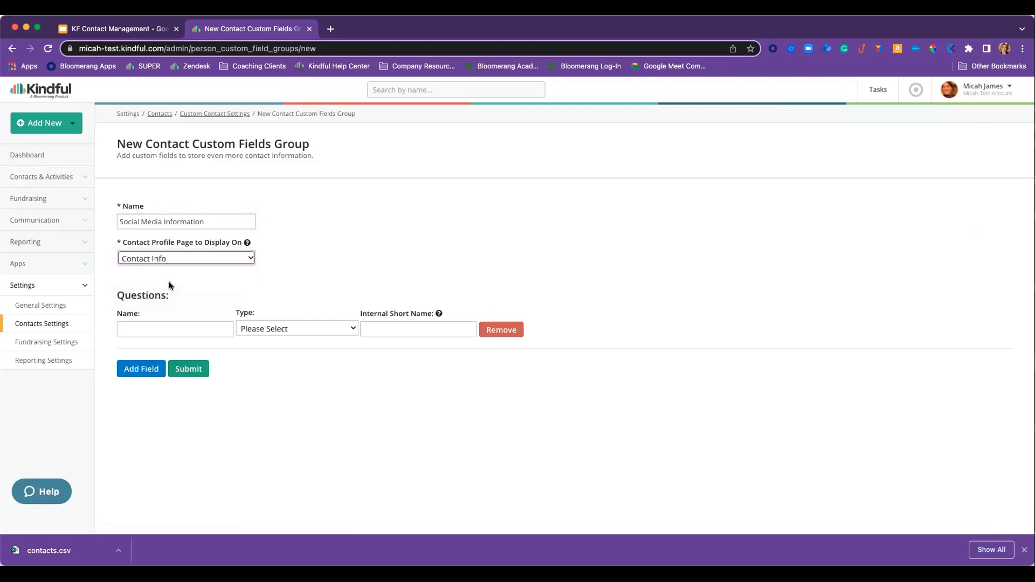
- Add a 'Facebook Link' text question to the group
{"action": "left_click", "coordinate": [150, 329]}
{"action": "type", "text": "Facebook"}
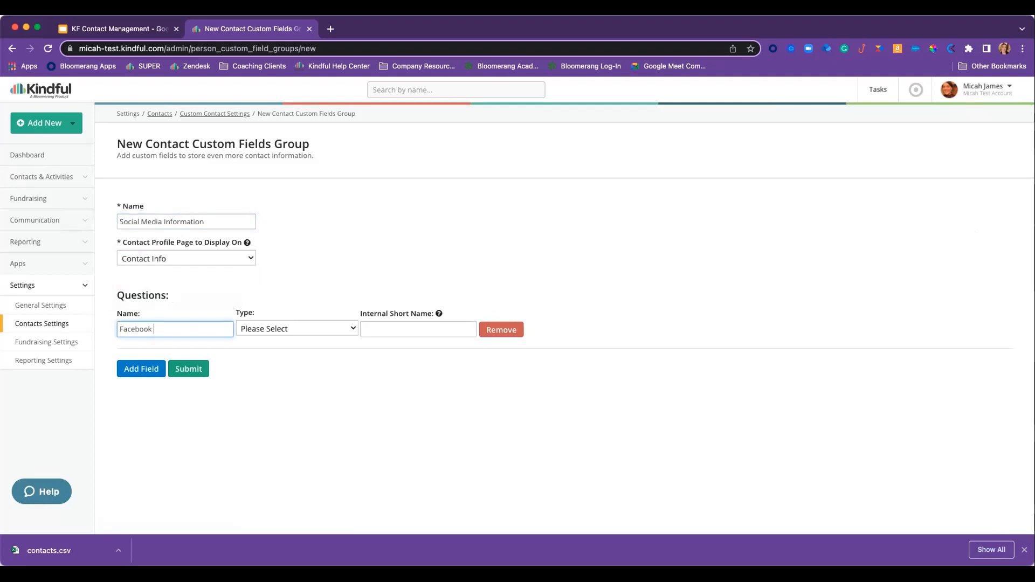
{"action": "type", "text": " Link"}
{"action": "left_click", "coordinate": [248, 329]}
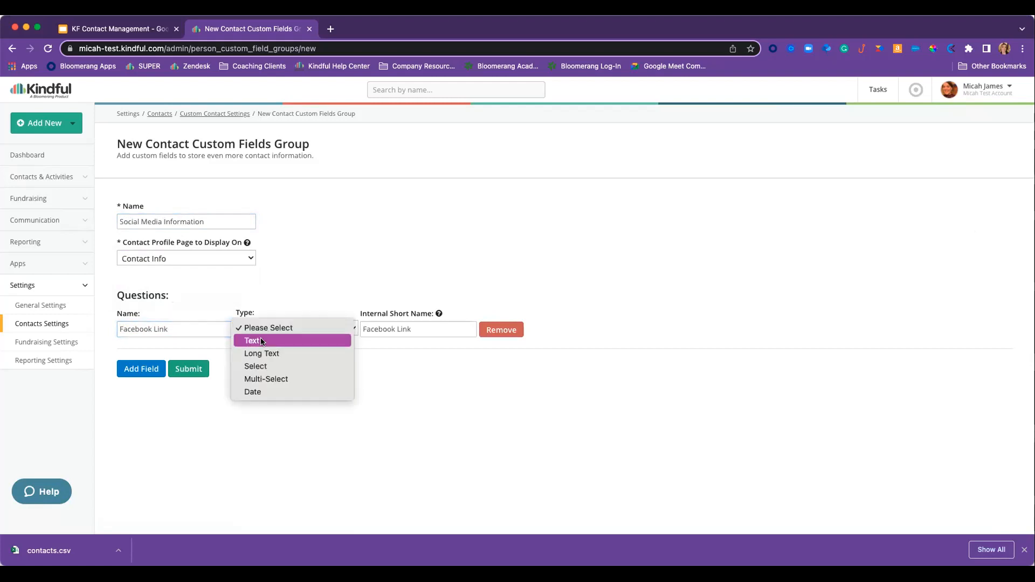
{"action": "left_click", "coordinate": [262, 342]}
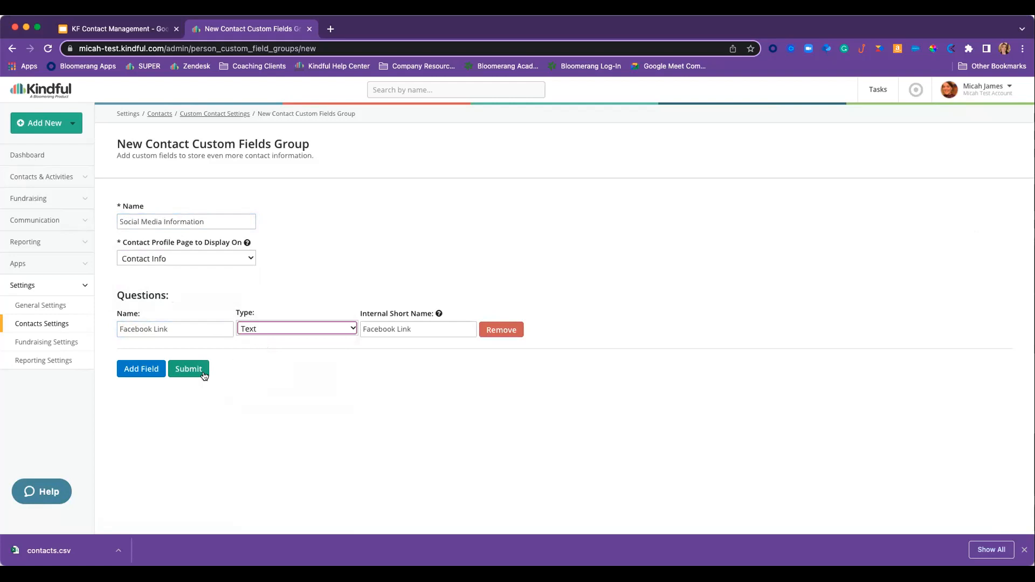
- Add a second text question named 'Twitter Handle'
{"action": "left_click", "coordinate": [145, 373]}
{"action": "left_click", "coordinate": [148, 378]}
{"action": "type", "text": "twit"}
{"action": "key", "text": "BackSpace"}
{"action": "key", "text": "BackSpace"}
{"action": "key", "text": "BackSpace"}
{"action": "key", "text": "BackSpace"}
{"action": "type", "text": "Twit"}
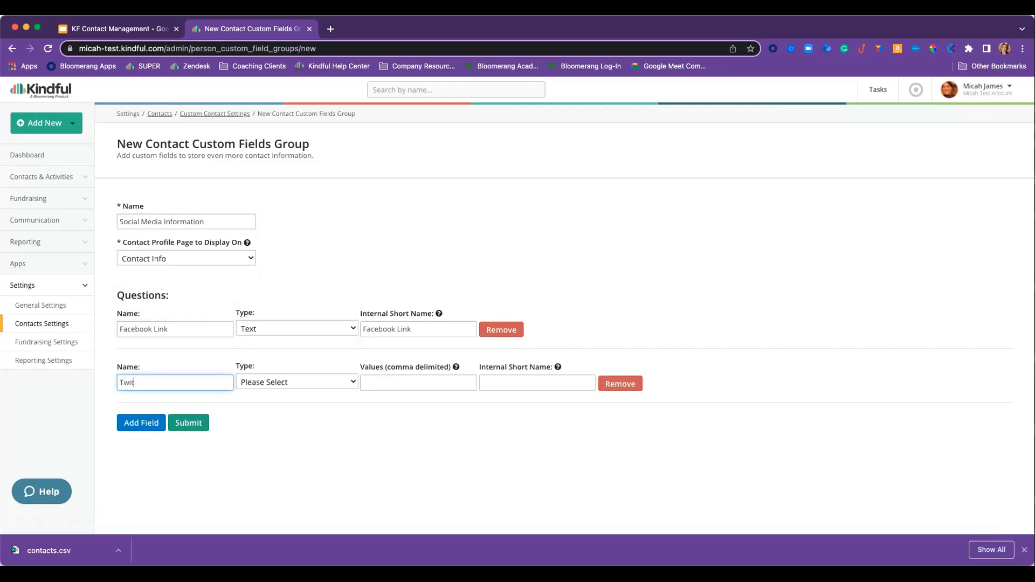
{"action": "type", "text": "ter Handle"}
{"action": "left_click", "coordinate": [299, 381]}
{"action": "left_click", "coordinate": [286, 397]}
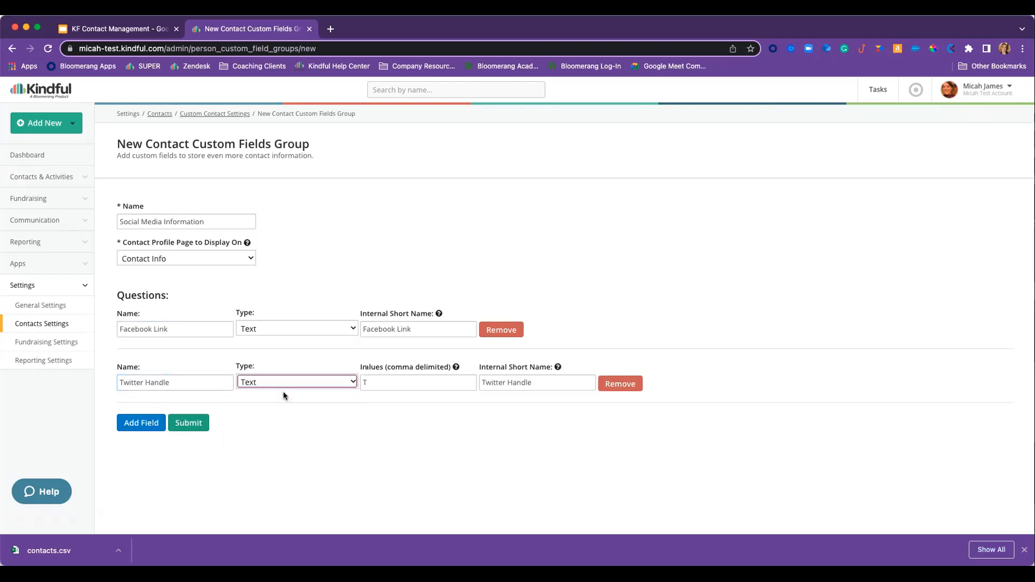
- Add an 'Instagram Name' text question and submit the field group
{"action": "left_click", "coordinate": [151, 422]}
{"action": "left_click", "coordinate": [153, 434]}
{"action": "type", "text": "Instagram "}
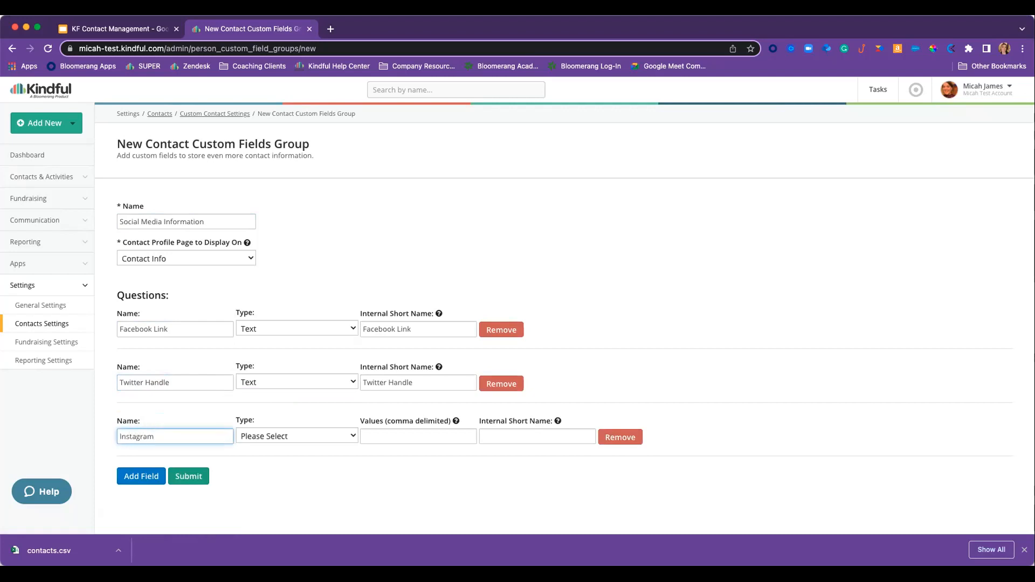
{"action": "type", "text": "NAme"}
{"action": "key", "text": "BackSpace"}
{"action": "key", "text": "BackSpace"}
{"action": "type", "text": "ame"}
{"action": "left_click", "coordinate": [286, 436]}
{"action": "left_click", "coordinate": [275, 447]}
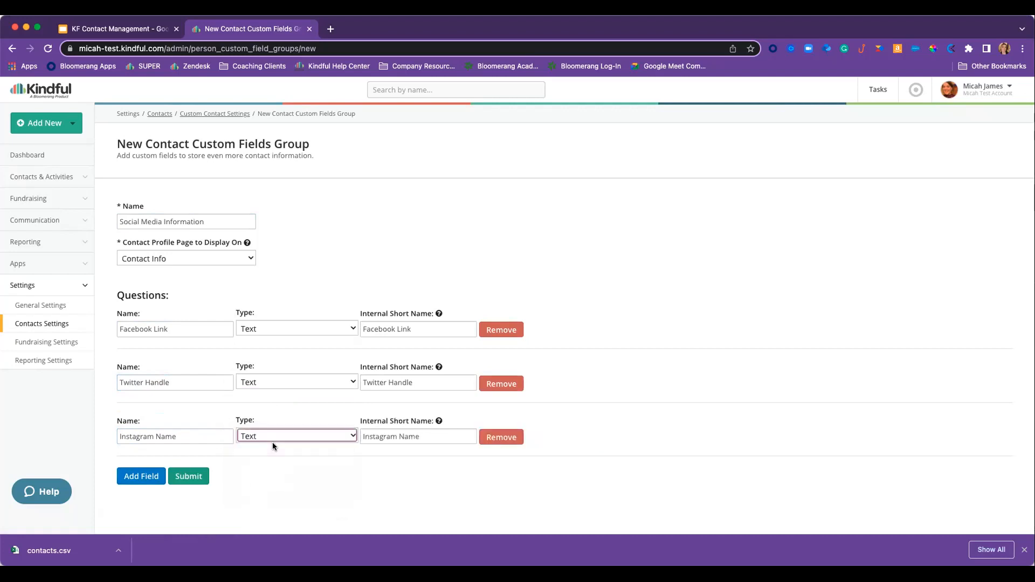
{"action": "left_click", "coordinate": [198, 478]}
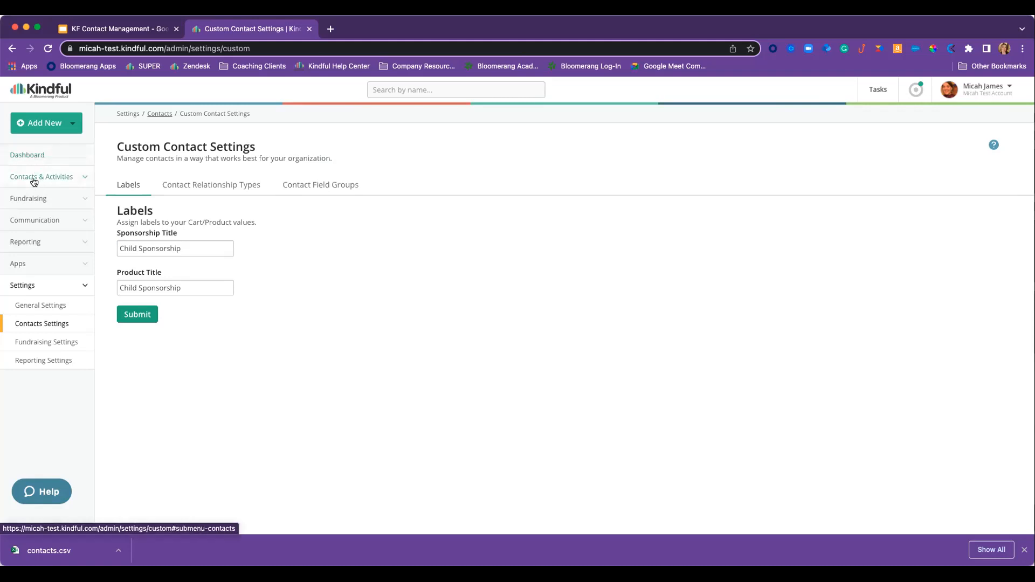
- Check a contact's Contact Info profile shows Social Media Information fields, then go to Import Data
{"action": "left_click", "coordinate": [31, 179]}
{"action": "left_click", "coordinate": [32, 198]}
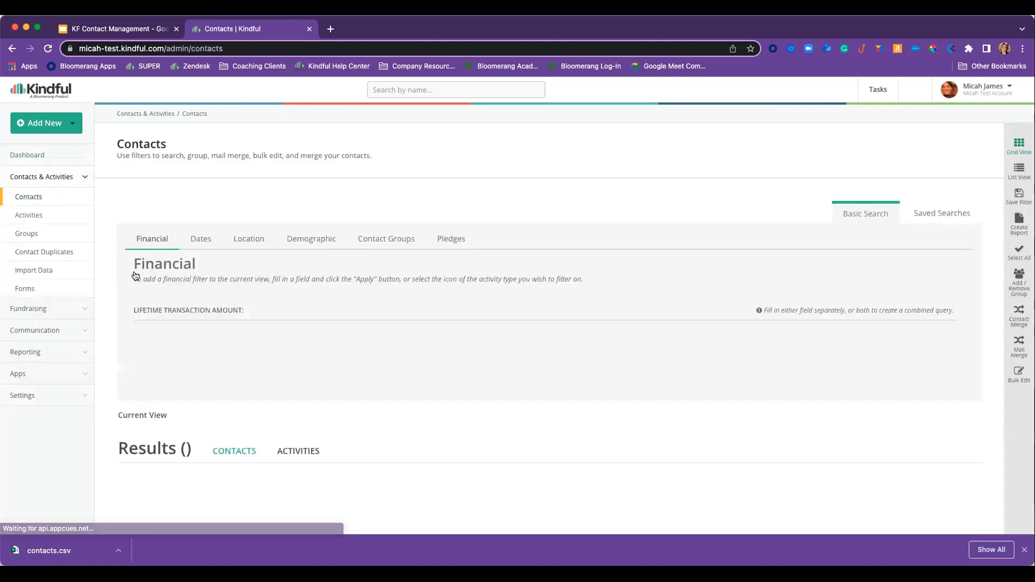
{"action": "scroll", "coordinate": [385, 371], "scroll_direction": "down", "scroll_amount": 4}
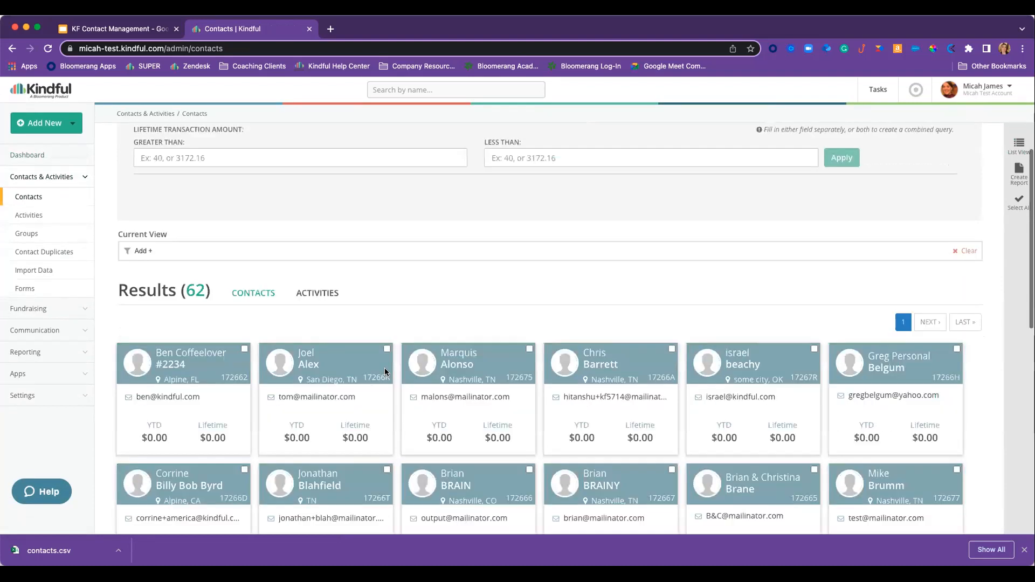
{"action": "left_click", "coordinate": [314, 358]}
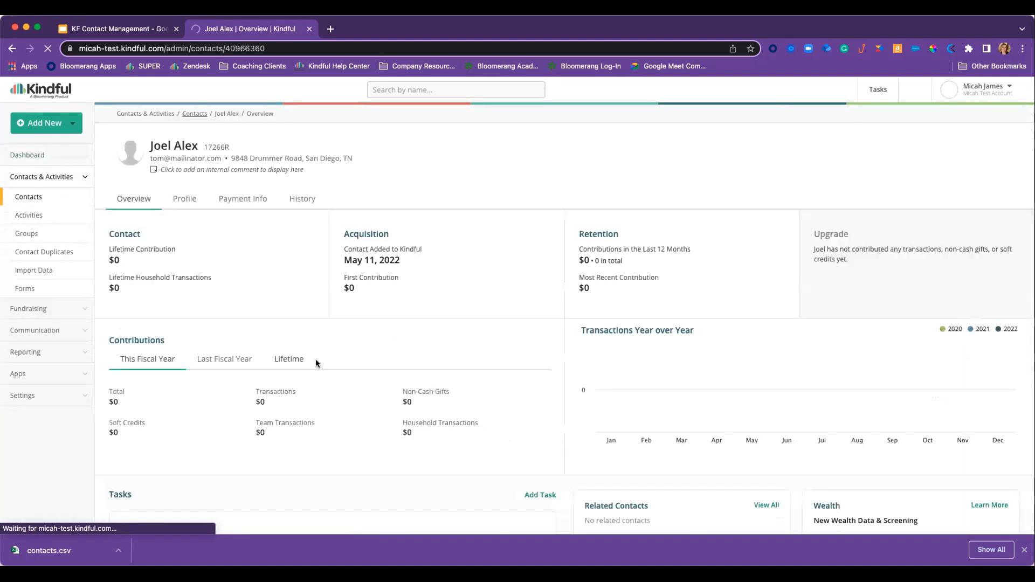
{"action": "left_click", "coordinate": [186, 202]}
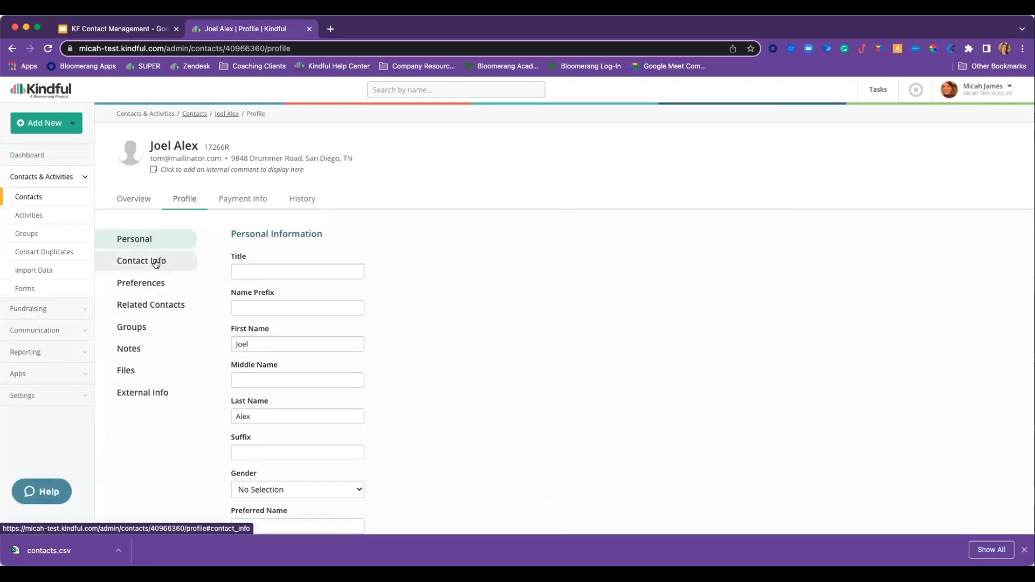
{"action": "left_click", "coordinate": [156, 262]}
{"action": "scroll", "coordinate": [212, 303], "scroll_direction": "down", "scroll_amount": 12}
{"action": "scroll", "coordinate": [212, 303], "scroll_direction": "down", "scroll_amount": 5}
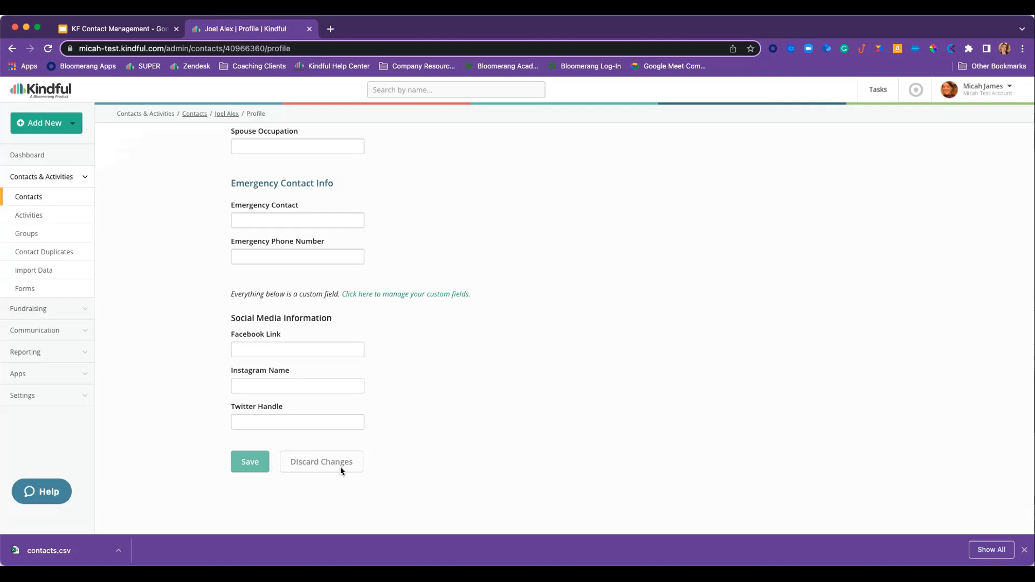
{"action": "left_click", "coordinate": [37, 273]}
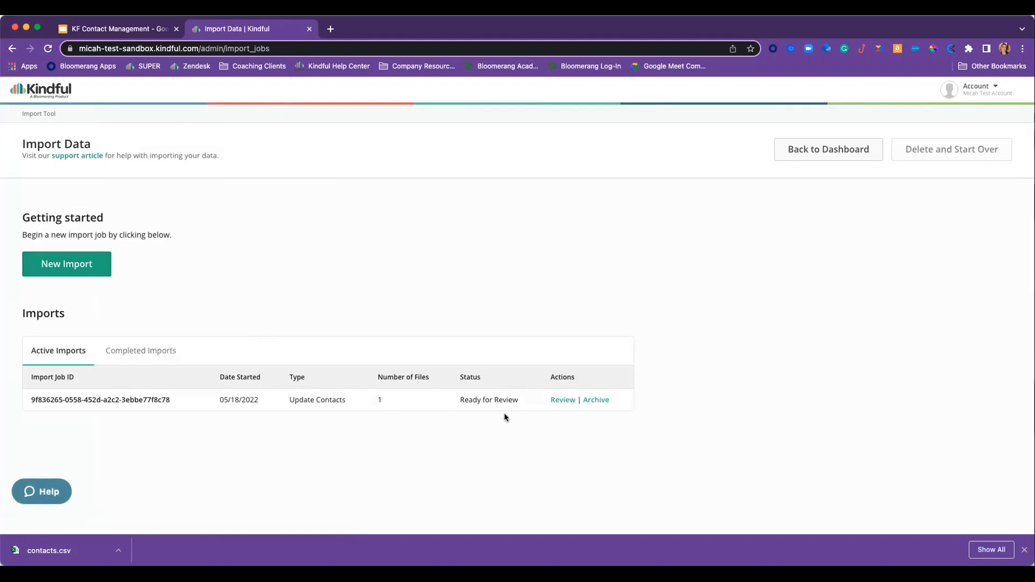
- Review the pending import's totals of 100 new contacts and enter its sandbox
{"action": "left_click", "coordinate": [563, 403]}
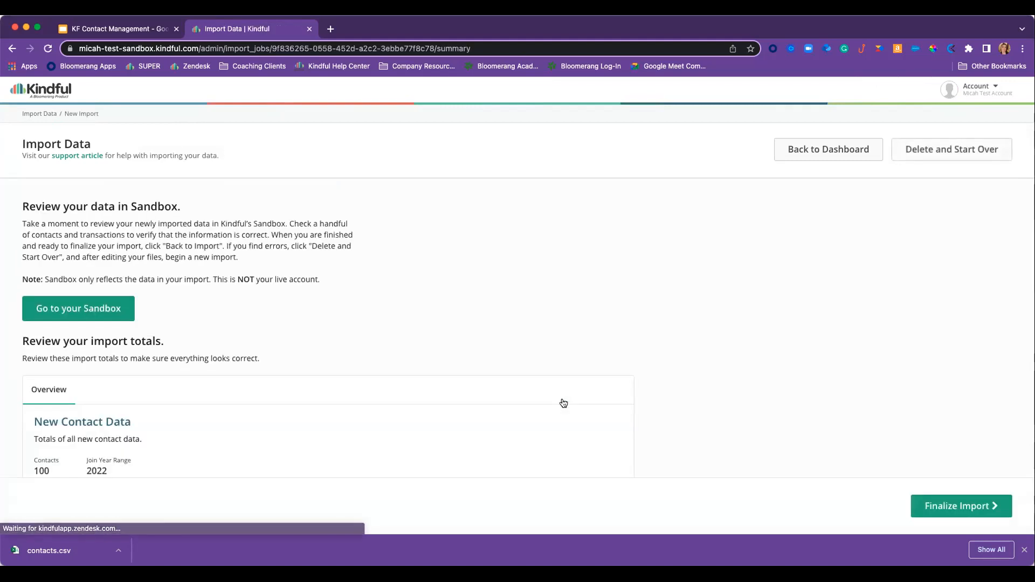
{"action": "scroll", "coordinate": [266, 379], "scroll_direction": "down", "scroll_amount": 2}
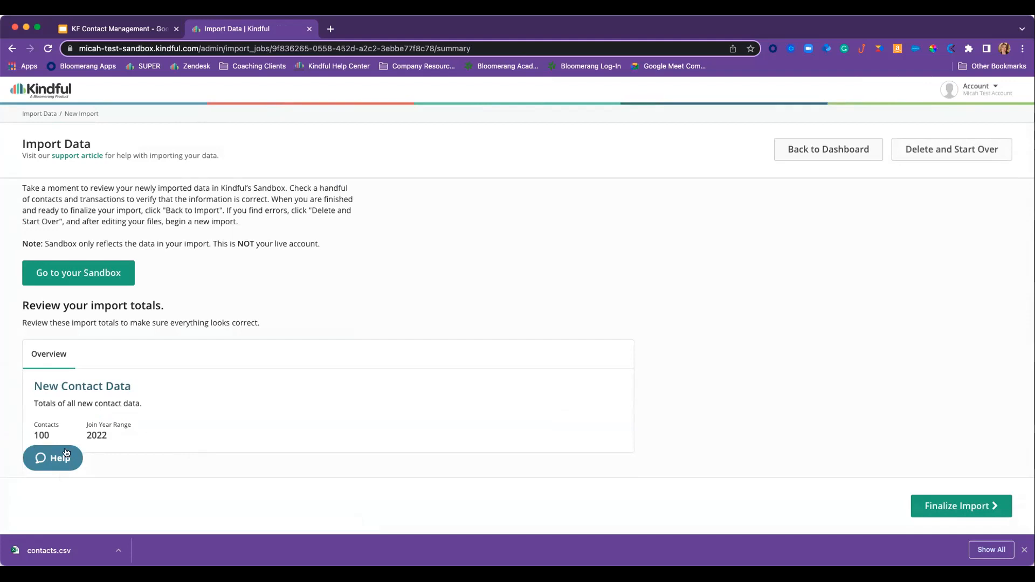
{"action": "scroll", "coordinate": [107, 452], "scroll_direction": "up", "scroll_amount": 1}
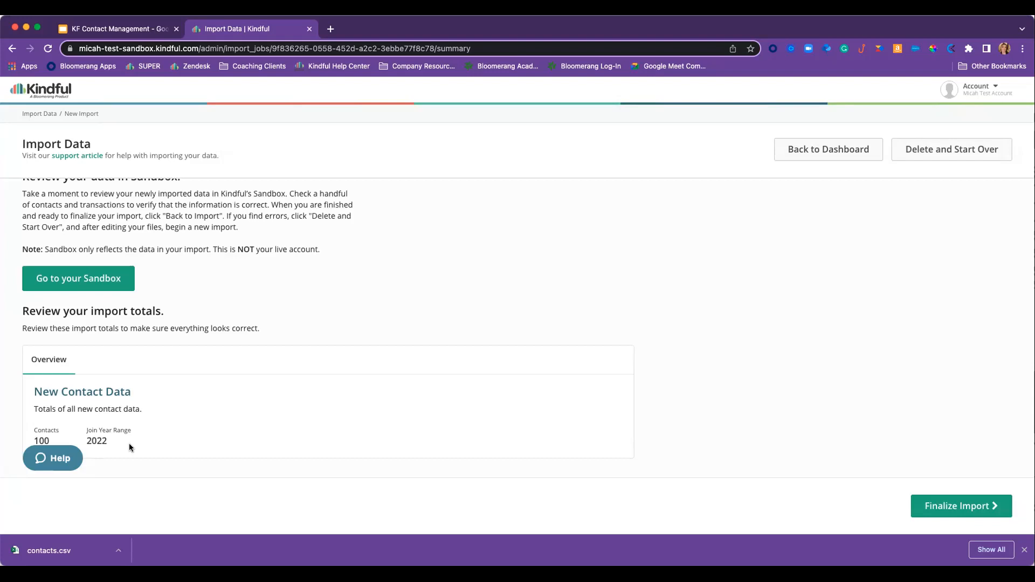
{"action": "left_click", "coordinate": [80, 280]}
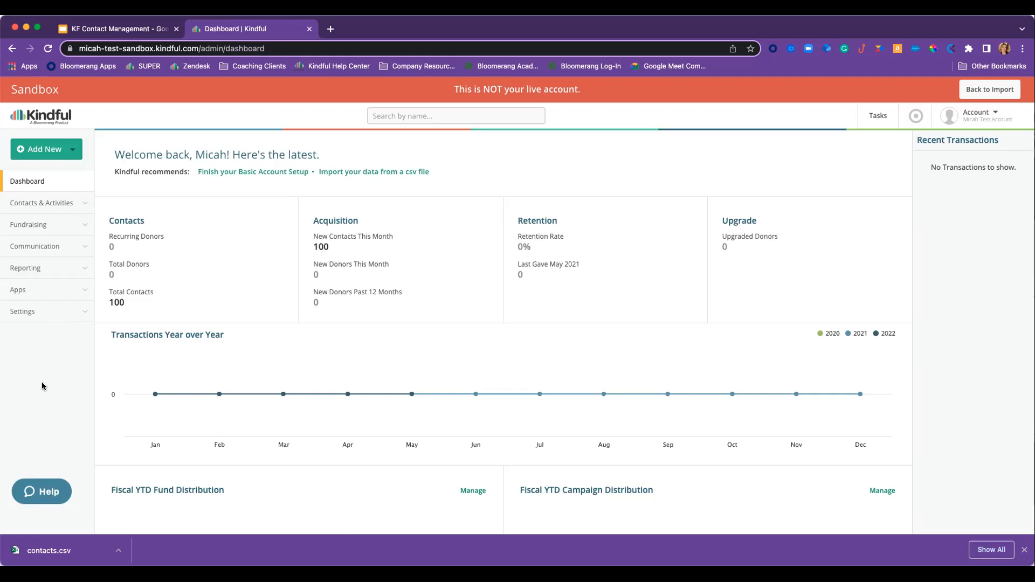
{"action": "left_click", "coordinate": [123, 301]}
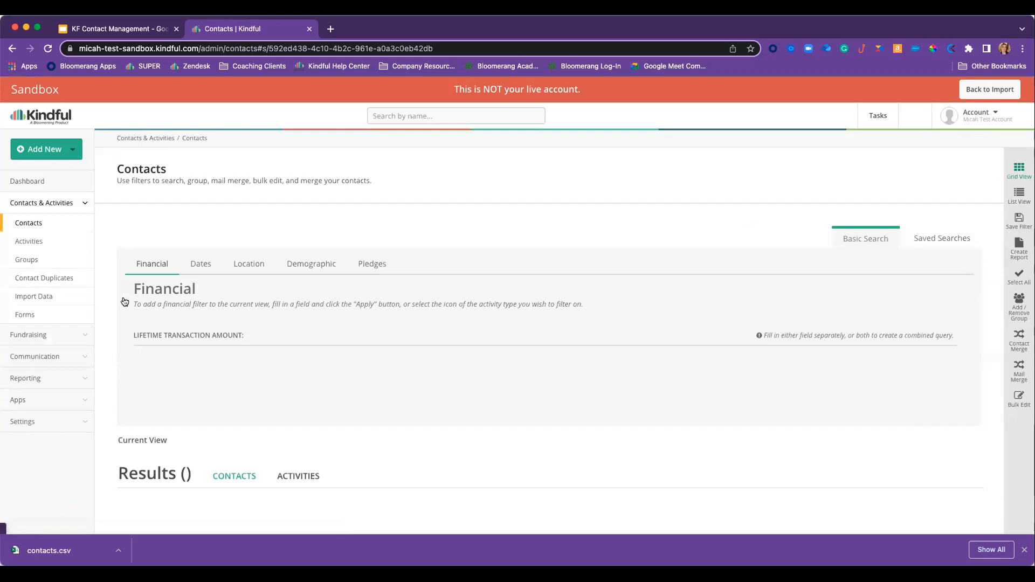
{"action": "scroll", "coordinate": [258, 356], "scroll_direction": "down", "scroll_amount": 5}
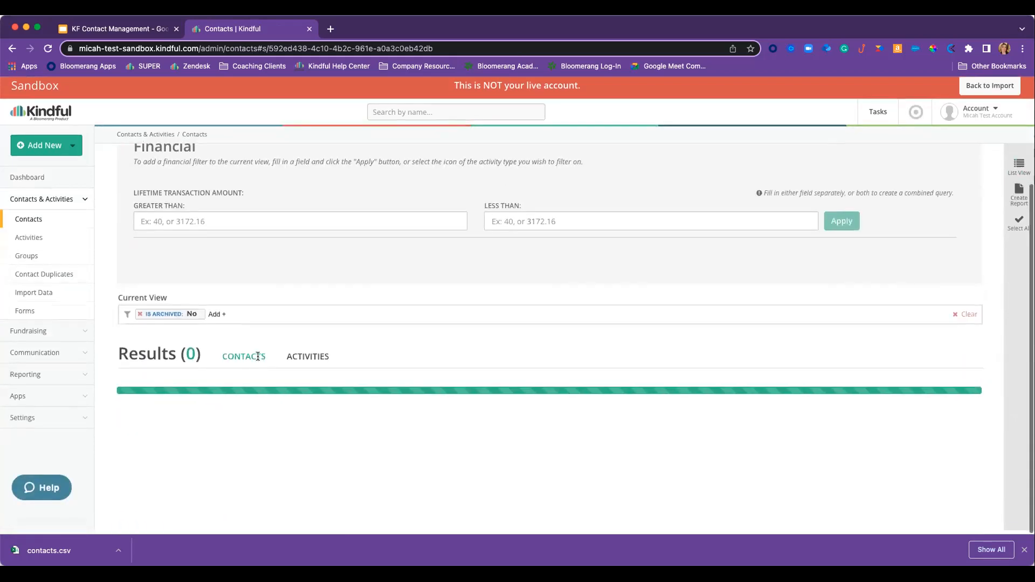
{"action": "scroll", "coordinate": [257, 359], "scroll_direction": "down", "scroll_amount": 2}
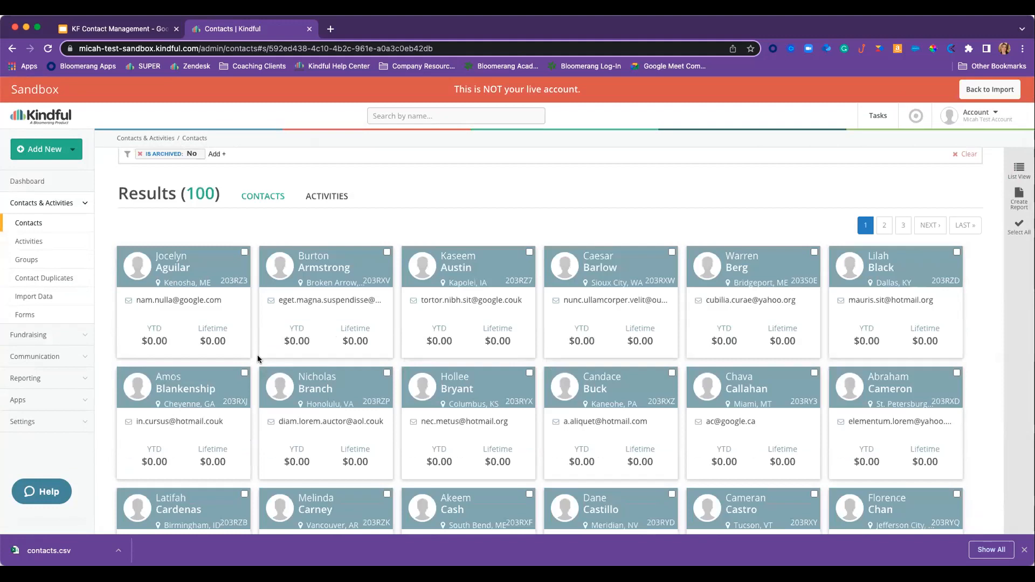
{"action": "scroll", "coordinate": [257, 357], "scroll_direction": "down", "scroll_amount": 4}
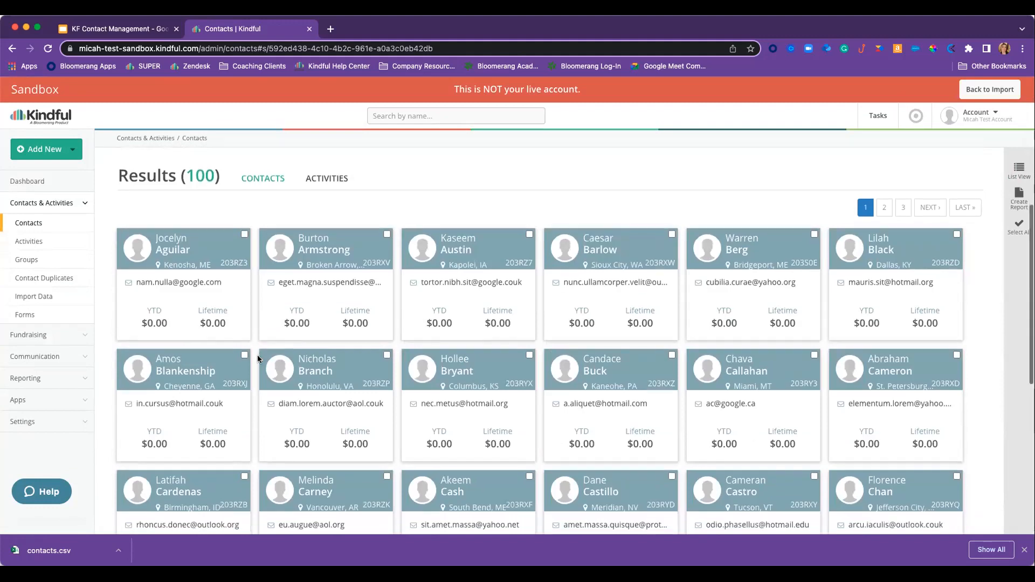
{"action": "scroll", "coordinate": [257, 354], "scroll_direction": "down", "scroll_amount": 5}
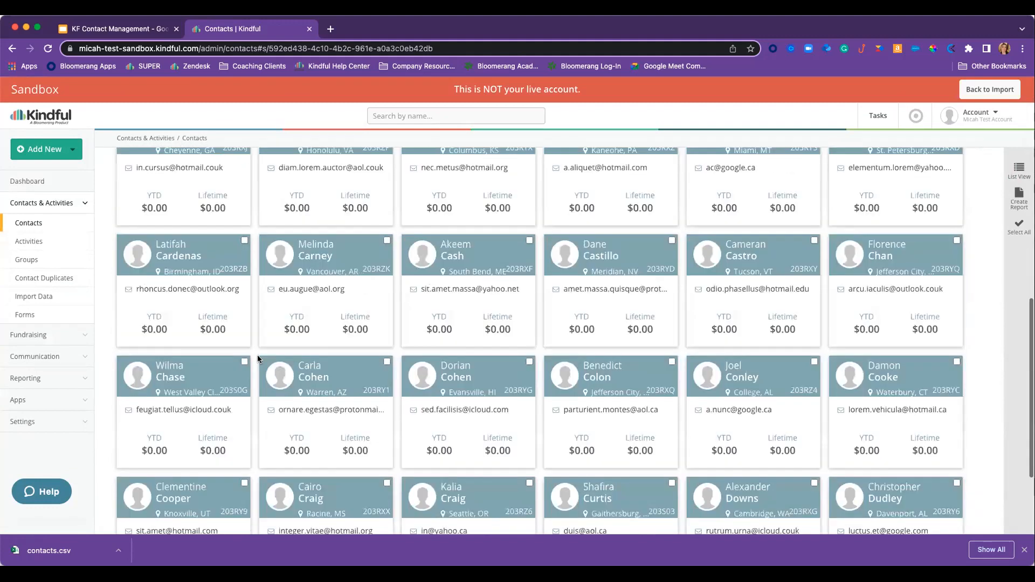
{"action": "scroll", "coordinate": [257, 354], "scroll_direction": "up", "scroll_amount": 10}
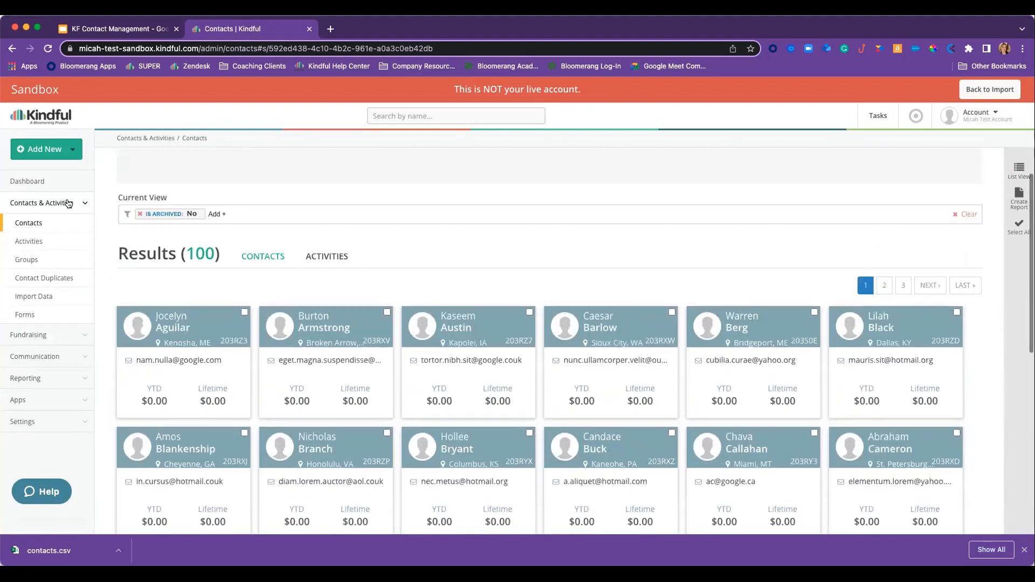
{"action": "left_click", "coordinate": [46, 185]}
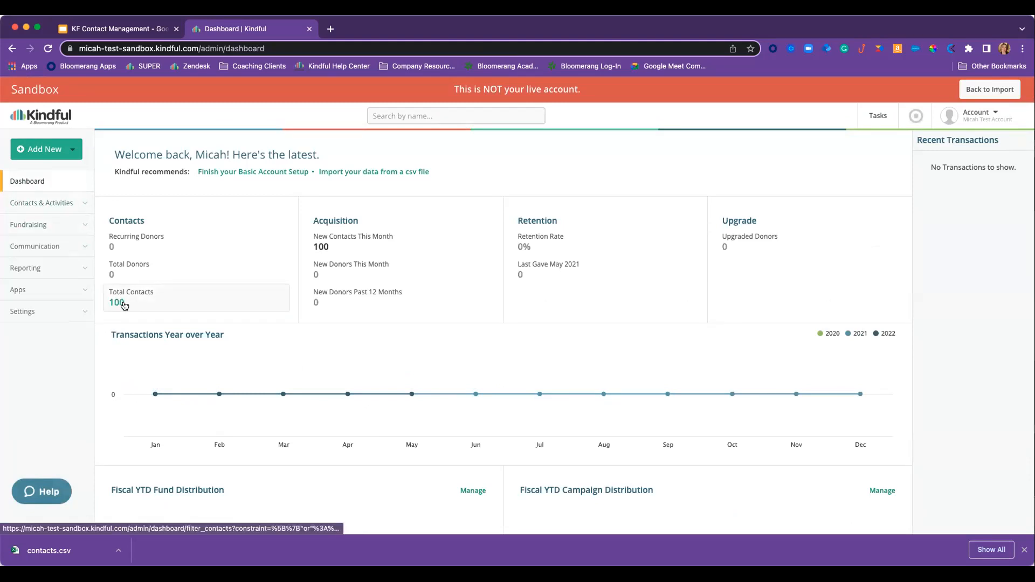
- Leave the sandbox and finalize the pending import, confirming the data was thoroughly reviewed
{"action": "left_click", "coordinate": [989, 89]}
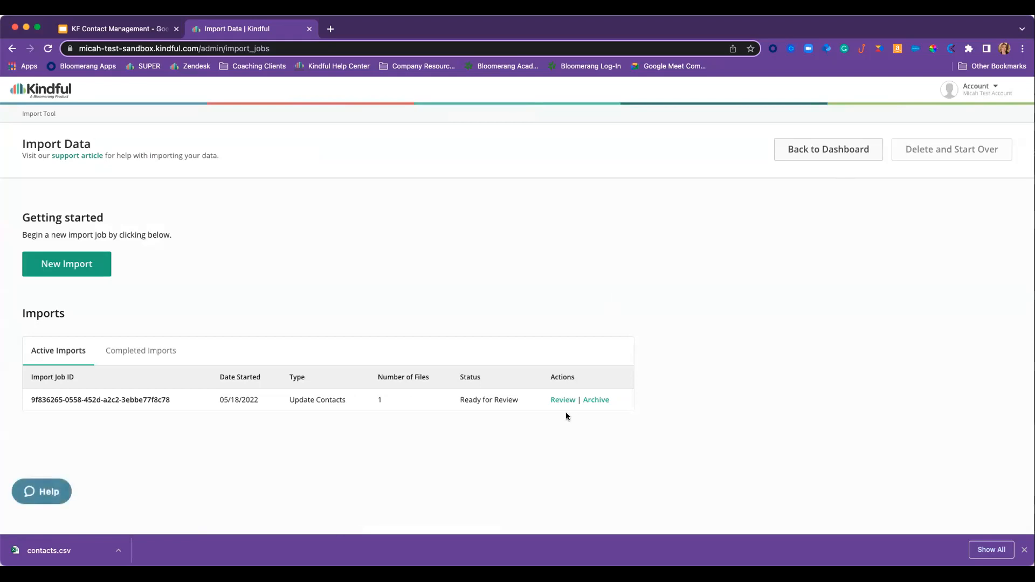
{"action": "left_click", "coordinate": [564, 404]}
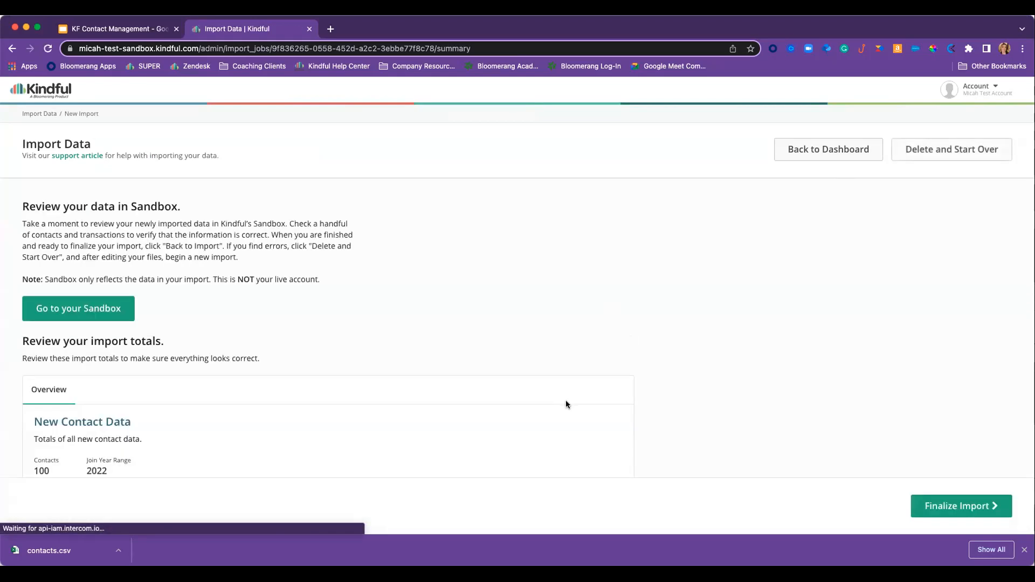
{"action": "scroll", "coordinate": [566, 404], "scroll_direction": "down", "scroll_amount": 1}
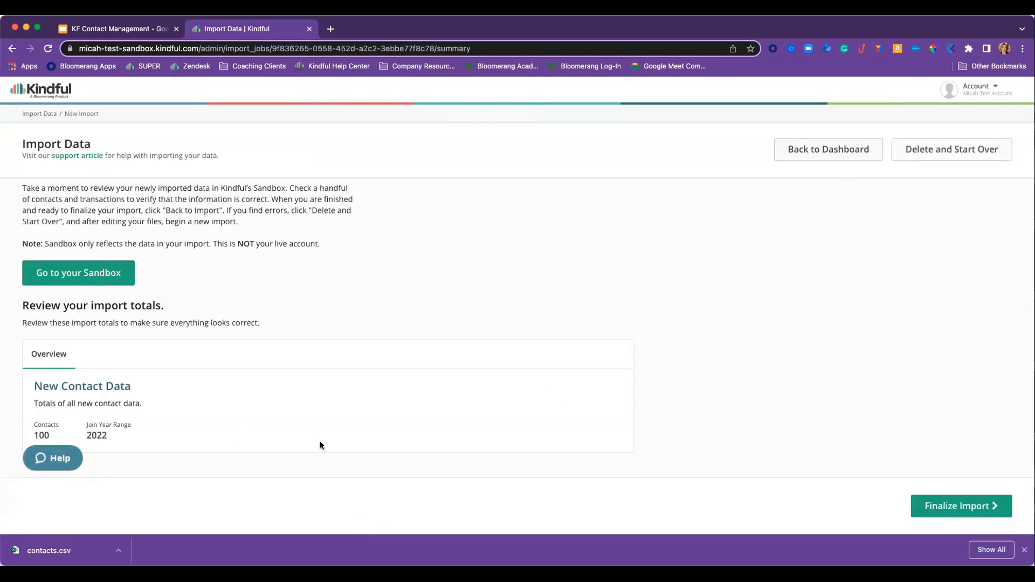
{"action": "left_click", "coordinate": [964, 511]}
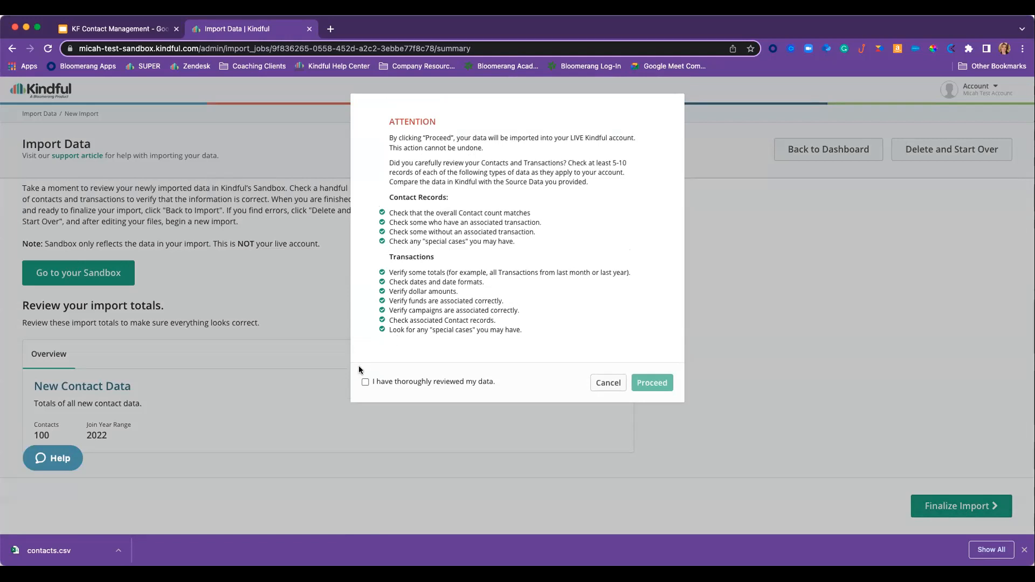
{"action": "left_click", "coordinate": [365, 383]}
{"action": "left_click", "coordinate": [649, 383]}
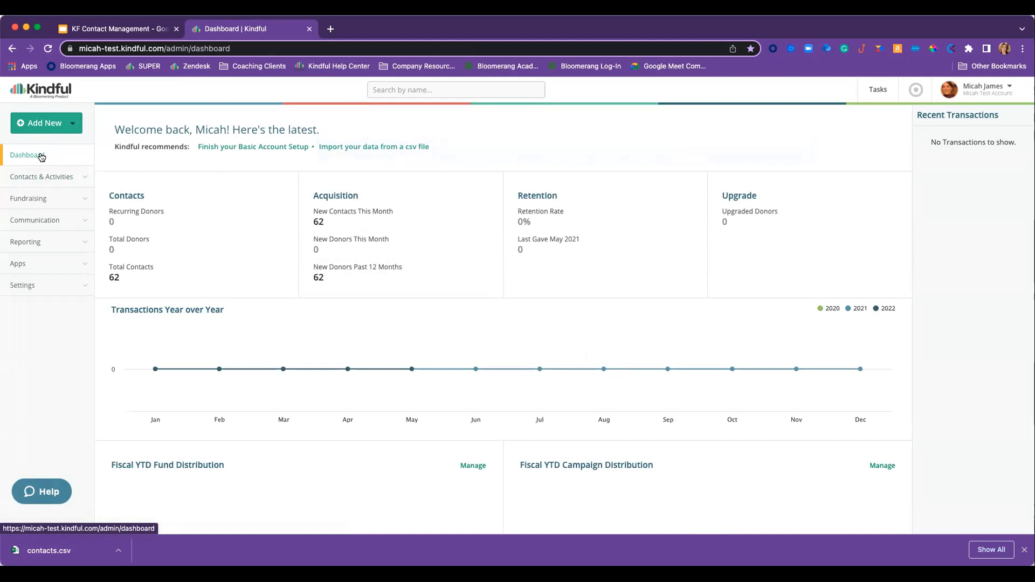
- Present the Resources slide (slide 12) full screen in Google Slides, then return to Kindful
{"action": "left_click", "coordinate": [115, 31]}
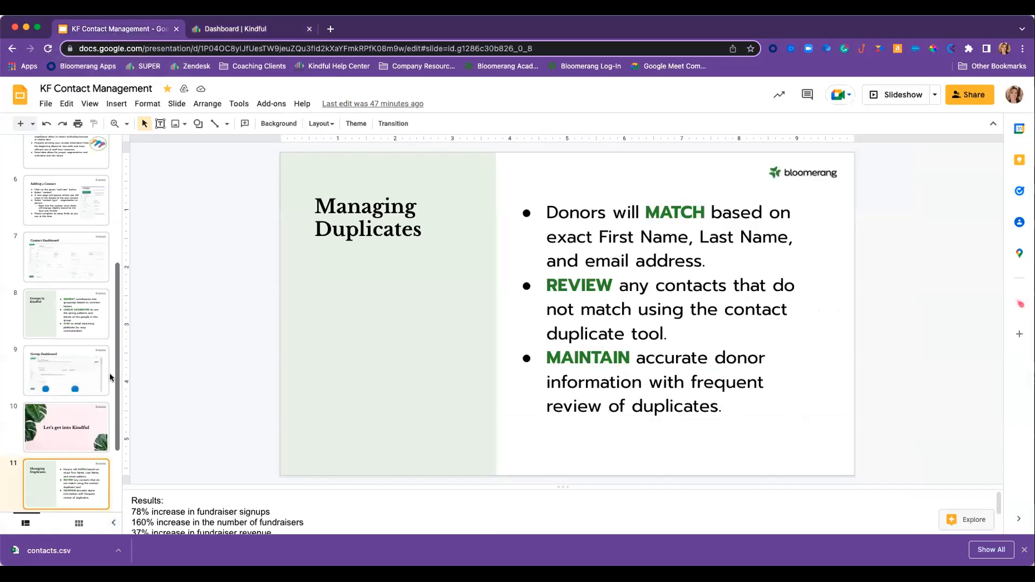
{"action": "scroll", "coordinate": [80, 444], "scroll_direction": "down", "scroll_amount": 1}
{"action": "left_click", "coordinate": [70, 435]}
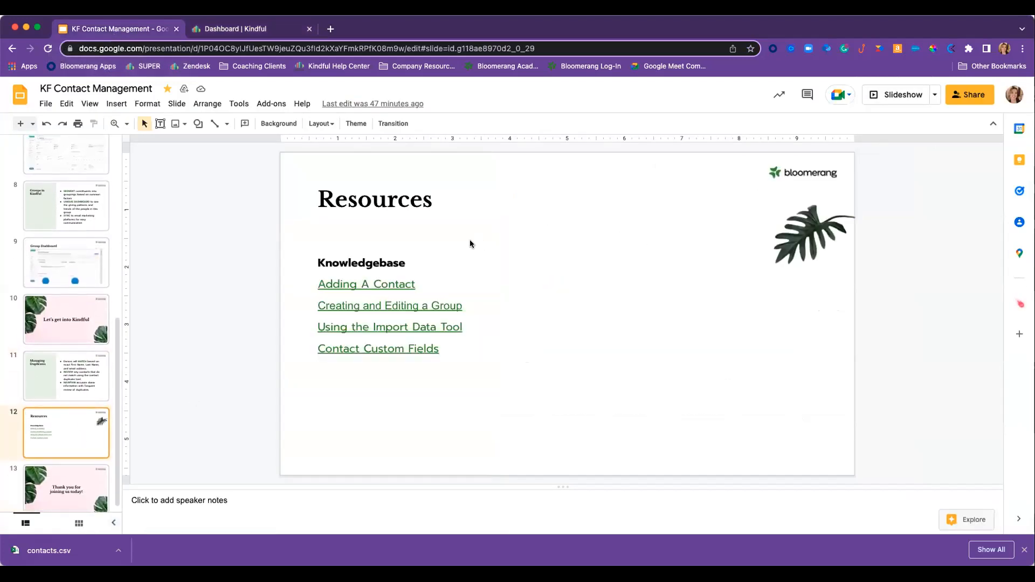
{"action": "left_click", "coordinate": [886, 102]}
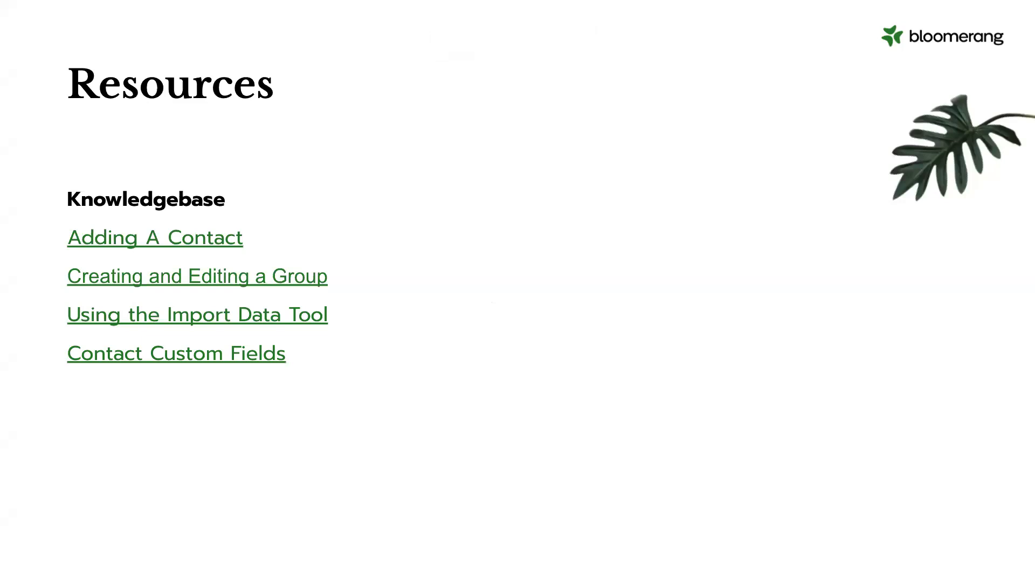
{"action": "key", "text": "Escape"}
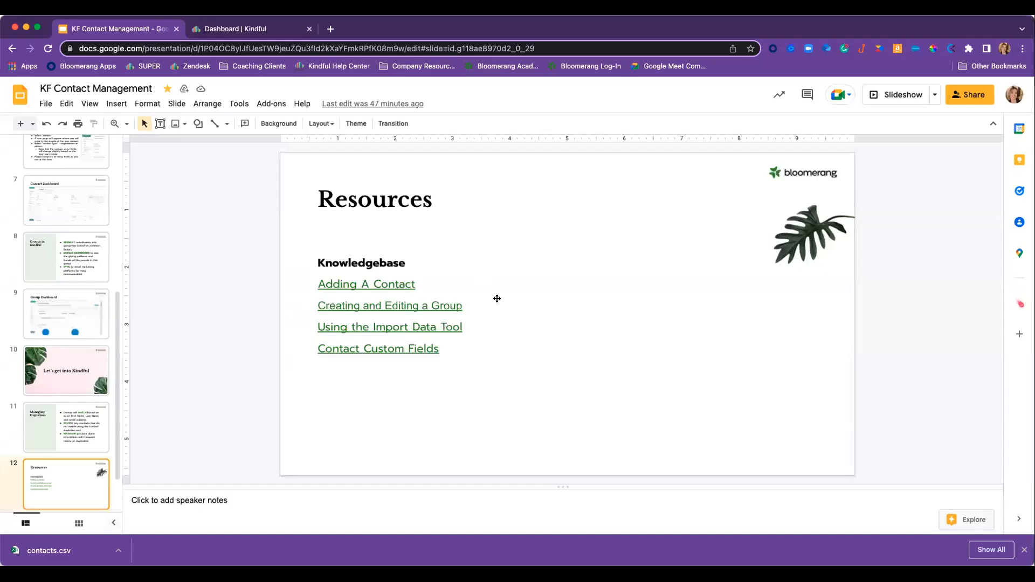
{"action": "left_click", "coordinate": [250, 31]}
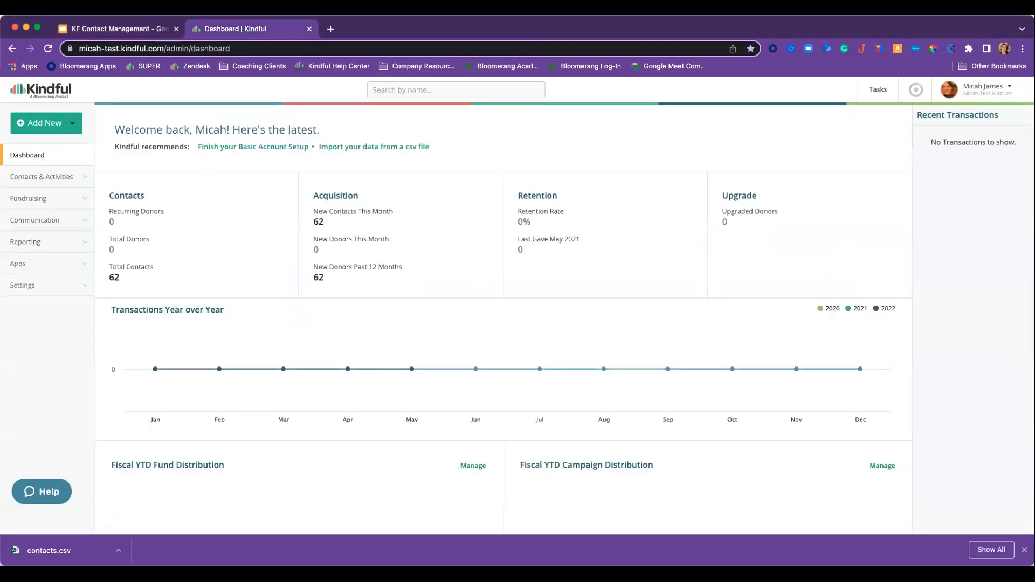